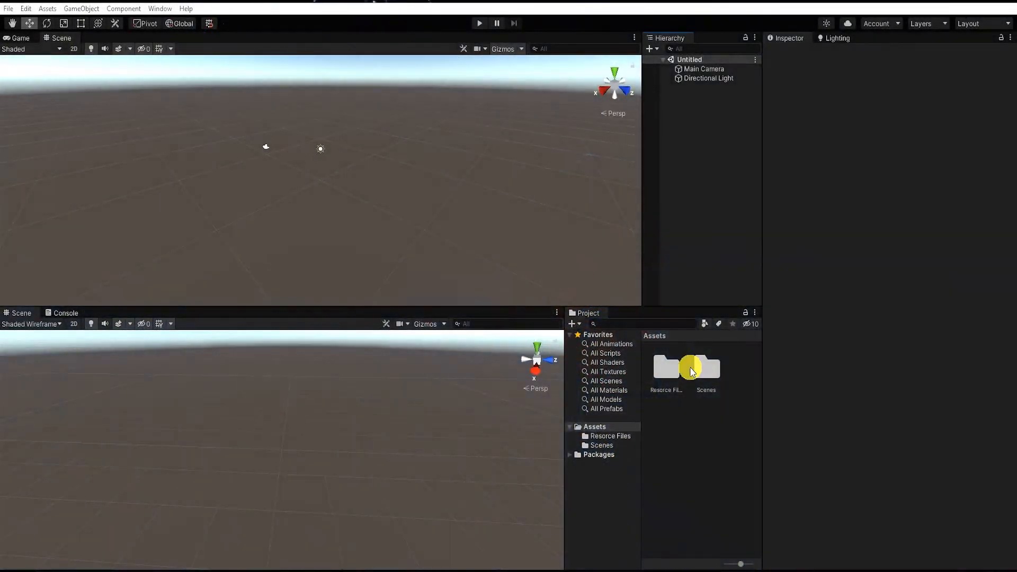
Extract the Hit_Sprites.zip archive directly into the project's Resorce Files folder
double_click(666, 380)
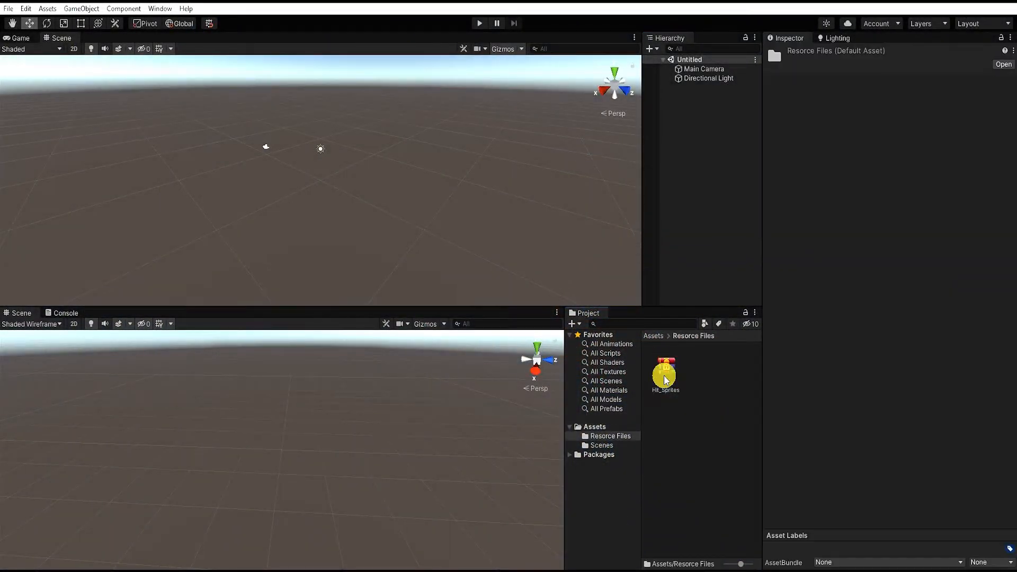
click(504, 263)
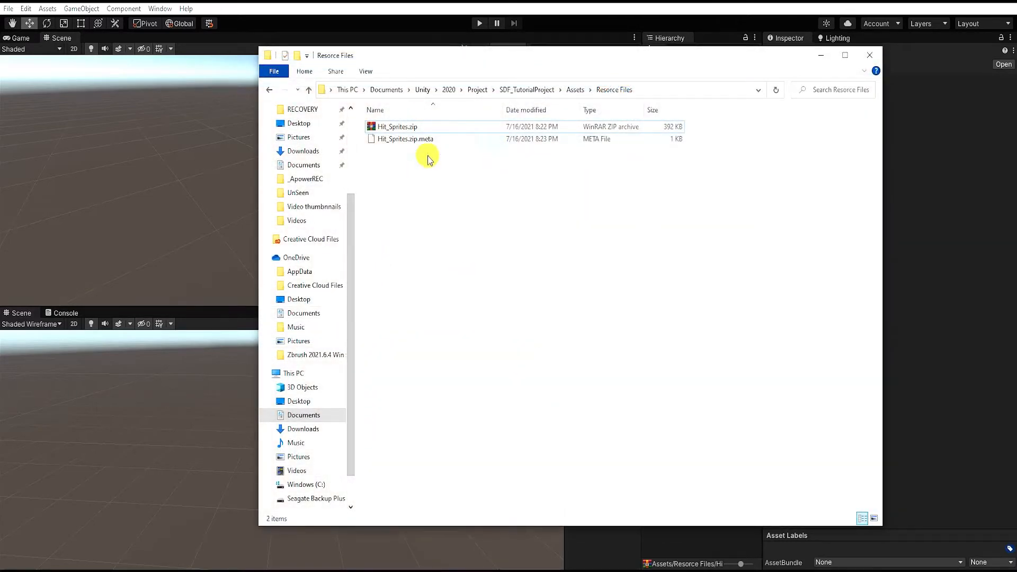
right_click(391, 128)
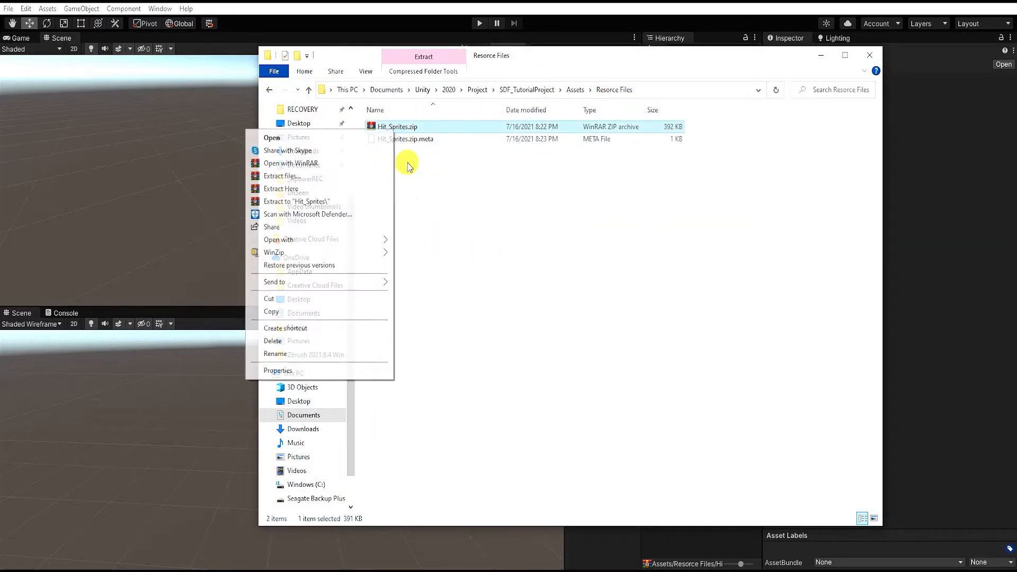
click(306, 195)
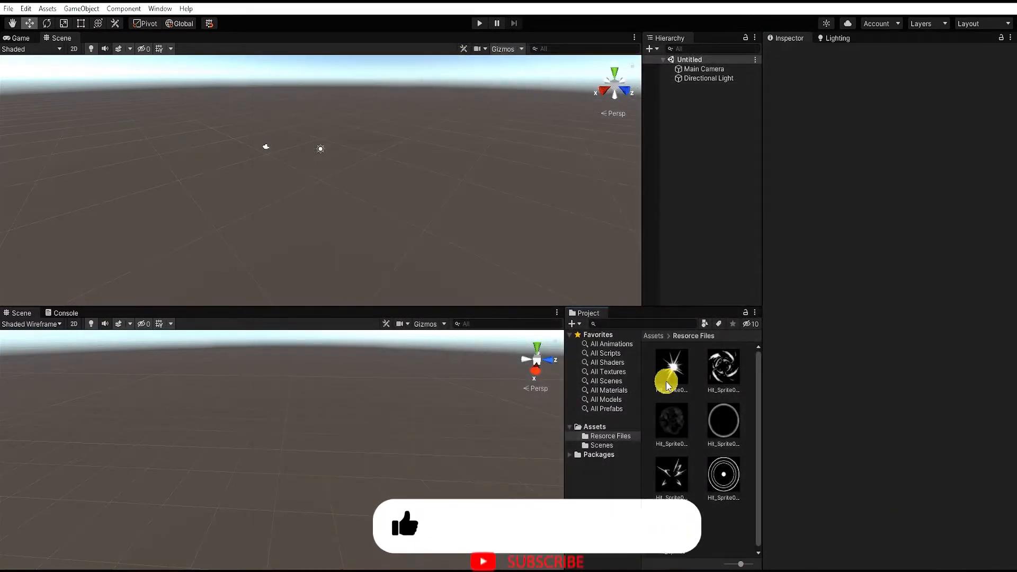
Examine each of the extracted hit sprite textures in the Resorce Files folder
click(666, 380)
click(722, 371)
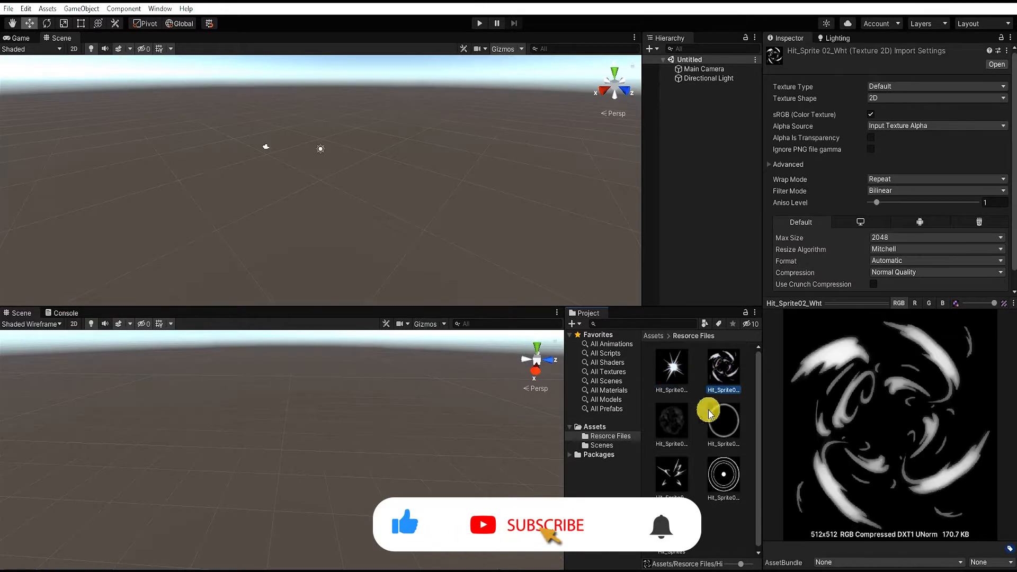
click(670, 424)
click(720, 428)
click(668, 471)
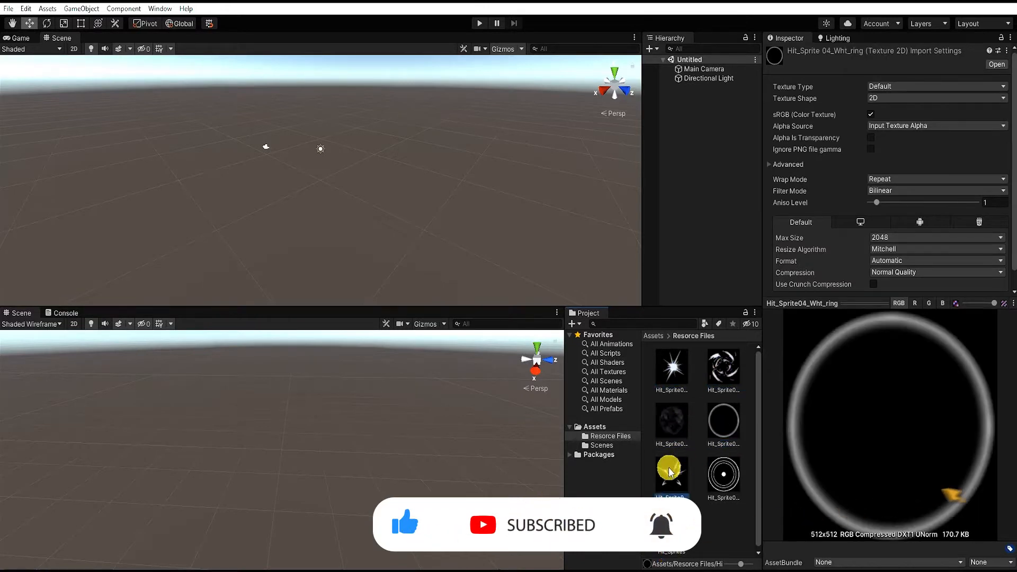
click(718, 482)
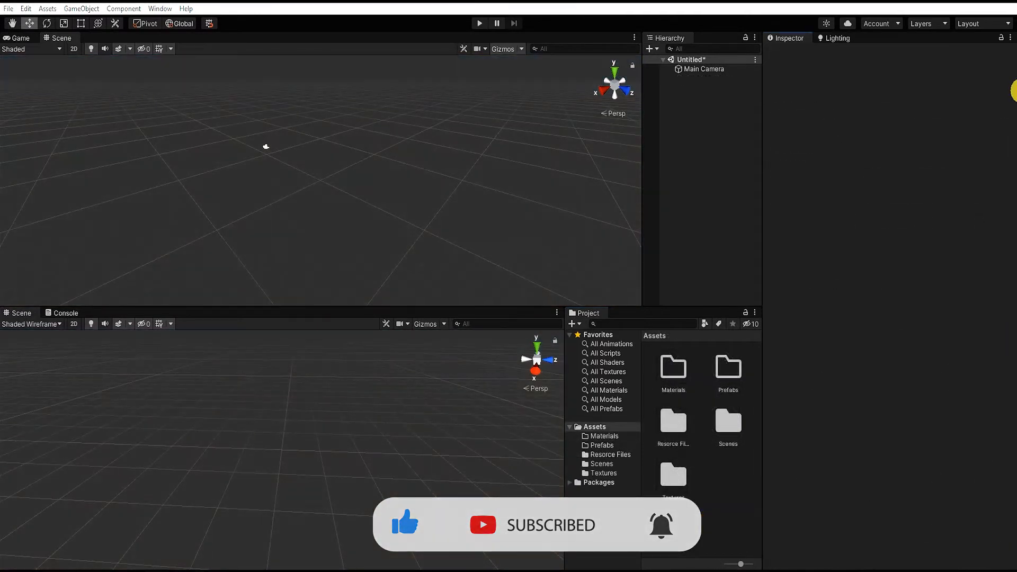
Add a Particle System to the scene and name it HitParticleEffect
right_click(698, 136)
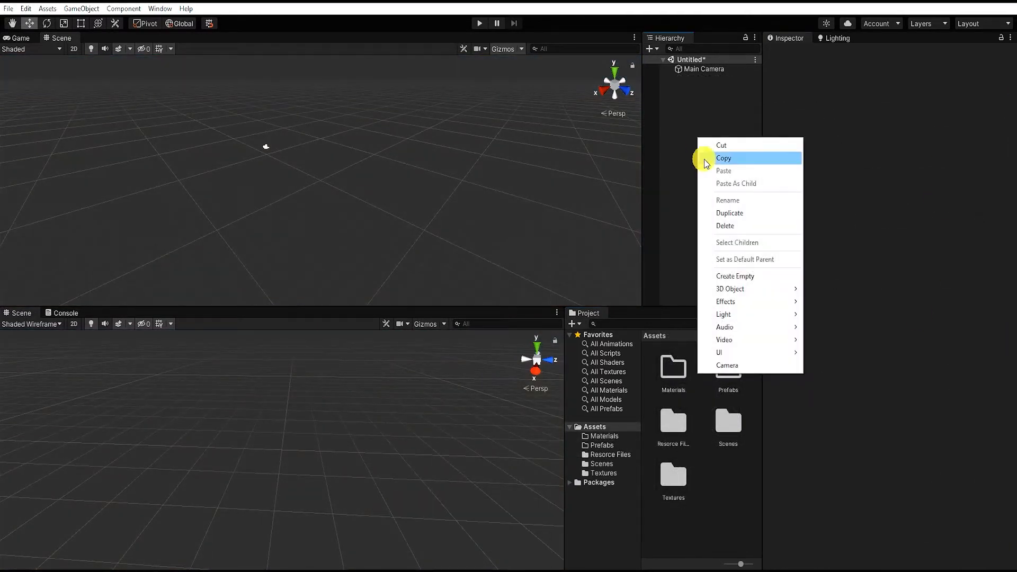
mouse_move(774, 302)
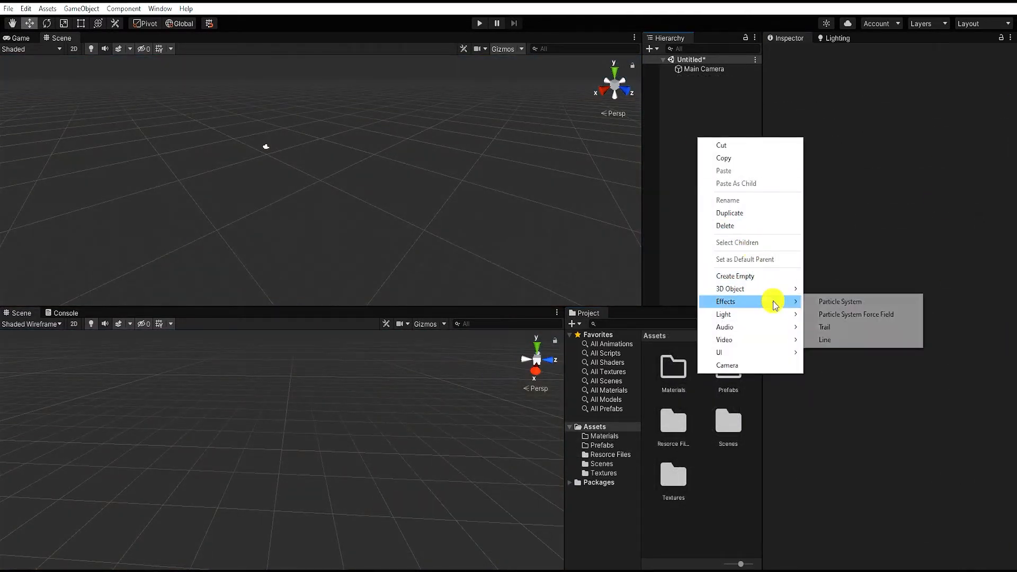
click(842, 302)
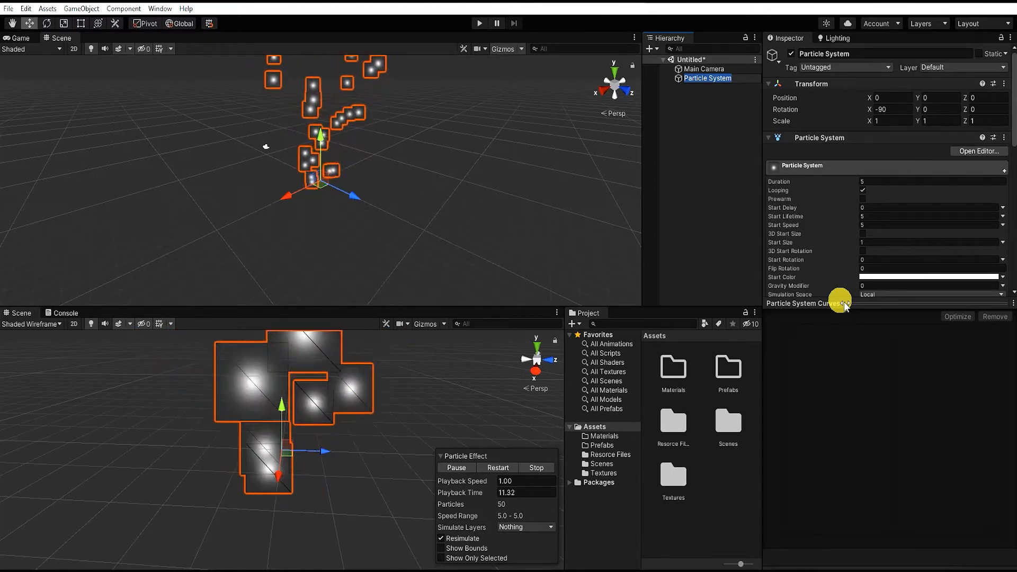
text(HitParticleEffect)
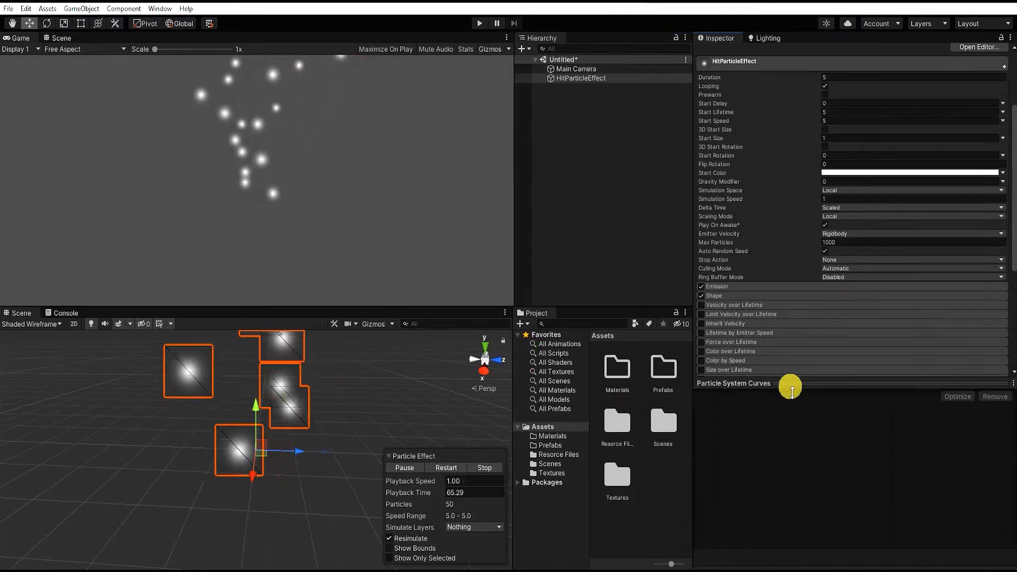
In HitParticleEffect's Emission module, set Rate over Time to 0 and add one burst with a count of 1
drag(788, 383, 787, 425)
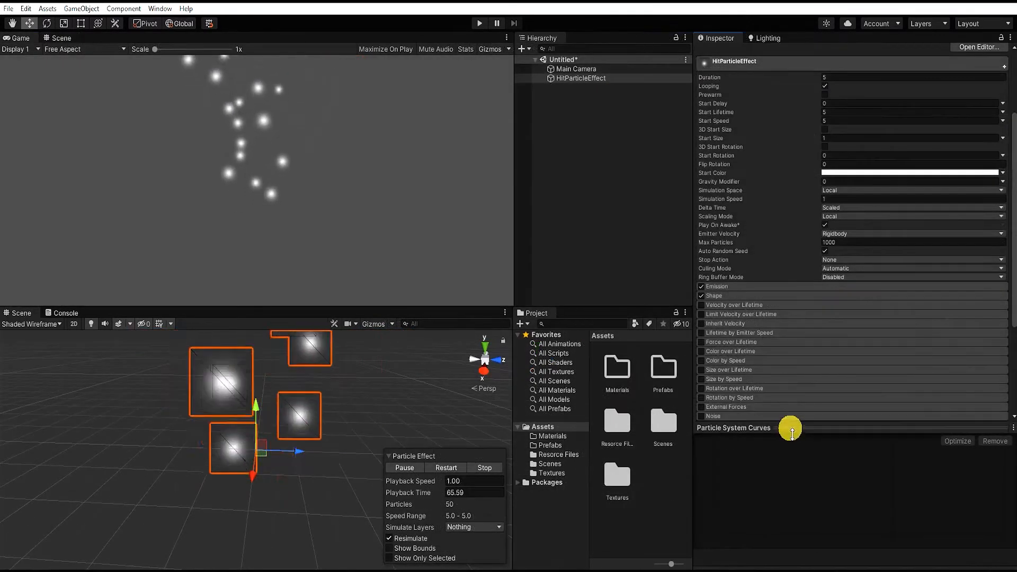
click(771, 286)
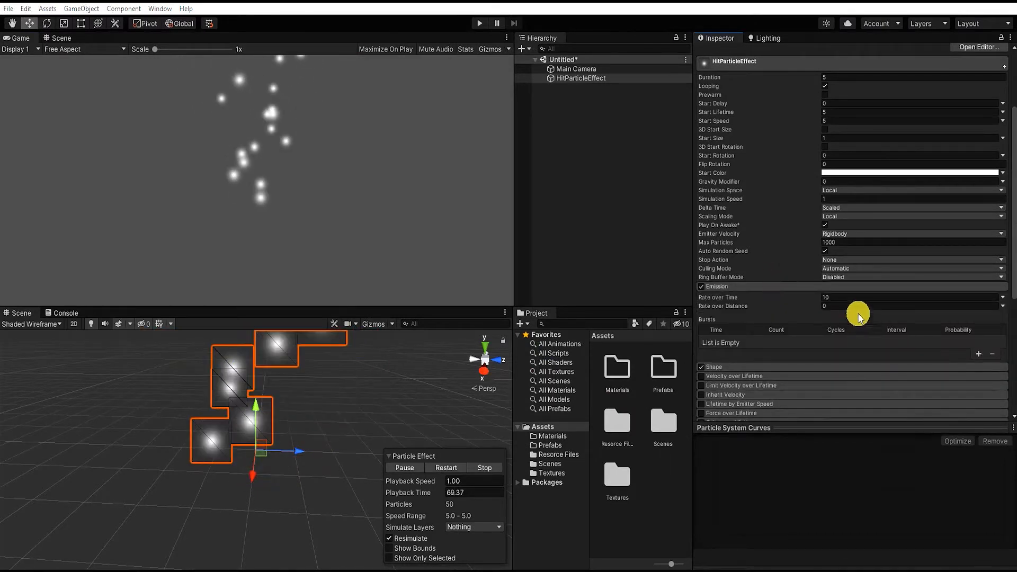
click(859, 298)
text(0)
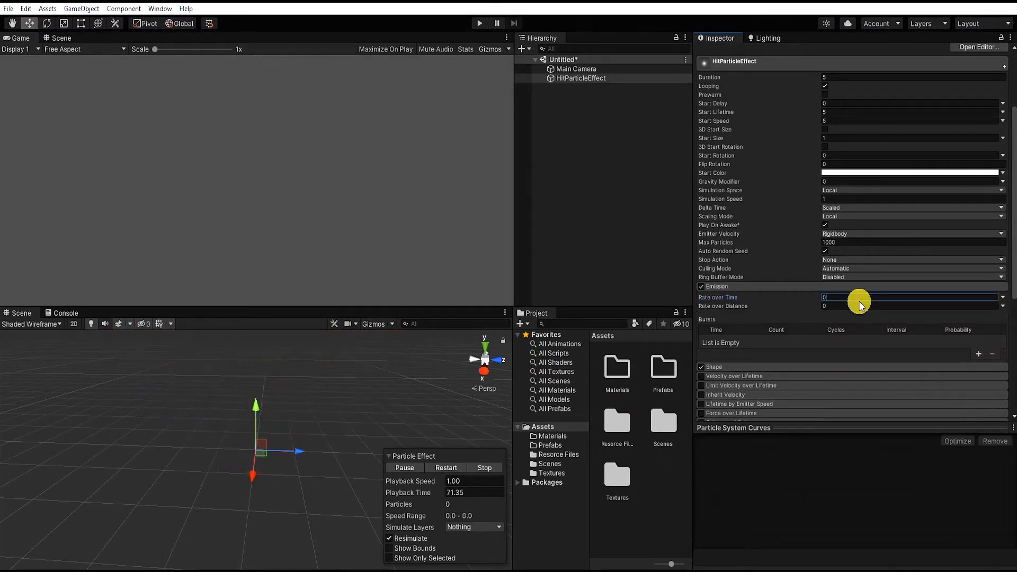
click(979, 354)
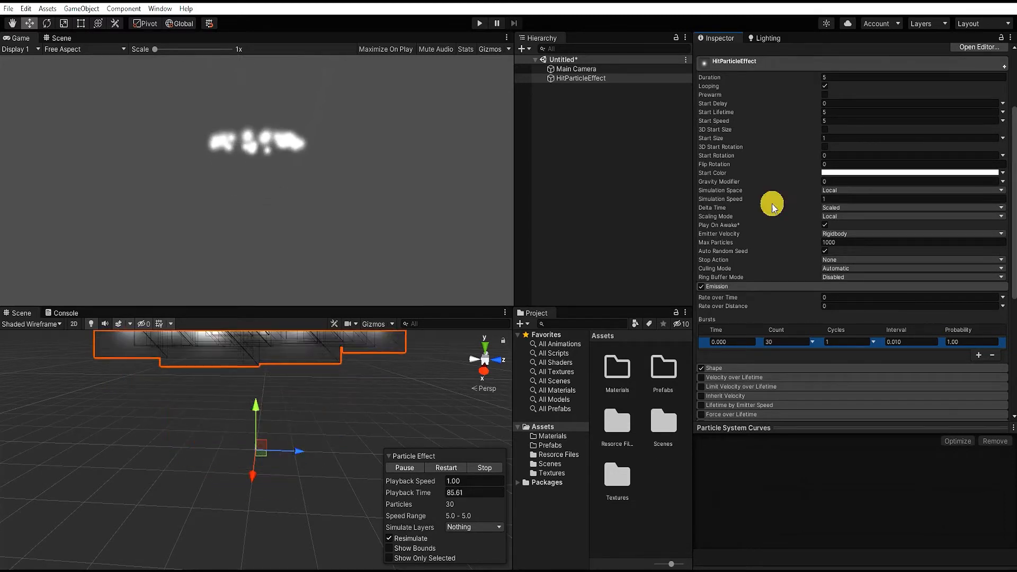
click(797, 344)
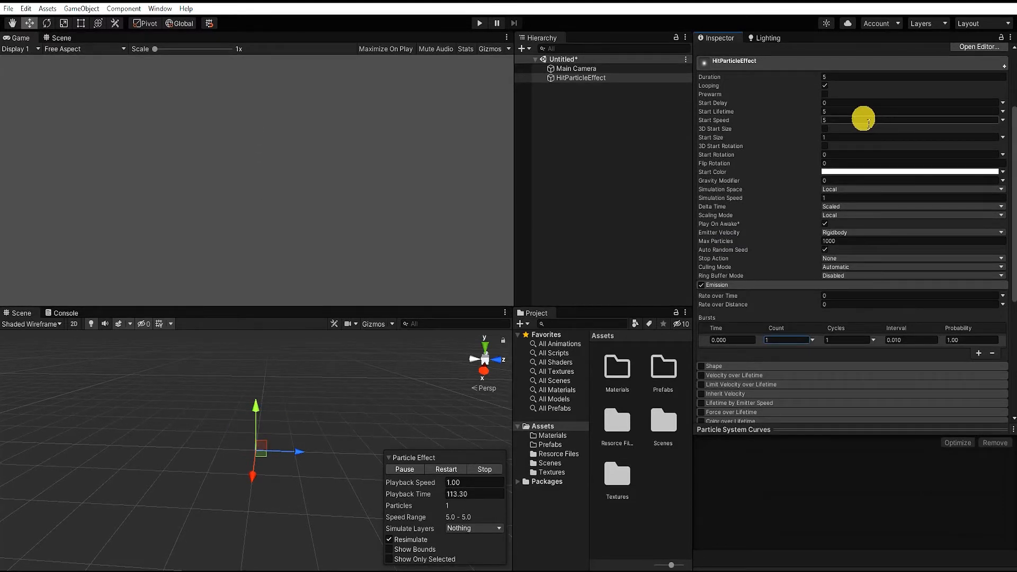
Set the particle system's Start Speed to 0, Duration to 0.7 and Start Lifetime to 0.12
click(869, 120)
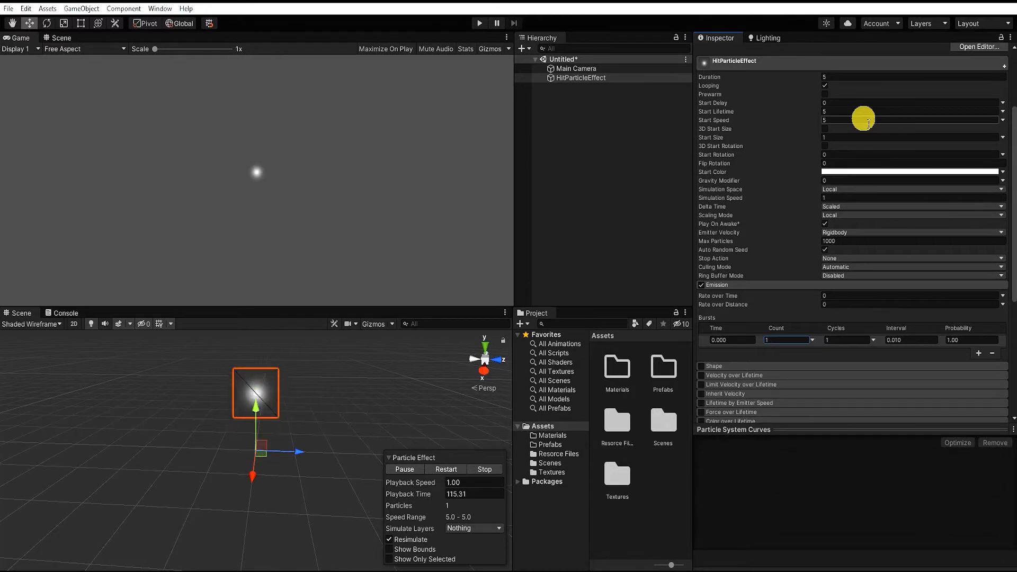
text(0)
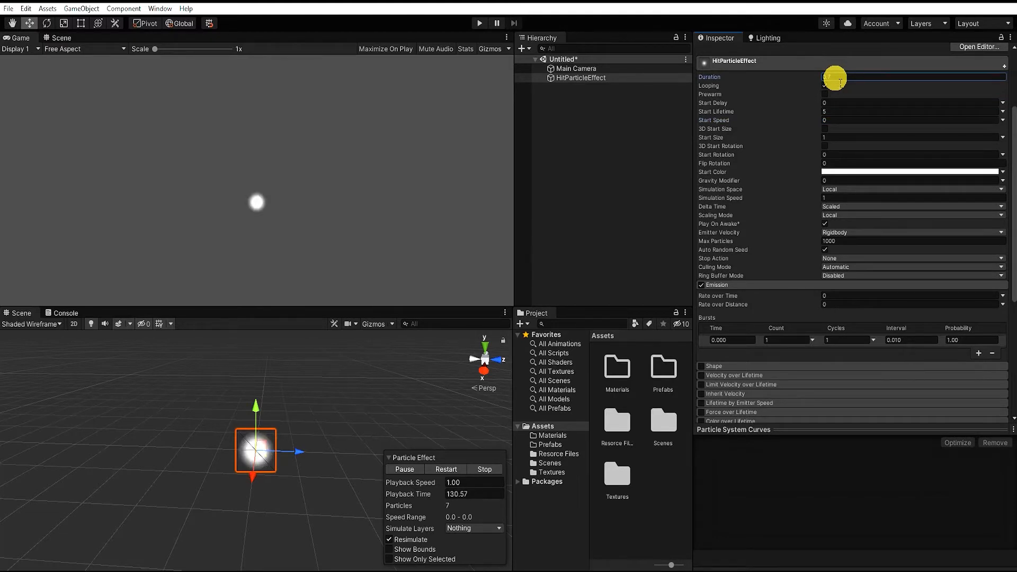
text(0.7)
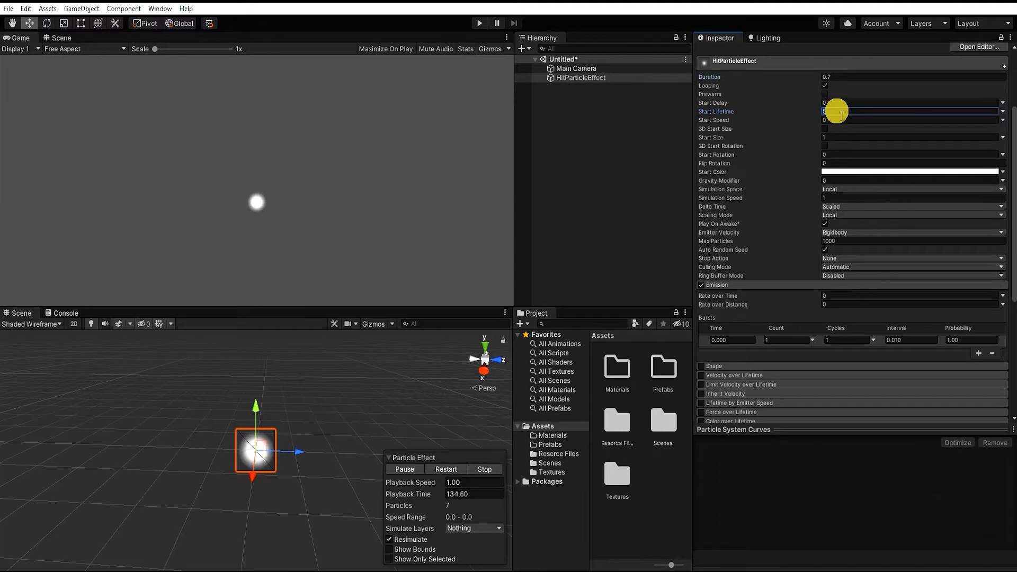
key(BackSpace)
text(.12)
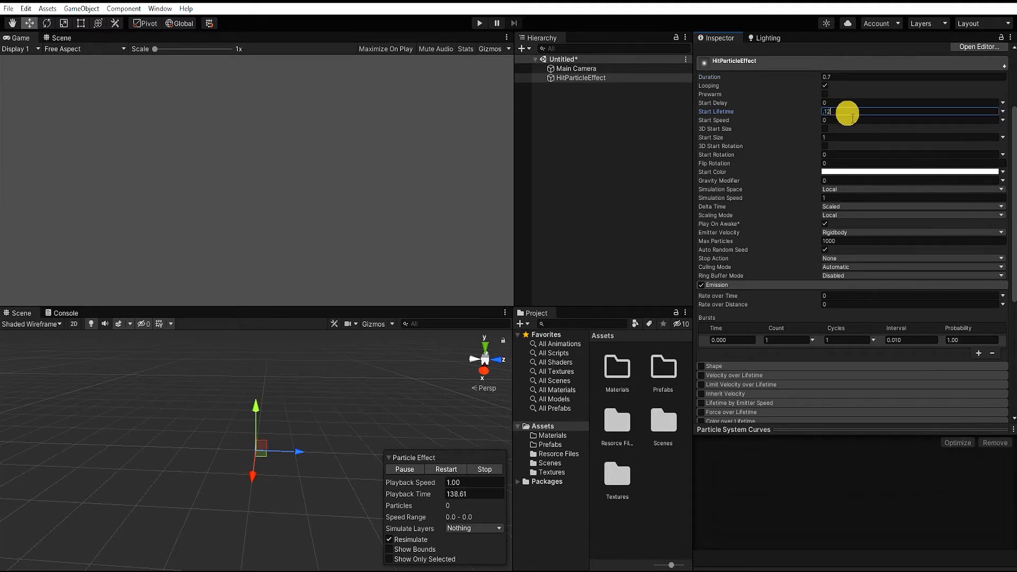
key(Return)
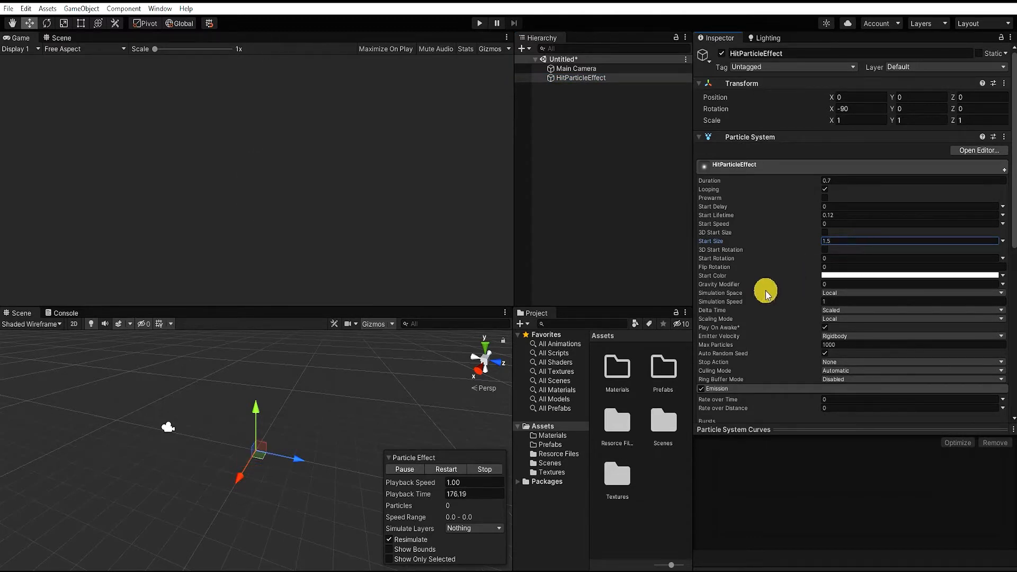
Preview the particle effect by pausing, resuming, restarting and stopping its playback, leaving it playing
click(401, 471)
click(399, 471)
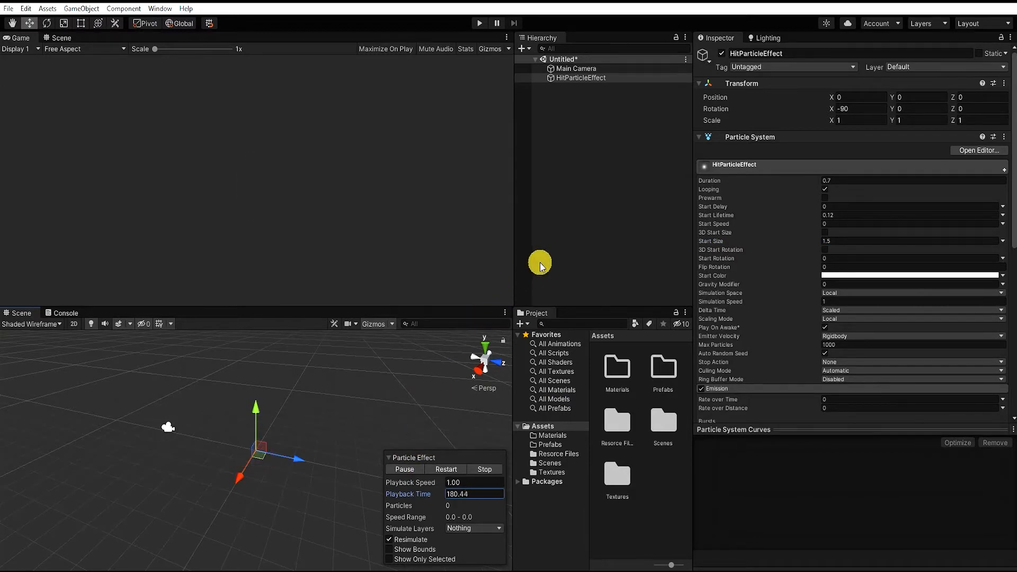
click(403, 470)
click(447, 470)
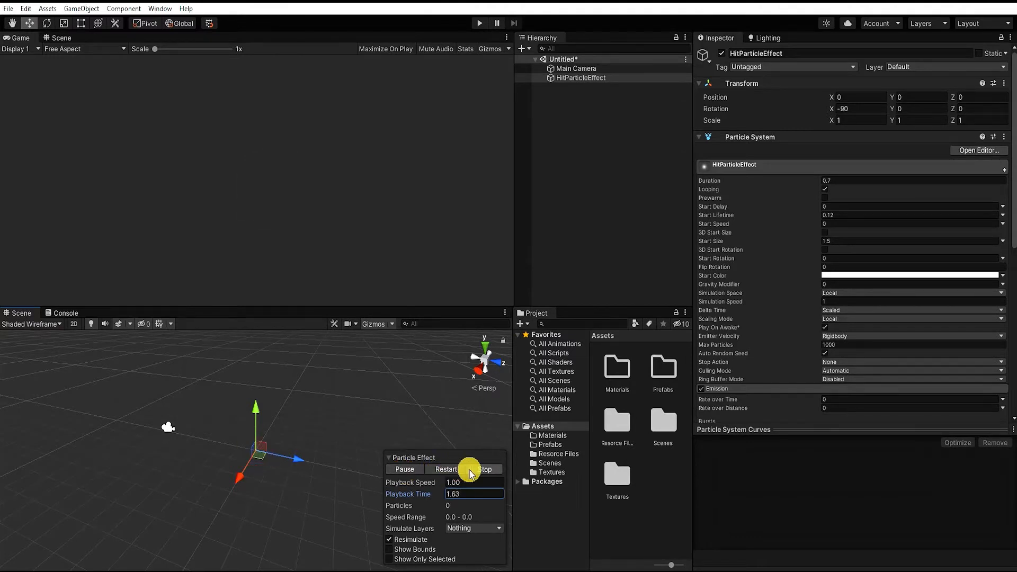
click(487, 470)
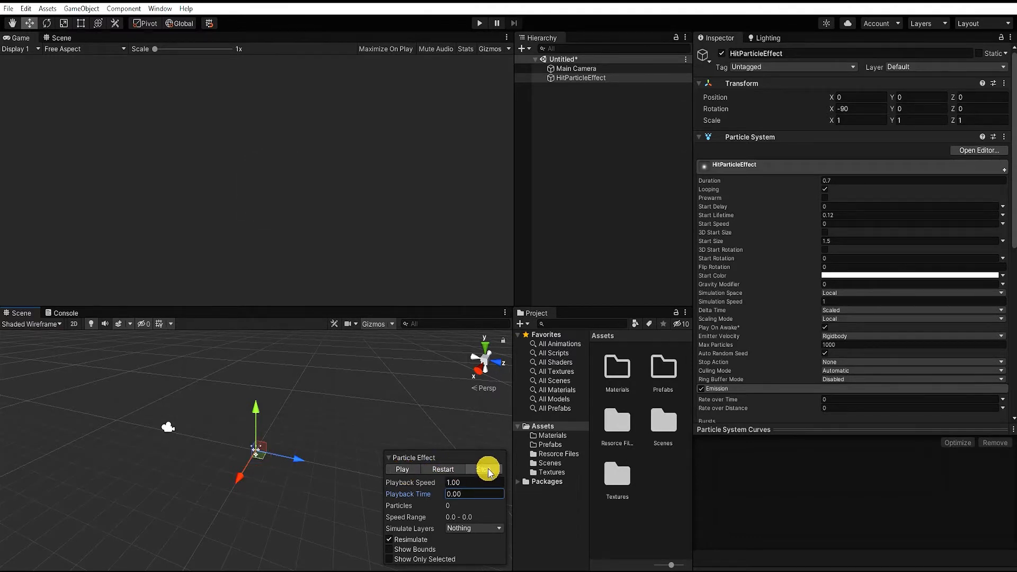
click(402, 469)
Try the particle preview at a playback speed of 10 and restore the speed to 1
click(466, 480)
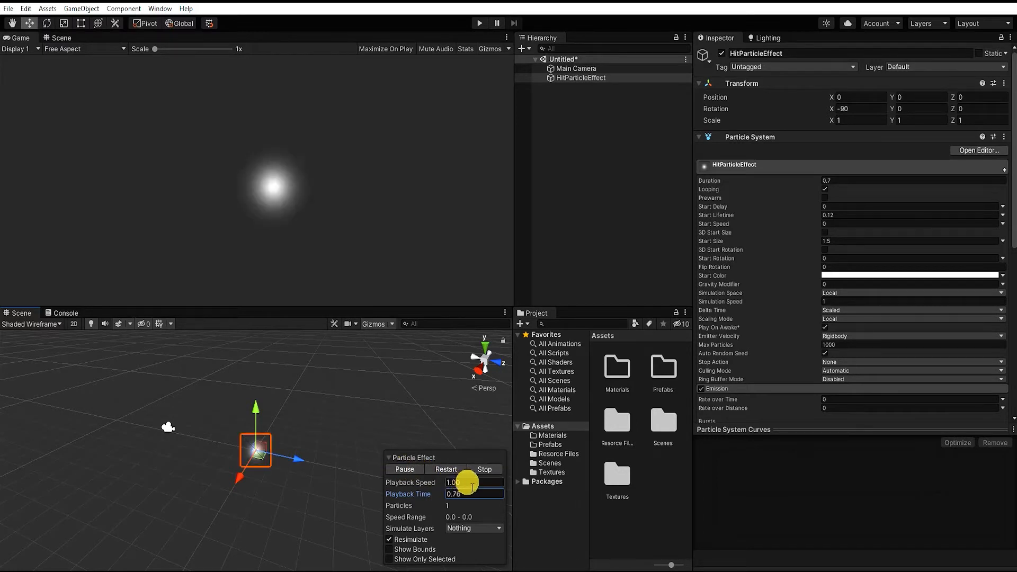
text(10)
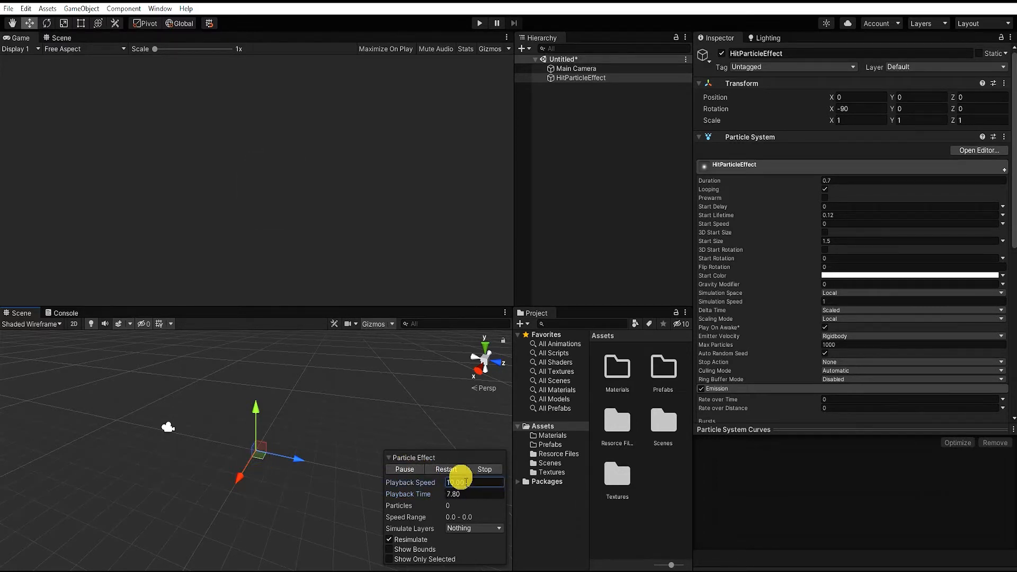
click(474, 486)
text(1)
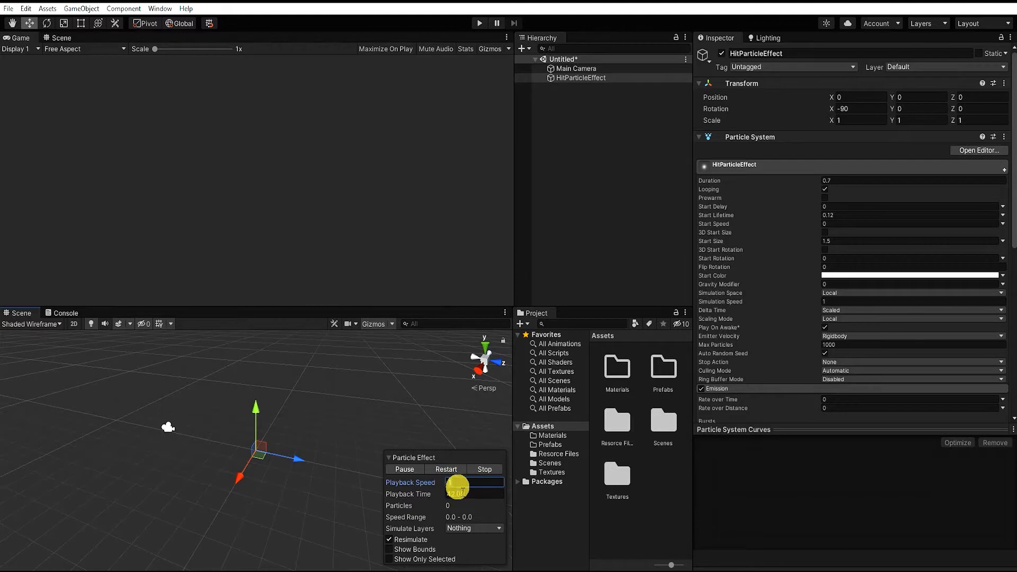
text(1)
key(Return)
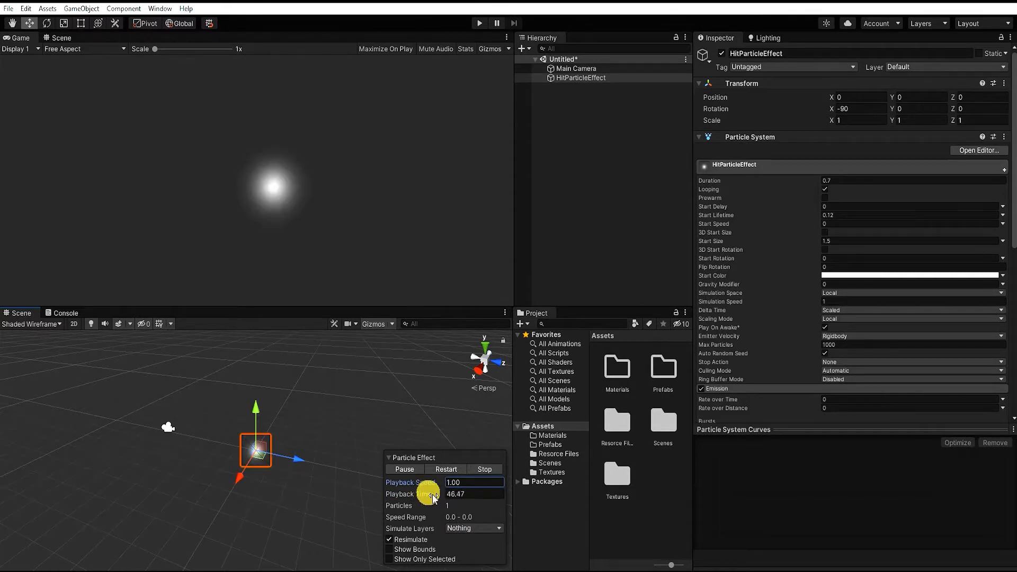
Pause the particle preview and scrub the playback time to 46.30, a moment when the particle is alive
click(405, 470)
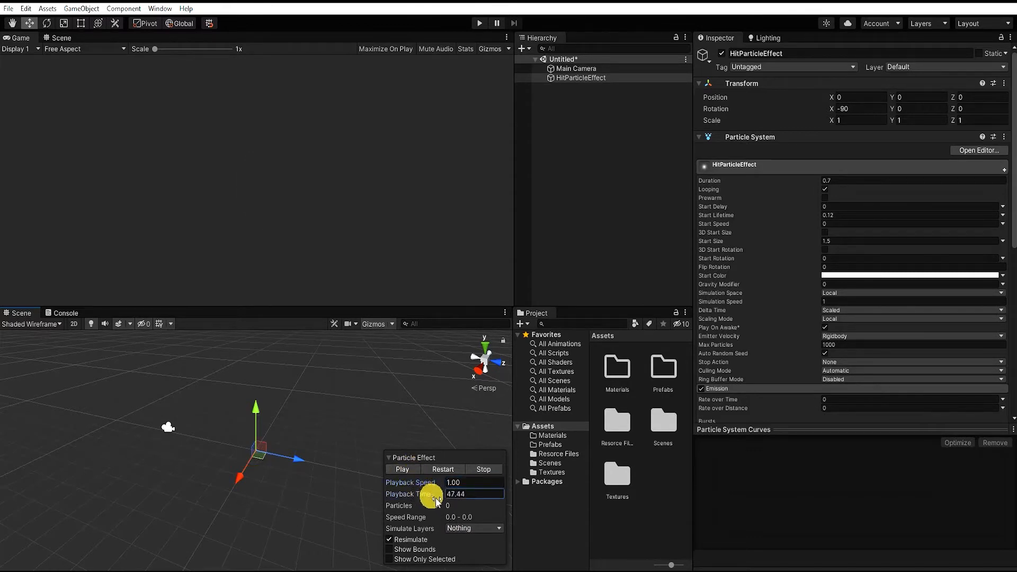
drag(414, 501, 419, 500)
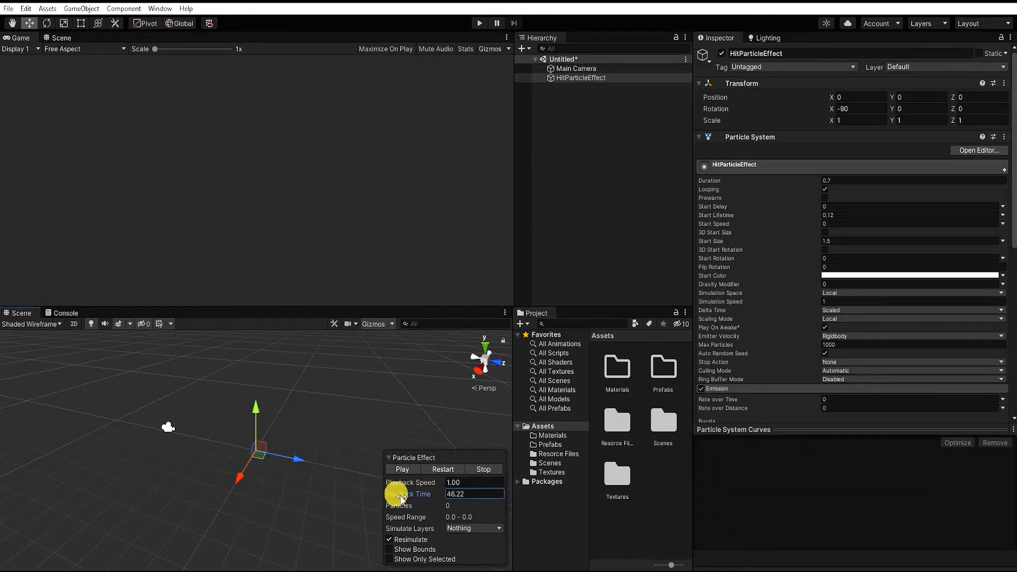
drag(406, 500, 403, 498)
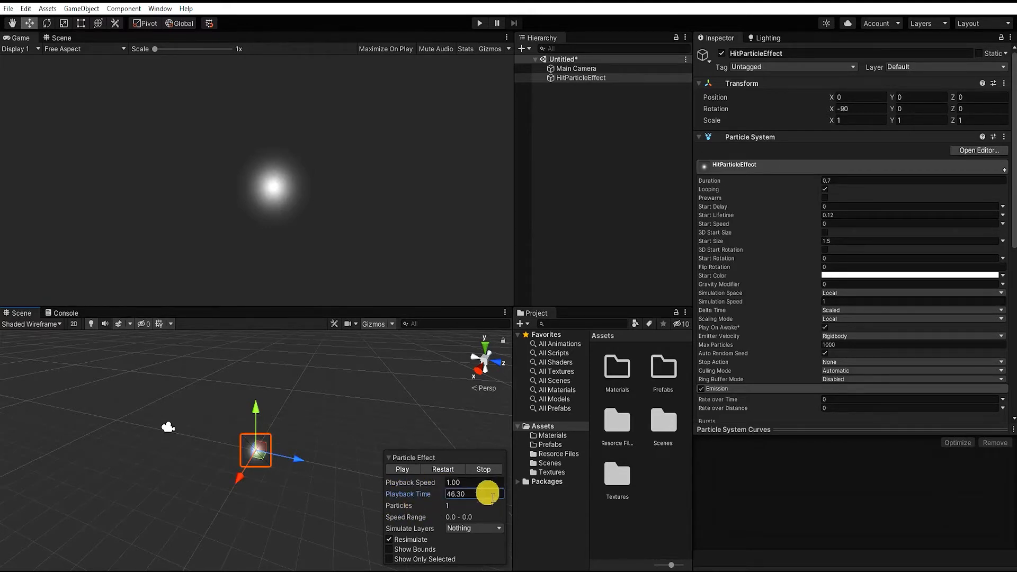
Collapse Emission, enable Size over Lifetime and apply the preset size curve that rises steeply and flattens out towards 1.0
click(764, 390)
scroll(788, 339, down, 5)
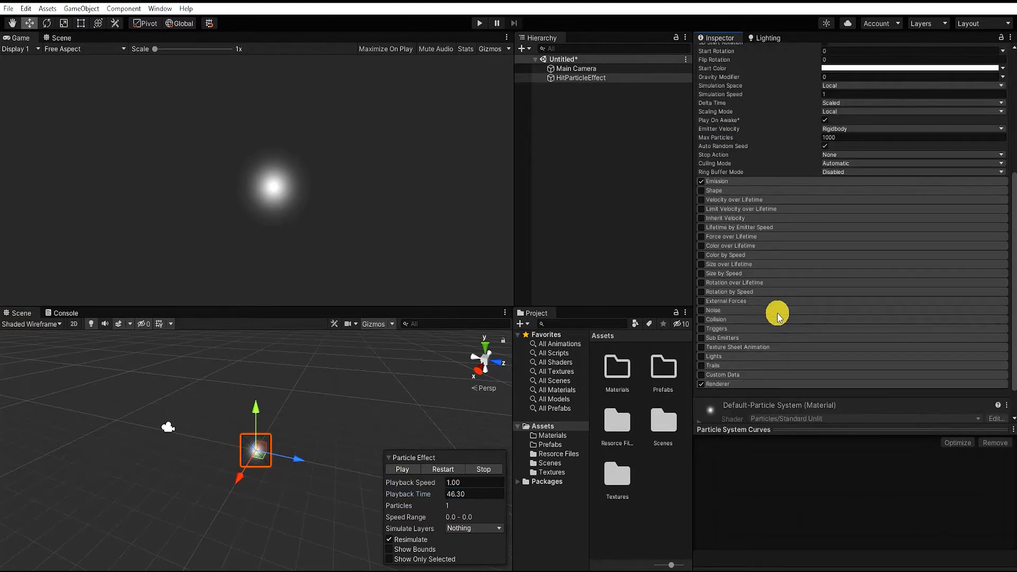
click(703, 264)
click(731, 265)
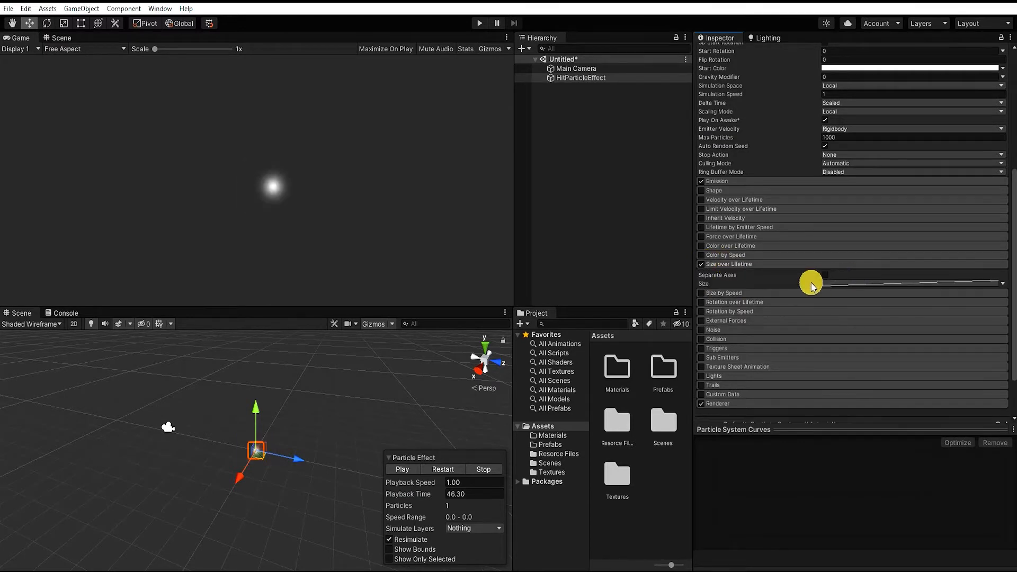
click(866, 284)
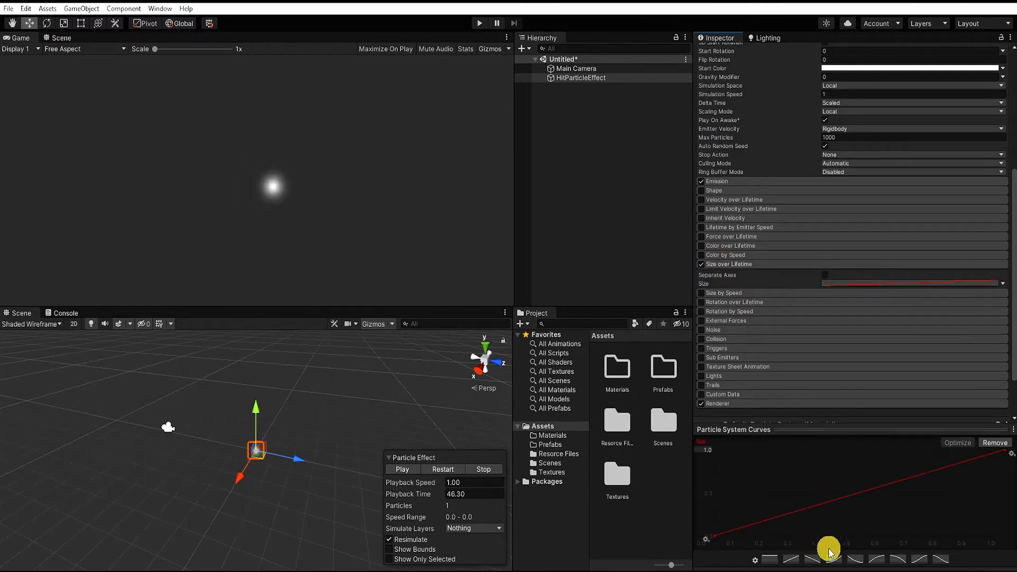
click(877, 559)
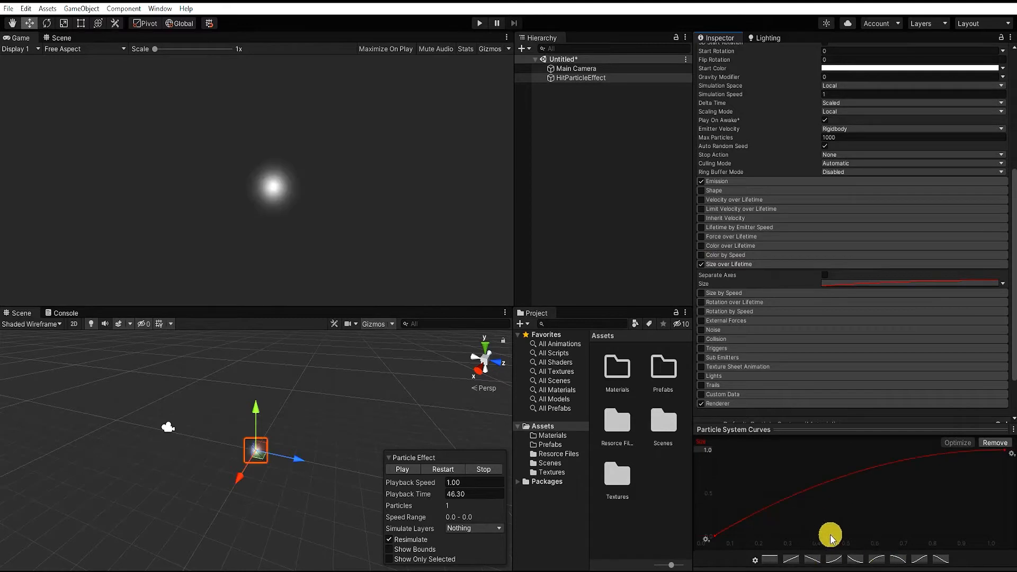
Raise the start key of the Size over Lifetime curve slightly and bend its end tangent so the curve overshoots 1.0
drag(711, 543, 716, 528)
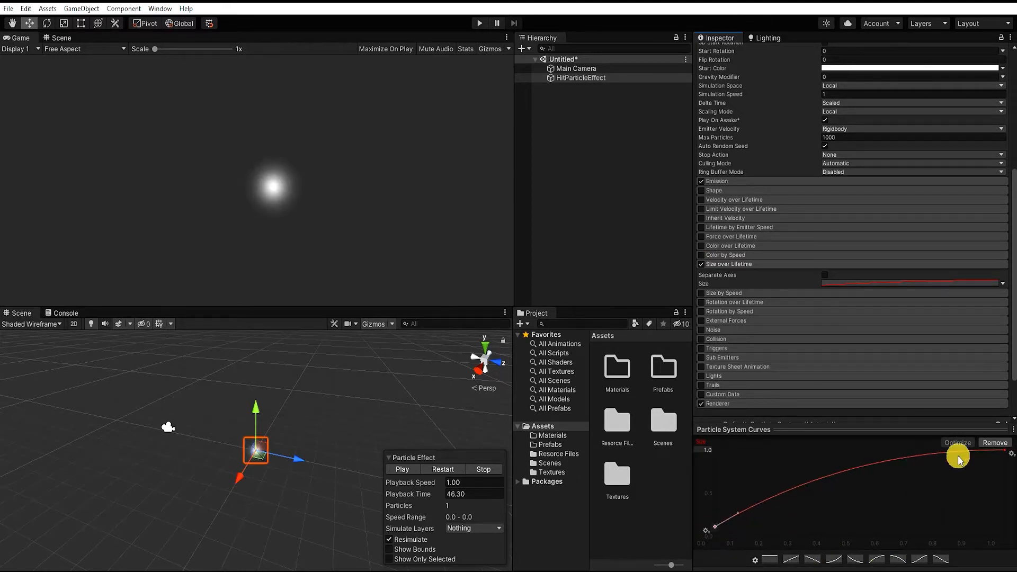
click(1005, 451)
drag(978, 448, 980, 426)
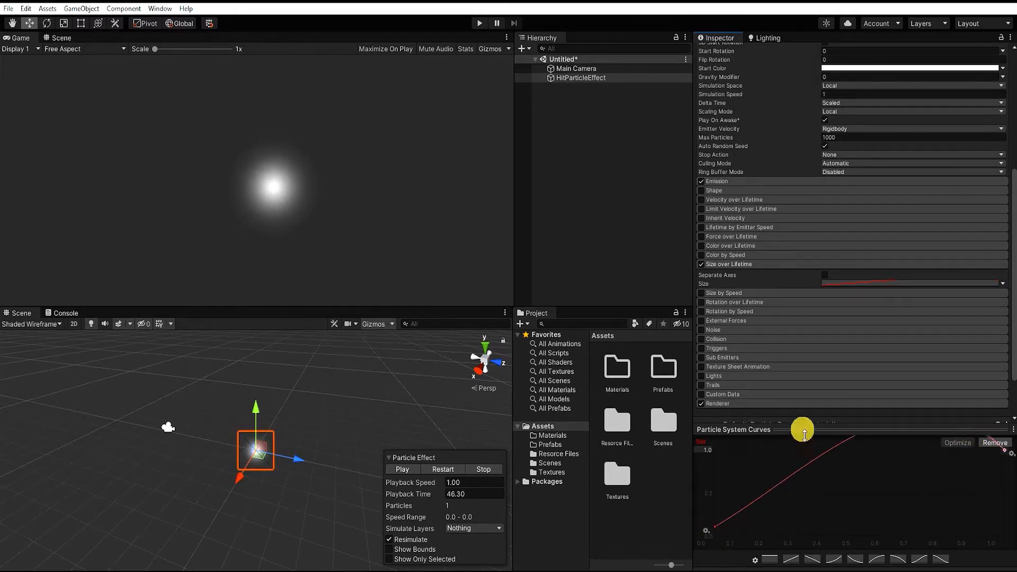
click(716, 526)
Scrub the particle preview to playback time 46.34 and toggle Size over Lifetime to compare its effect, leaving it enabled
click(429, 495)
drag(430, 495, 406, 498)
click(702, 264)
click(703, 265)
click(702, 265)
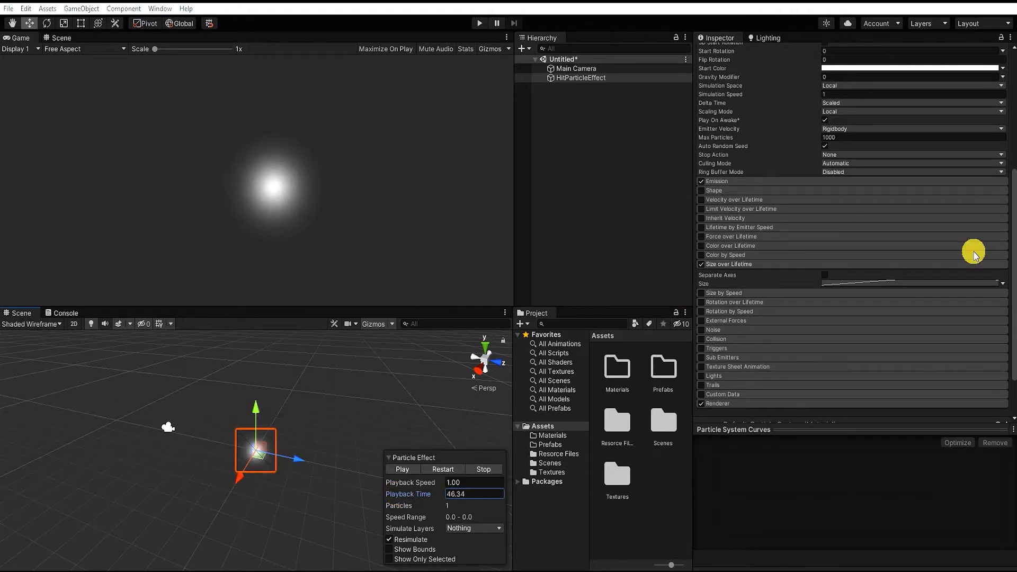
Enable Color over Lifetime on the particle system and open its color gradient for editing
click(719, 247)
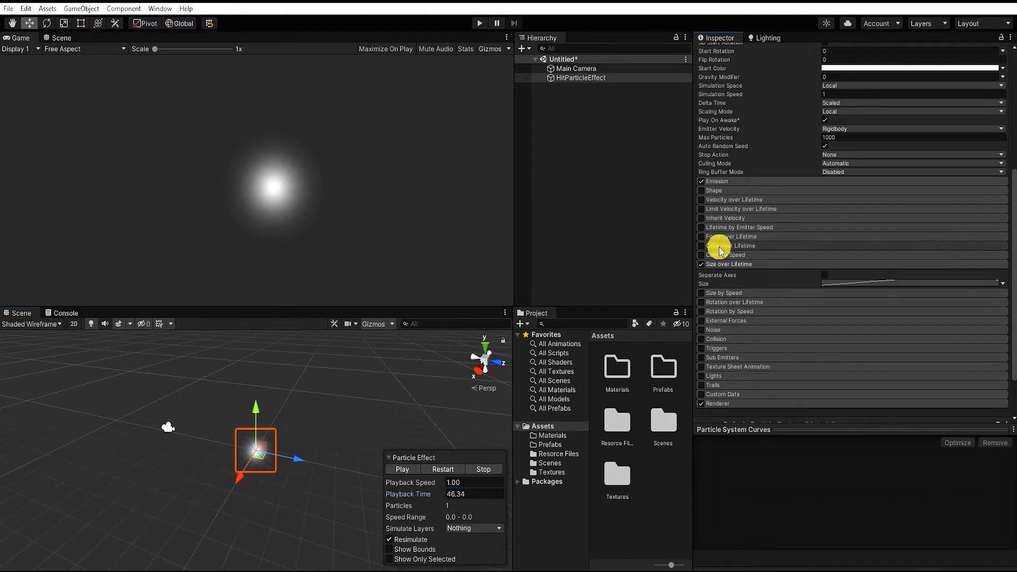
click(702, 246)
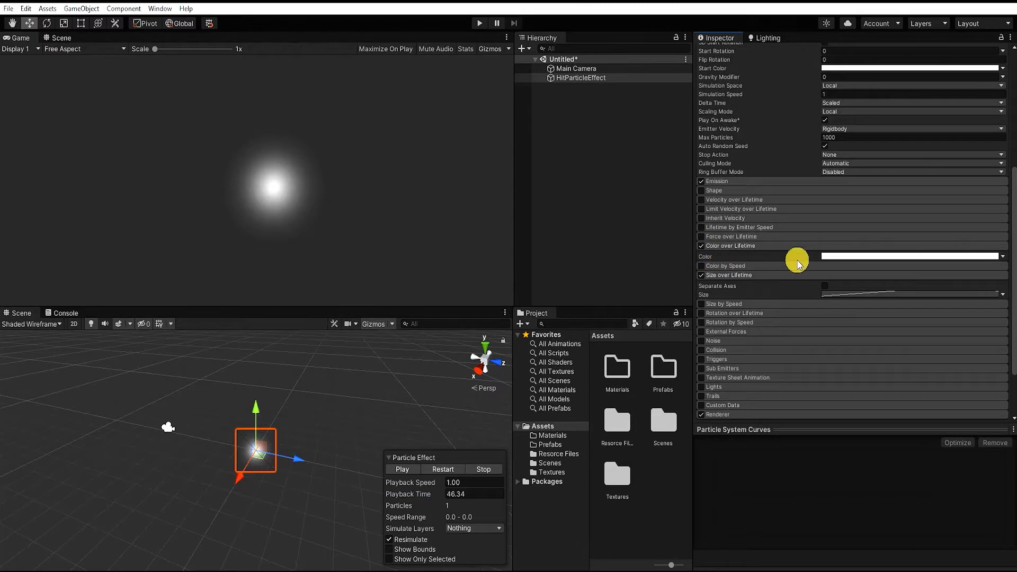
click(855, 260)
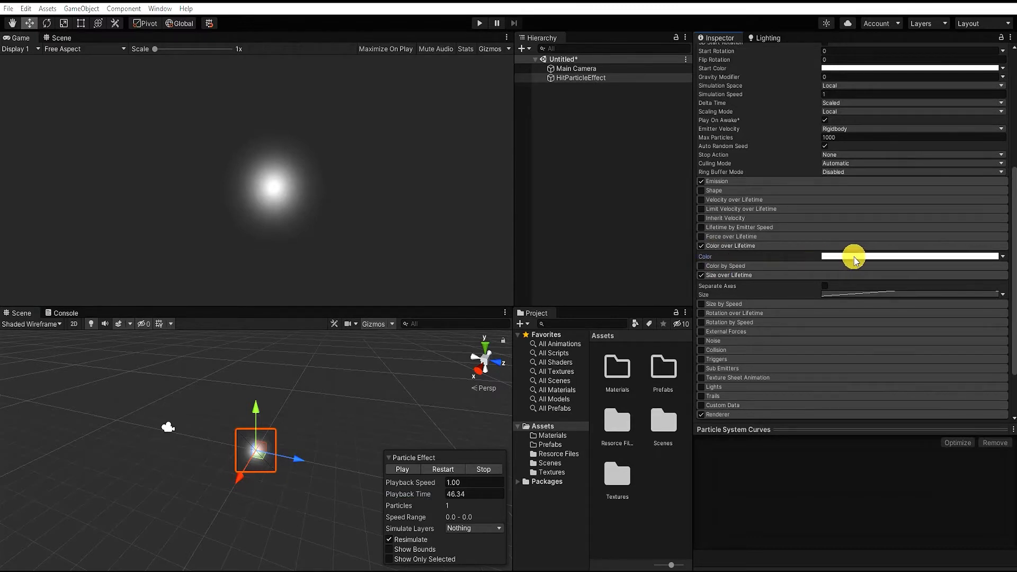
click(866, 258)
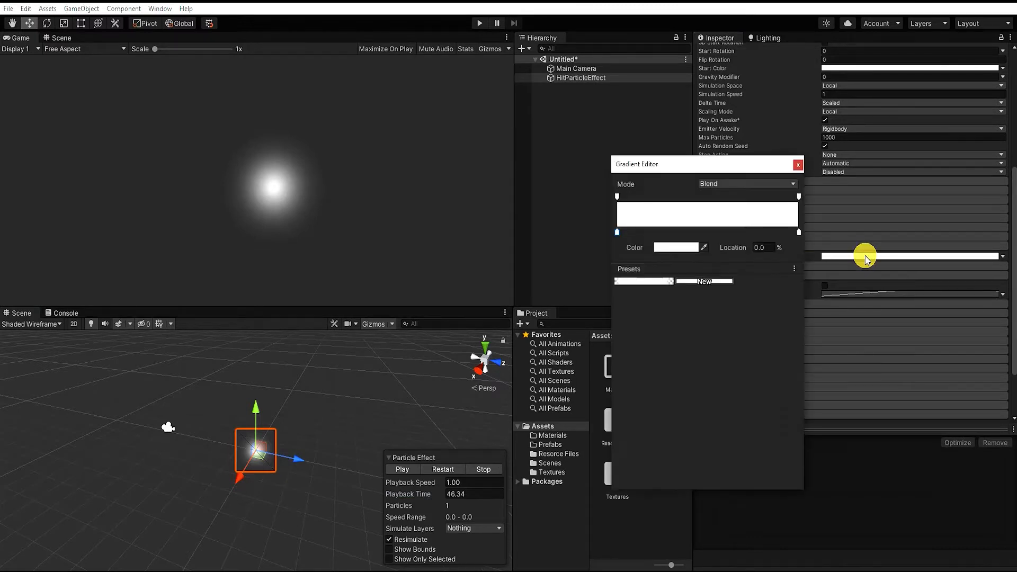
Set the gradient's start color key at 0% to red FF2323
click(616, 196)
click(673, 247)
click(756, 307)
drag(755, 305, 757, 306)
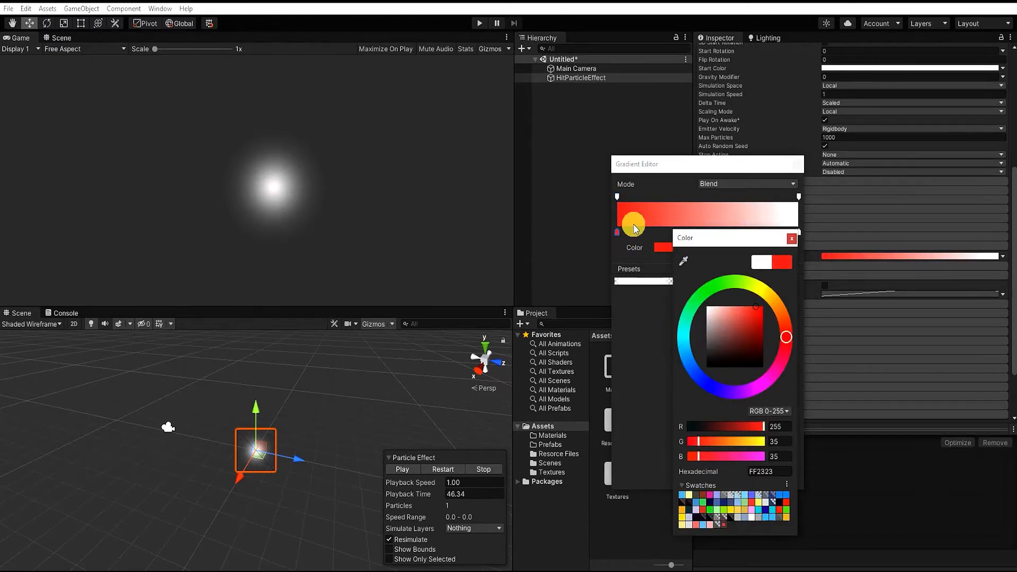
click(792, 239)
Set the gradient's end color key to green 3AFF00 and slide that key back to just past the middle
click(799, 232)
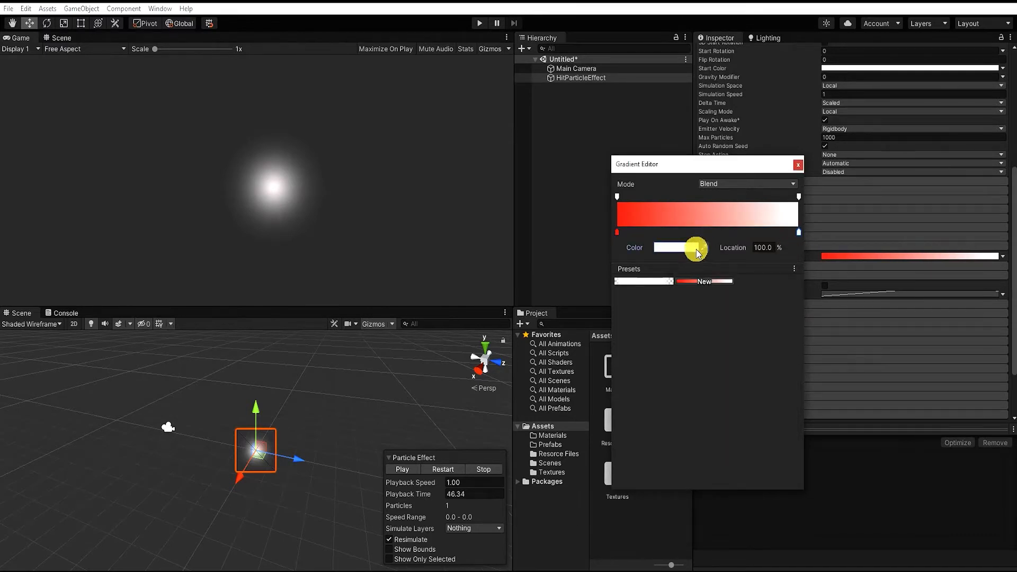
click(688, 250)
click(735, 287)
click(776, 315)
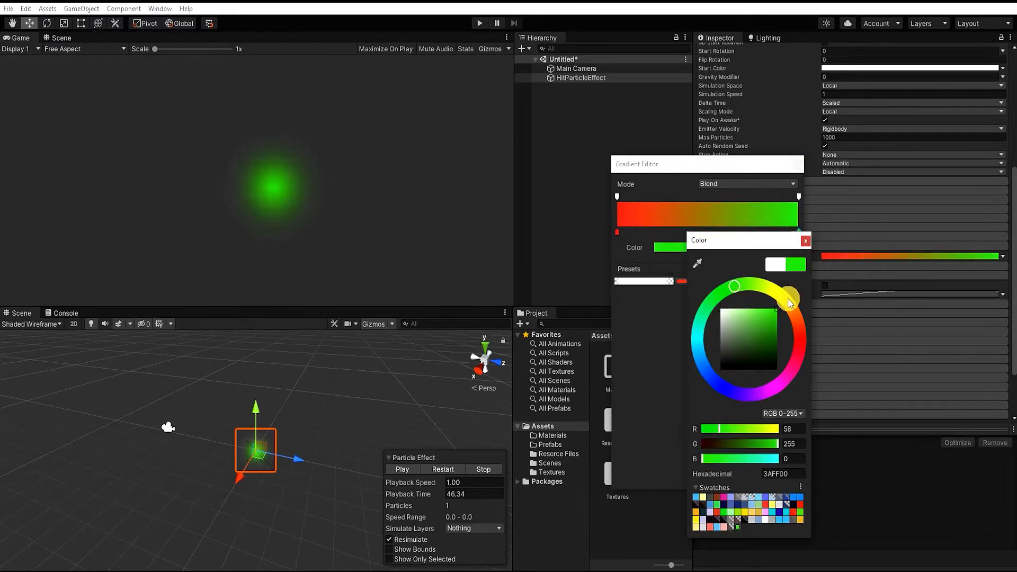
click(805, 242)
drag(793, 233, 722, 233)
mouse_move(620, 232)
mouse_down()
mouse_move(656, 230)
mouse_move(636, 243)
mouse_move(618, 233)
mouse_move(770, 229)
mouse_move(617, 237)
mouse_up()
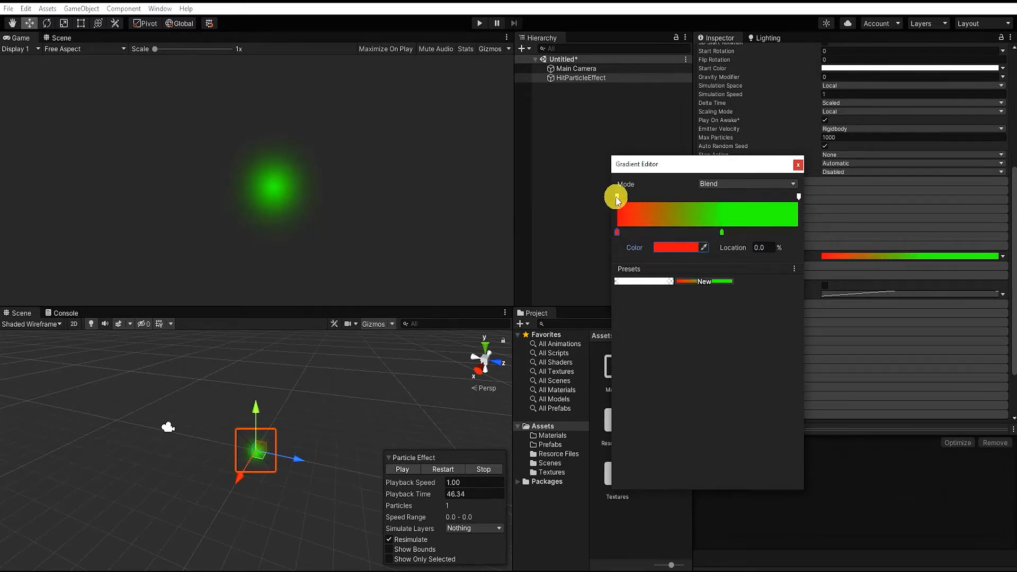
Try fading the gradient's end alpha key to 0, restore it to full opacity, and move the green color key to 89.4%
click(617, 197)
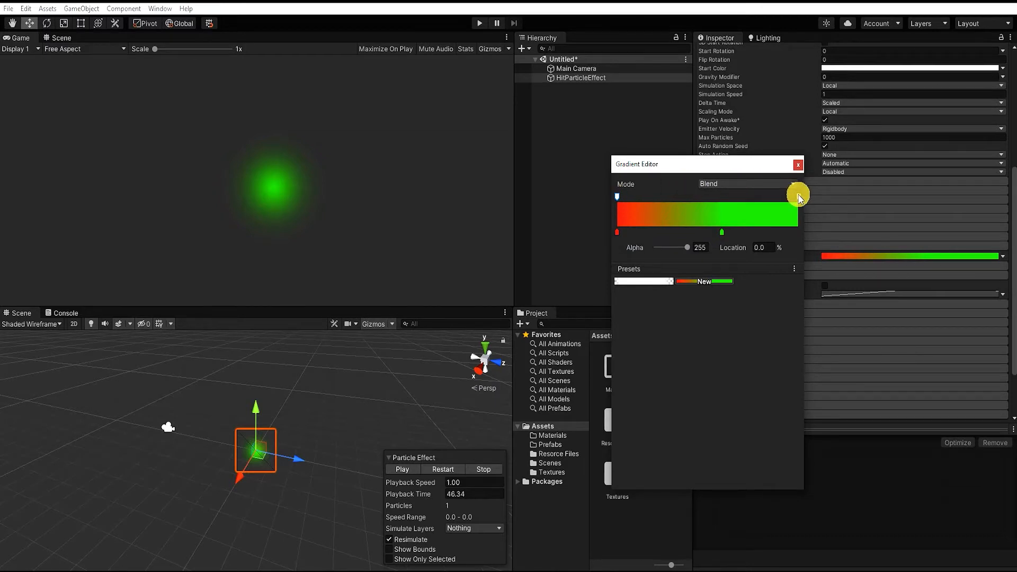
drag(687, 250, 622, 246)
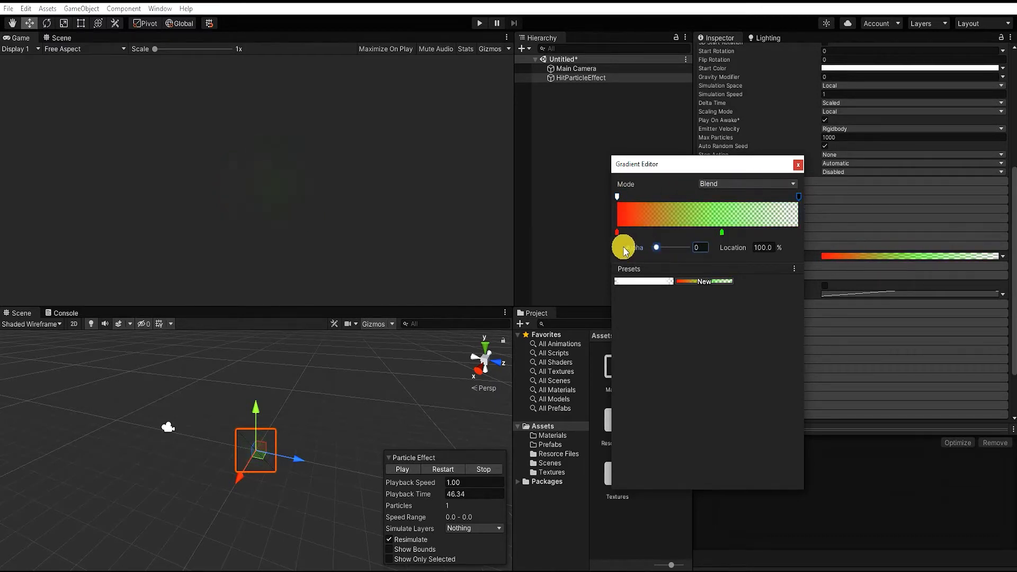
click(616, 197)
mouse_move(682, 247)
mouse_down()
mouse_move(626, 245)
mouse_move(701, 253)
mouse_up()
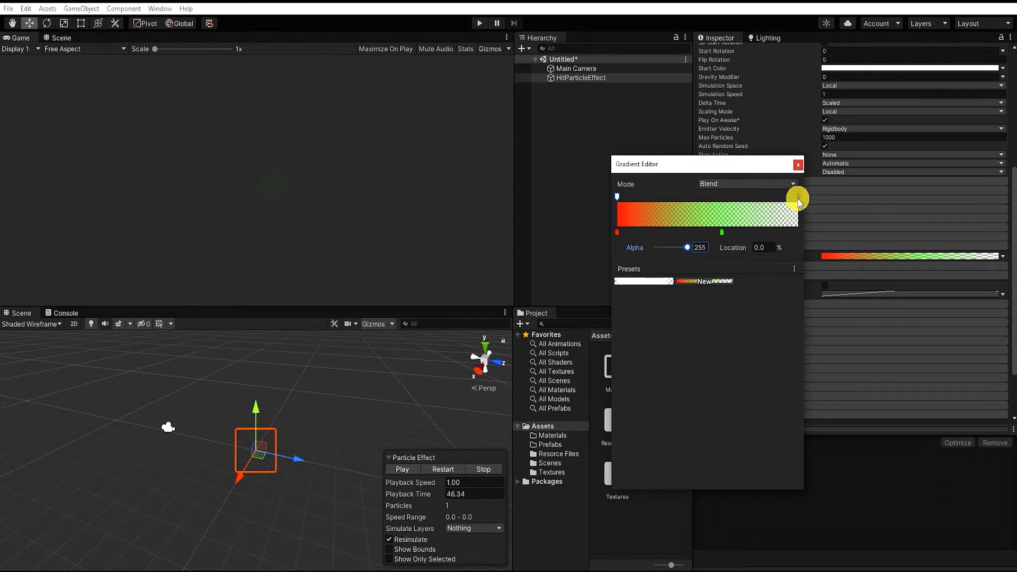
drag(666, 246, 780, 234)
click(618, 232)
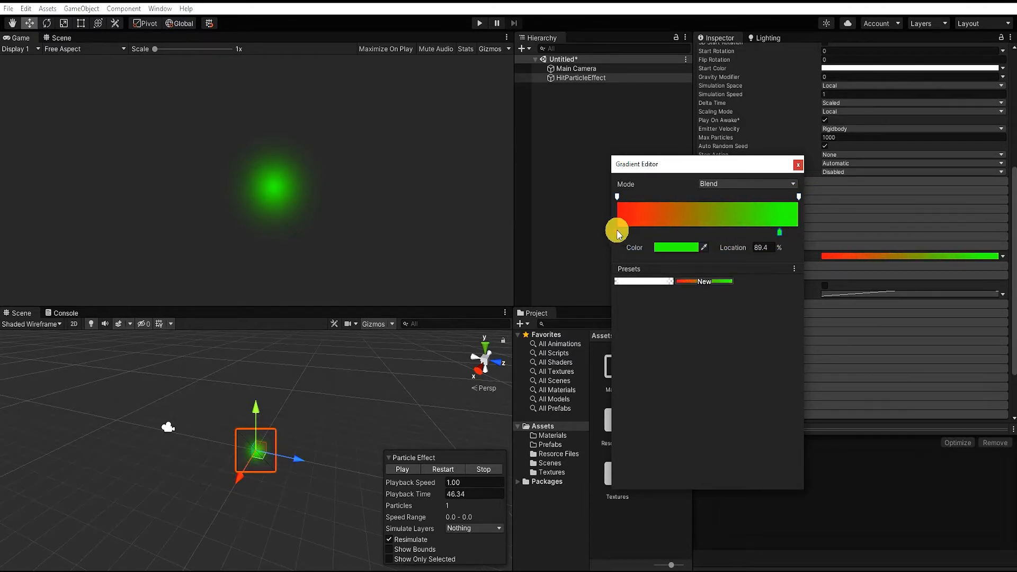
Undo the color and alpha edits until the gradient is plain opaque white
key(ctrl+z)
key(ctrl+z)
key(ctrl+z)
Make the gradient fade in and out with alpha 0 at both ends and full-opacity alpha keys at 9.7% and near 89%
click(617, 195)
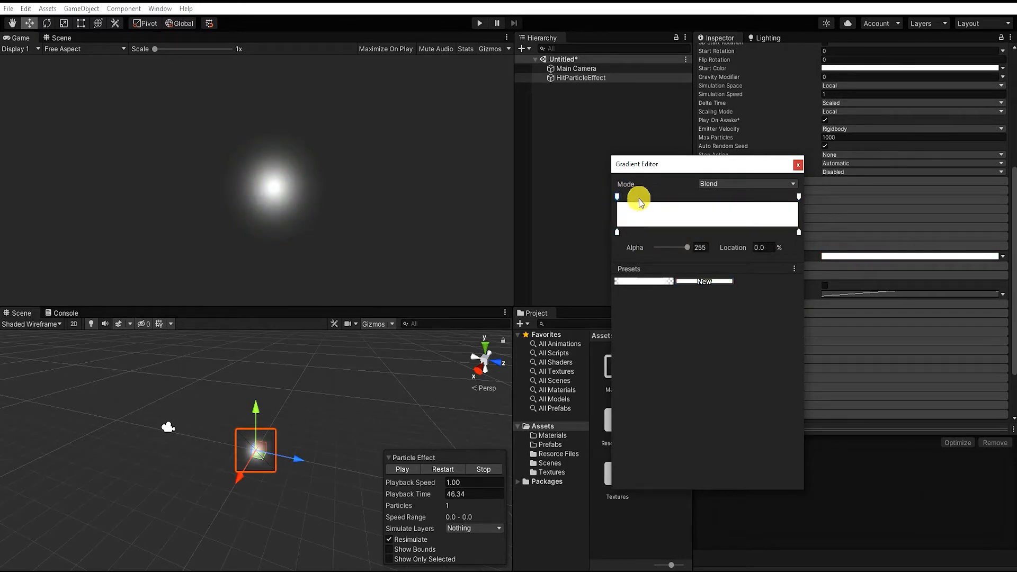
drag(645, 198, 648, 197)
click(618, 197)
drag(688, 248, 625, 247)
click(770, 197)
click(799, 196)
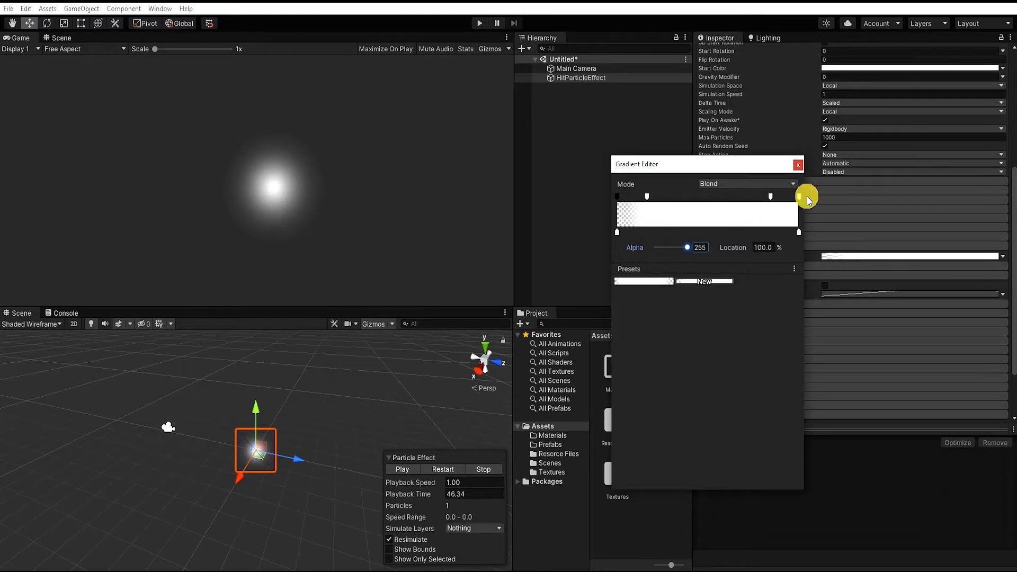
drag(688, 247, 636, 248)
drag(770, 197, 779, 197)
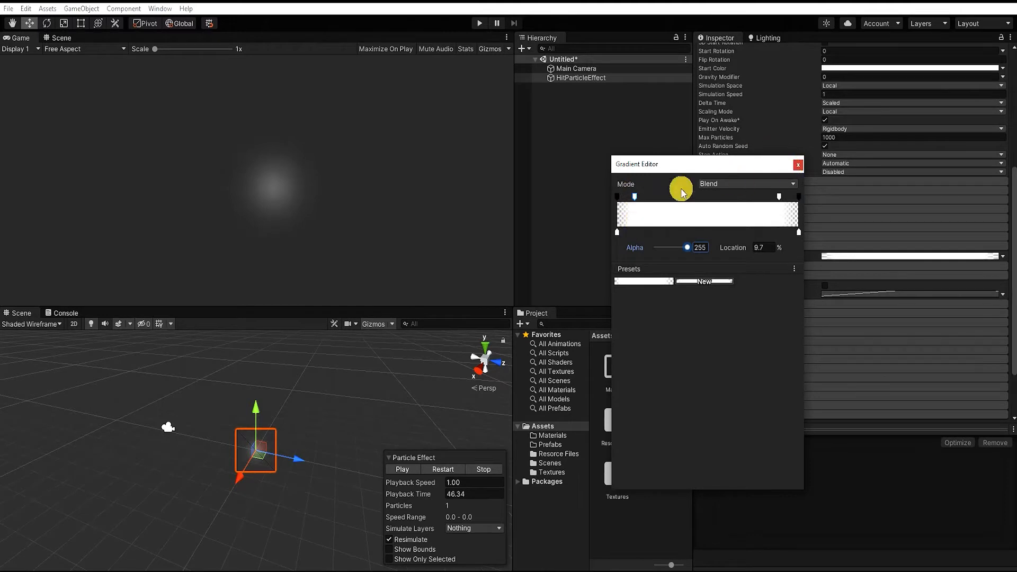
click(796, 168)
Move the gradient's fade-out alpha keys earlier, with the transparent one at 96.8%, and scrub the preview to 46.32 to check the fade
mouse_move(400, 494)
mouse_down()
mouse_move(418, 496)
mouse_move(404, 487)
mouse_move(412, 490)
mouse_up()
click(882, 257)
drag(781, 199, 774, 197)
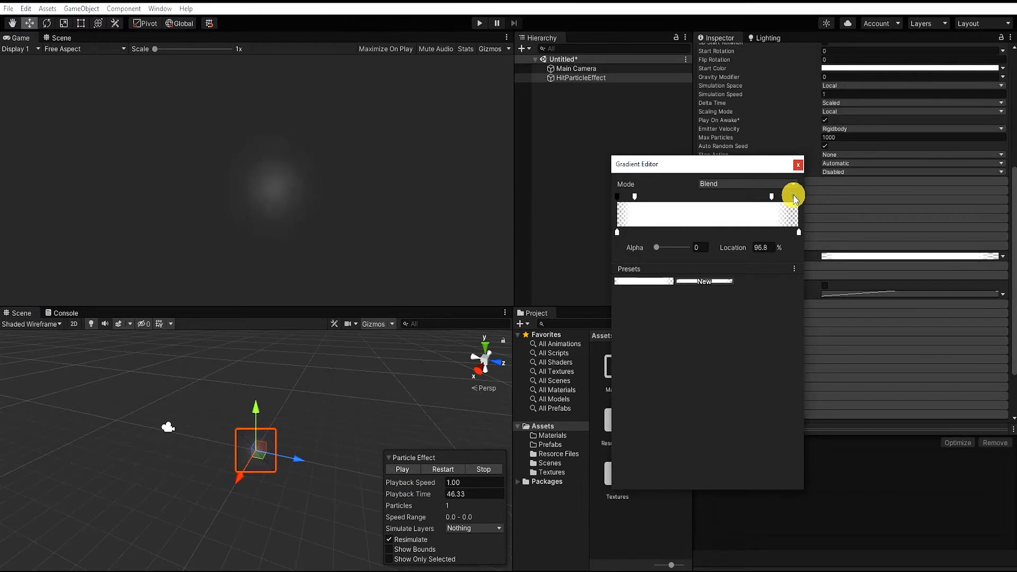
click(798, 165)
mouse_move(424, 492)
mouse_down()
mouse_move(406, 500)
mouse_move(423, 504)
mouse_up()
Create a new material named Hit01_MAT in the Materials folder
click(636, 368)
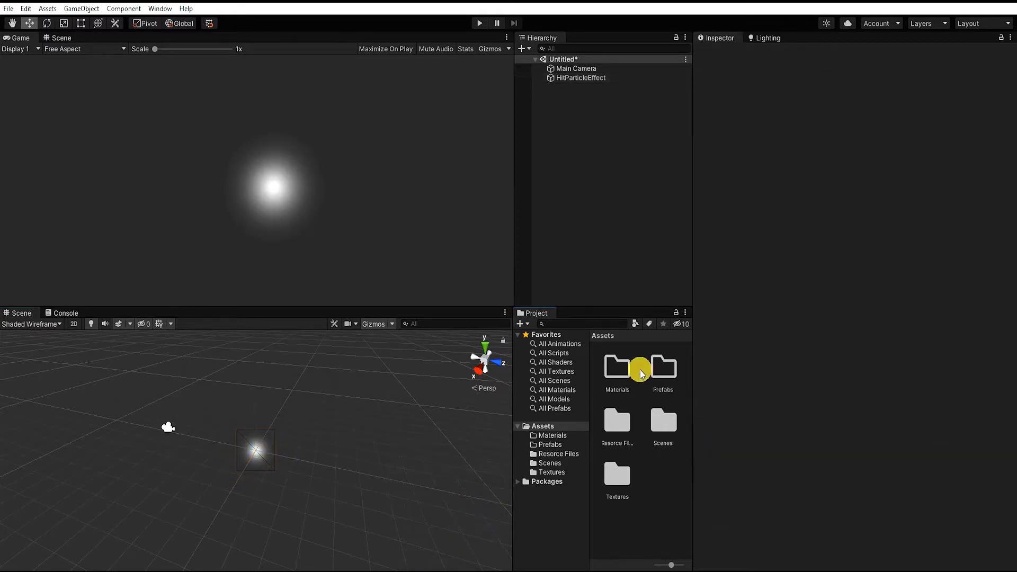
double_click(628, 370)
right_click(626, 393)
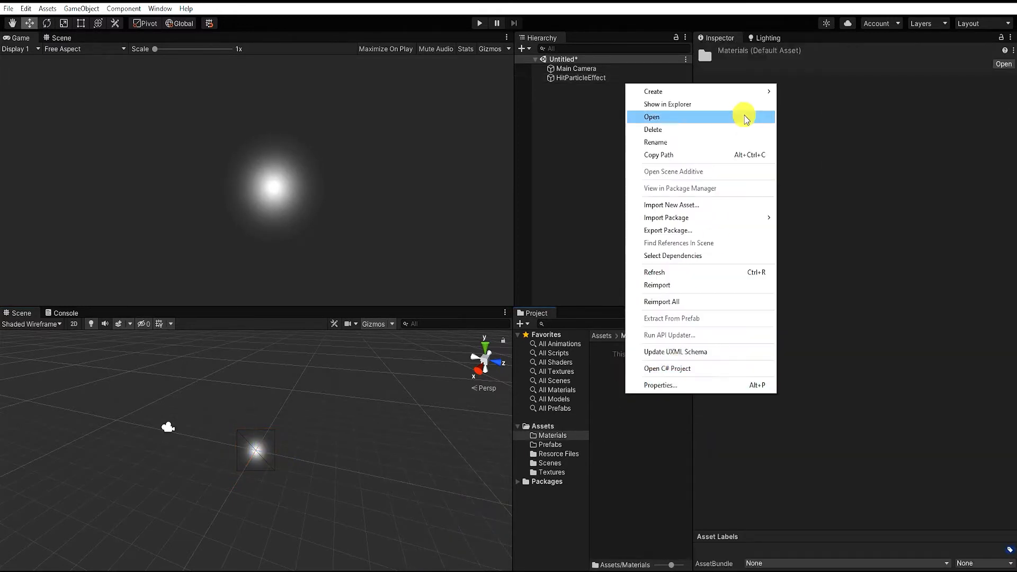
mouse_move(747, 97)
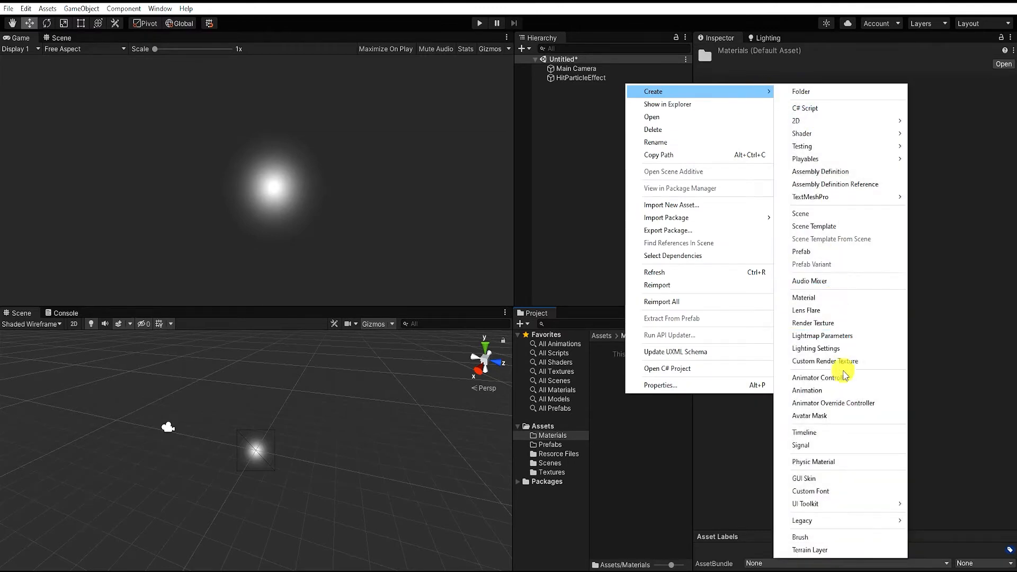
click(836, 301)
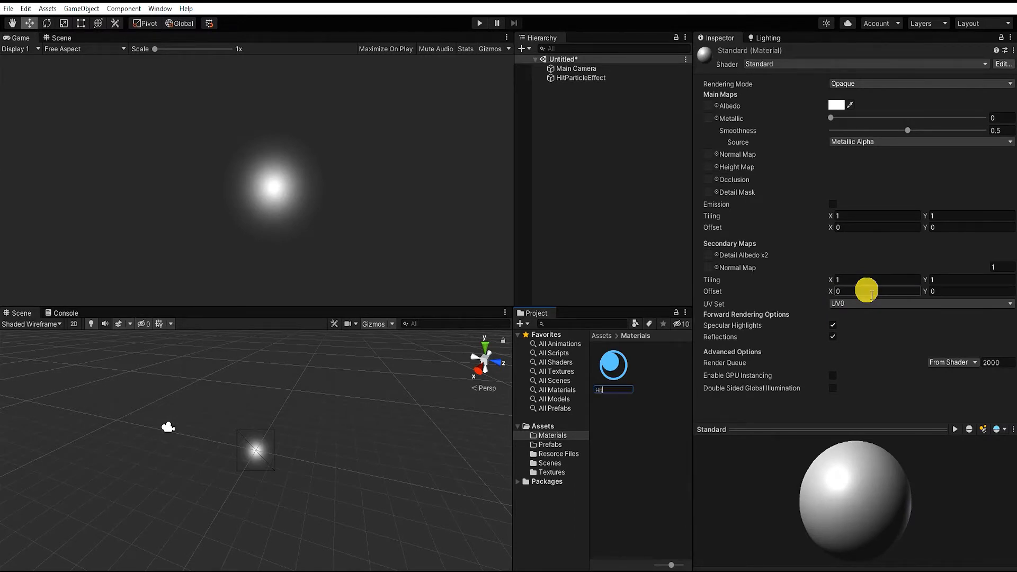
key(Return)
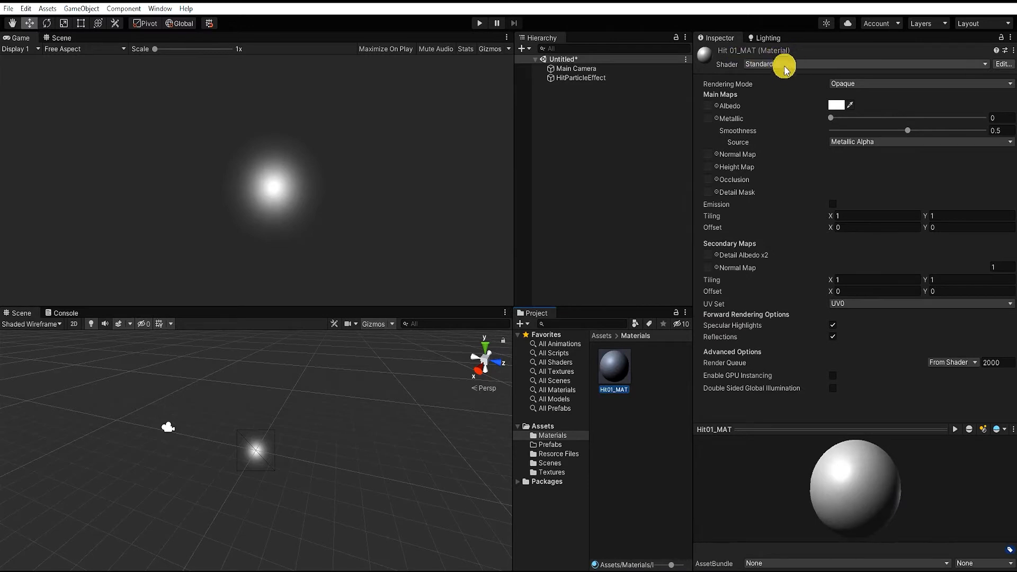
Change the Hit01_MAT material's shader to Particles/Standard Unlit
click(805, 64)
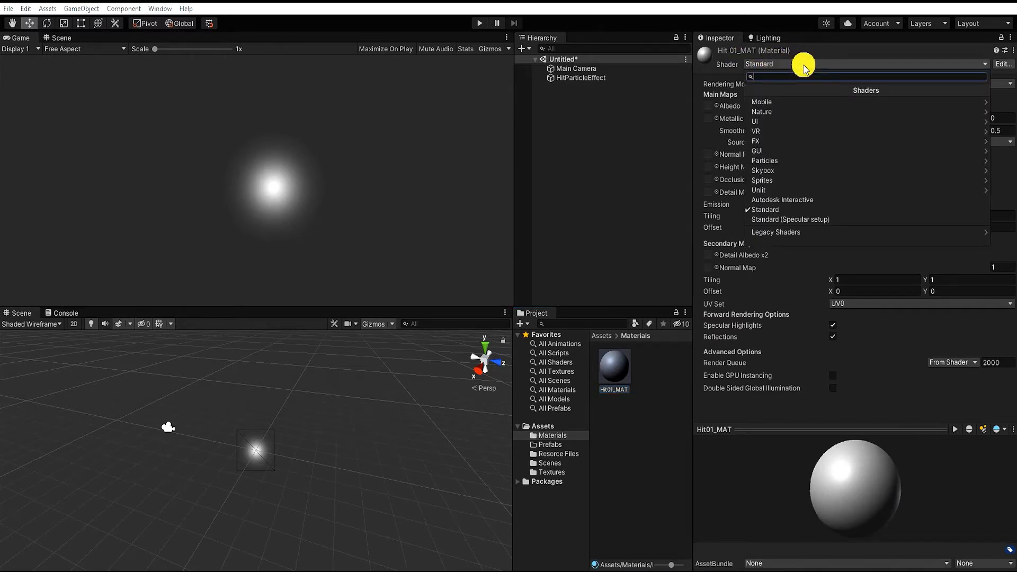
click(800, 161)
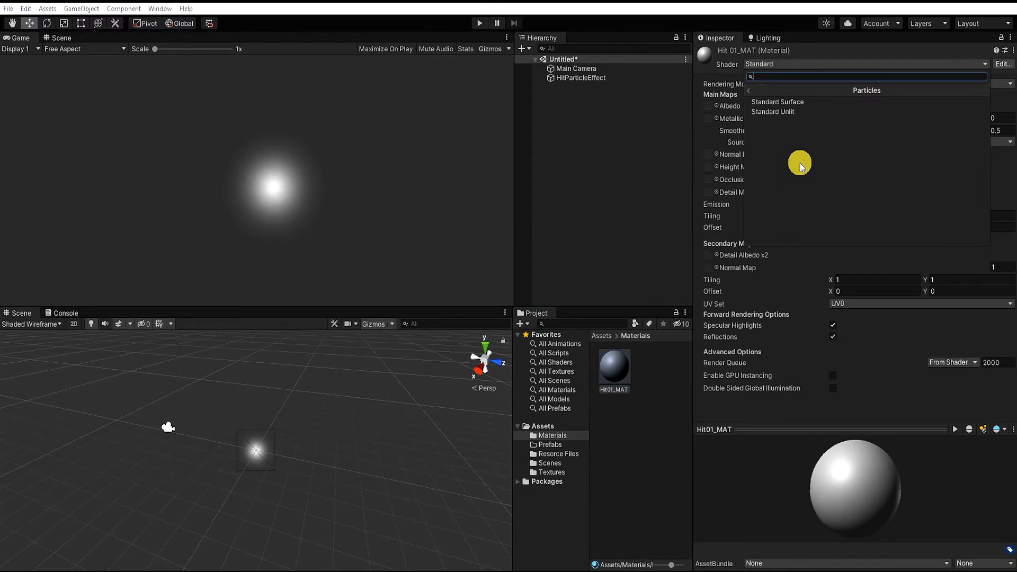
click(790, 112)
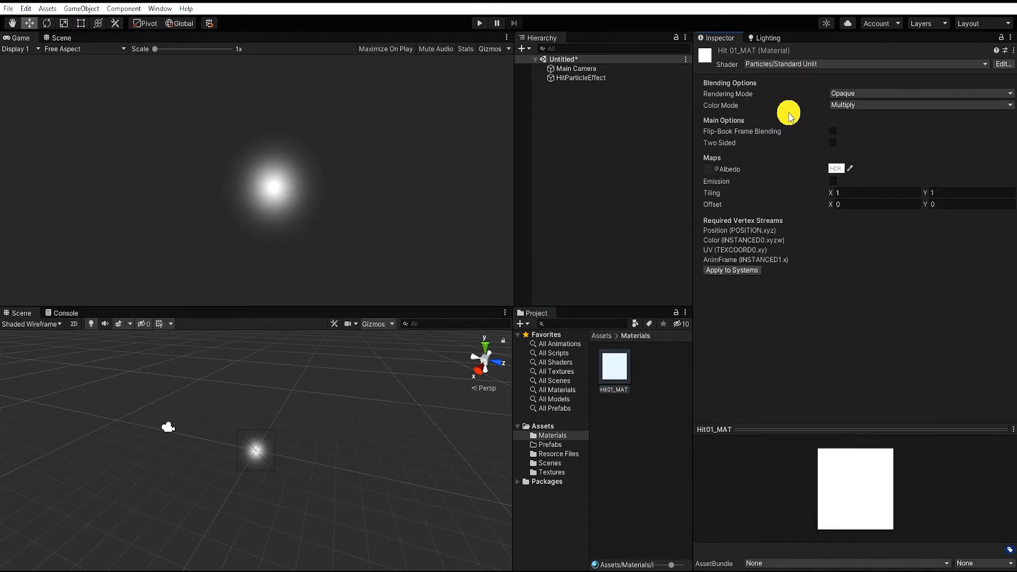
Assign the first starburst hit sprite from the Textures folder as the material's Albedo map
click(717, 169)
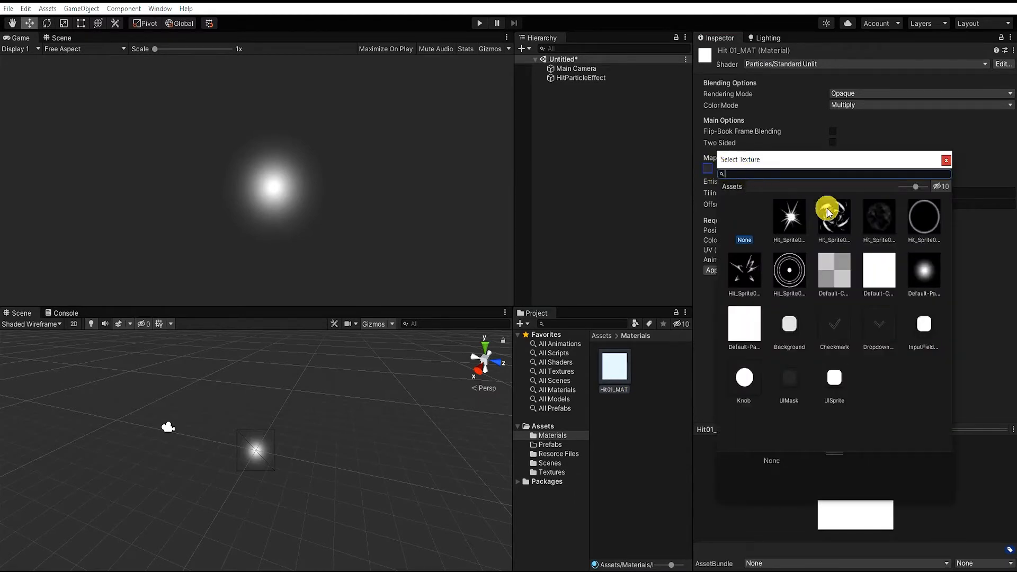
click(947, 162)
click(551, 472)
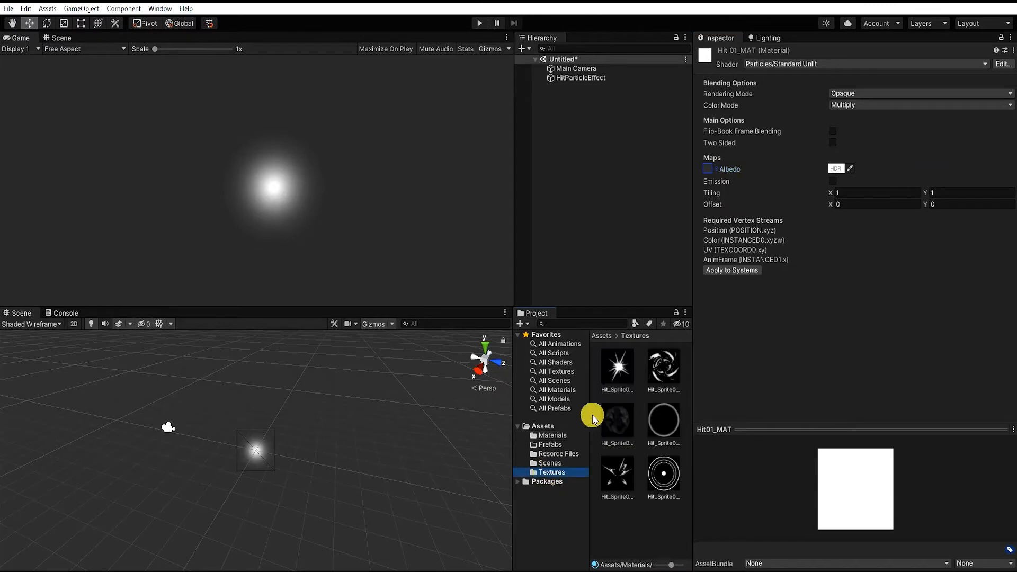
drag(614, 370, 708, 169)
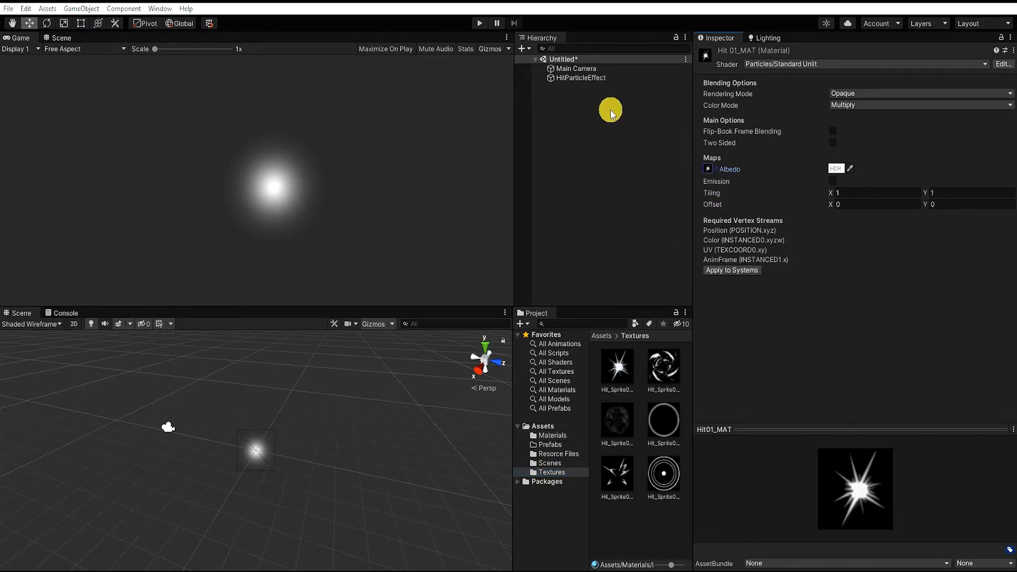
Assign Hit01_MAT as the material in HitParticleEffect's Renderer module
click(592, 80)
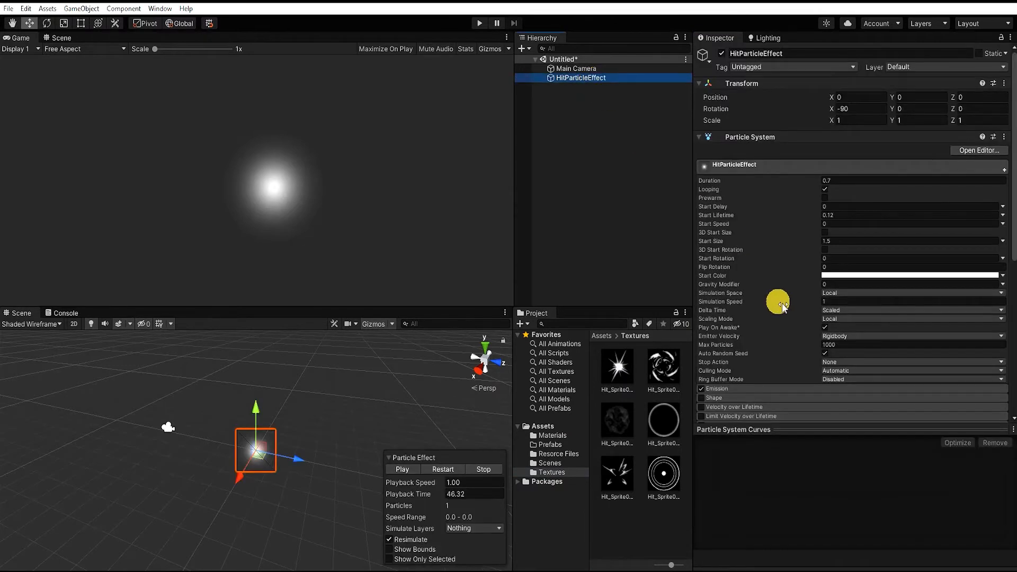
scroll(787, 301, down, 10)
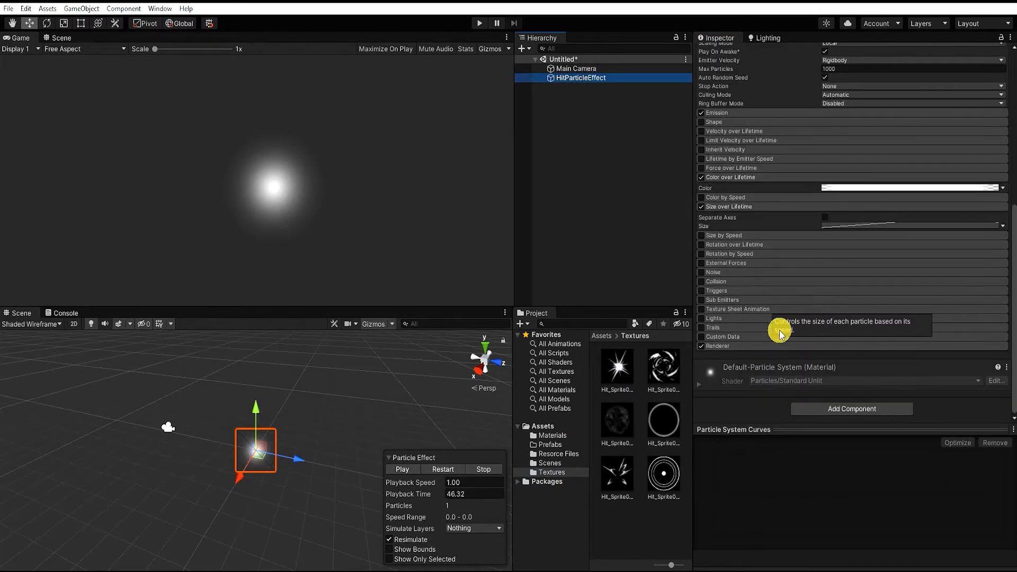
click(754, 350)
scroll(793, 309, down, 4)
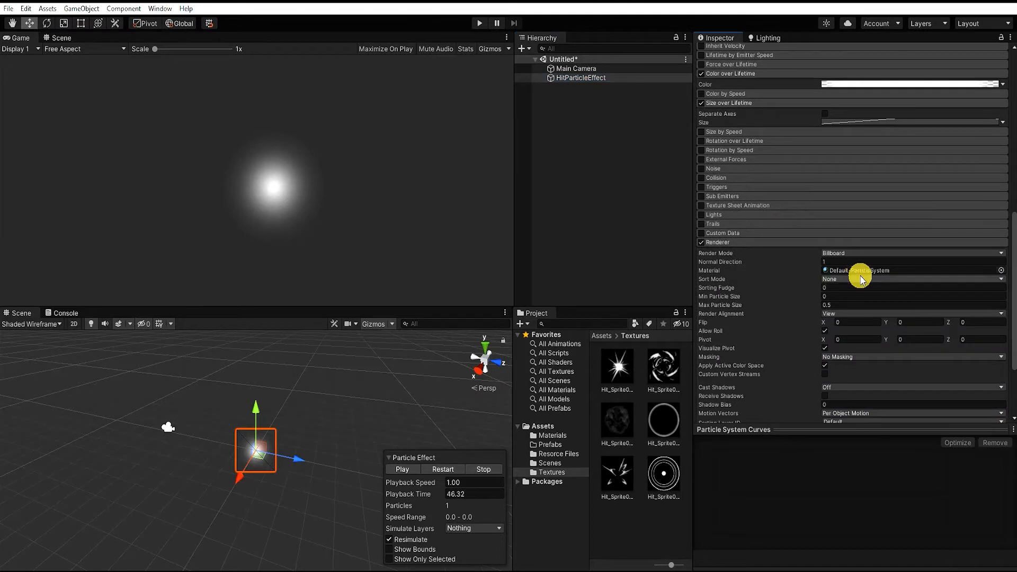
click(551, 435)
drag(615, 370, 678, 382)
click(1000, 271)
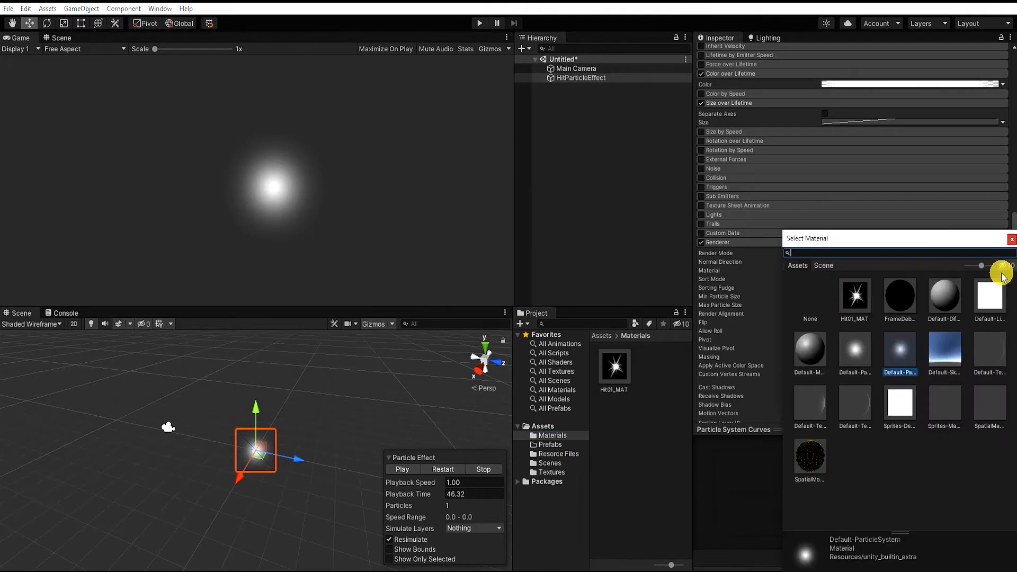
click(853, 300)
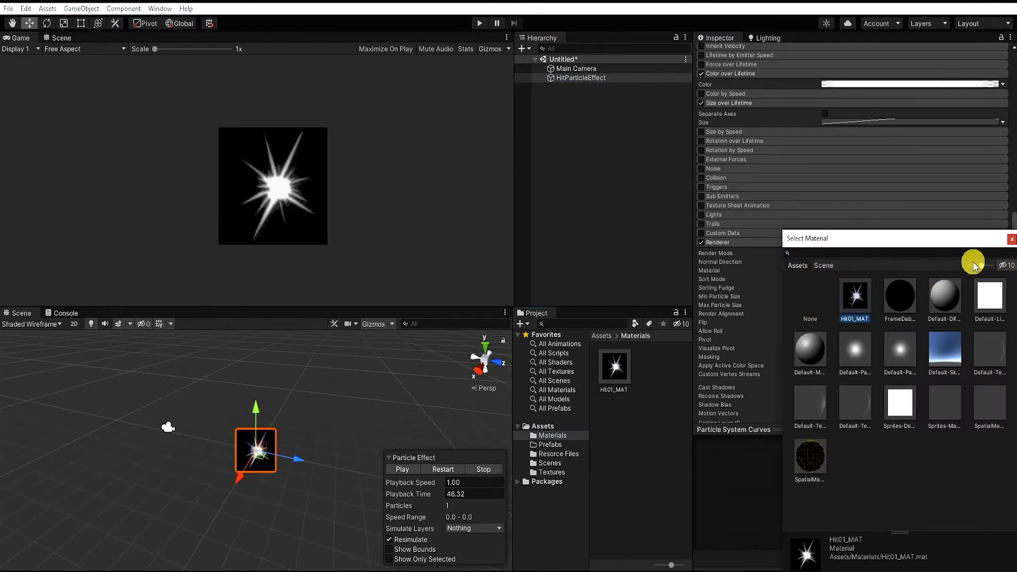
click(1011, 239)
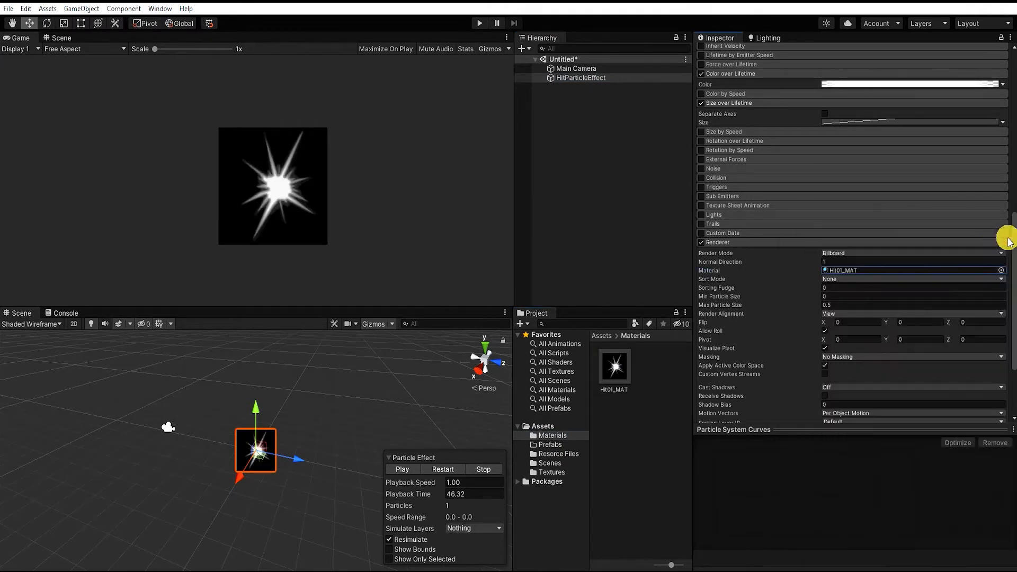
Play the particle preview and scrub its playback time to 51.21 to inspect the textured particle
click(394, 471)
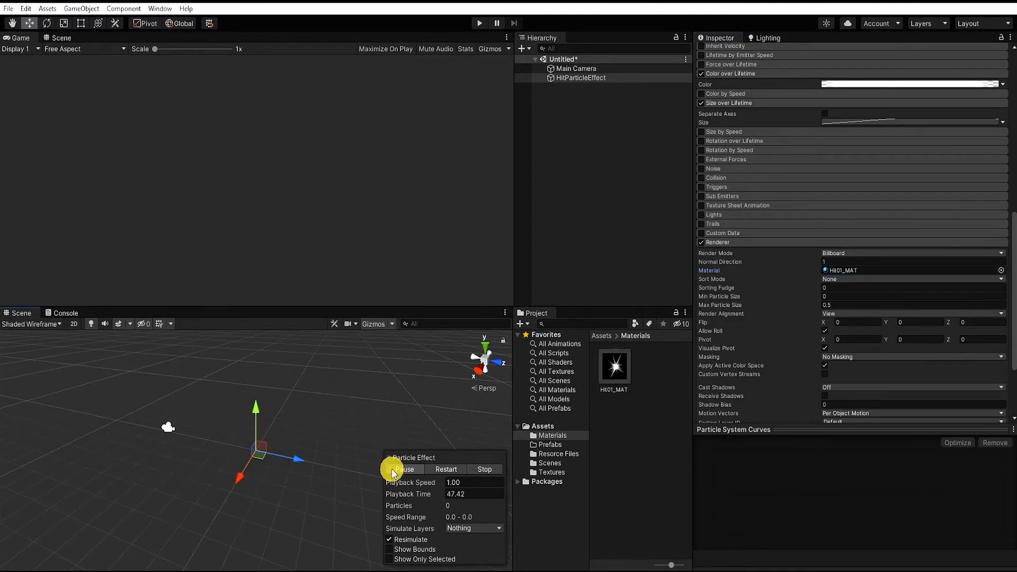
click(392, 469)
drag(398, 494, 407, 500)
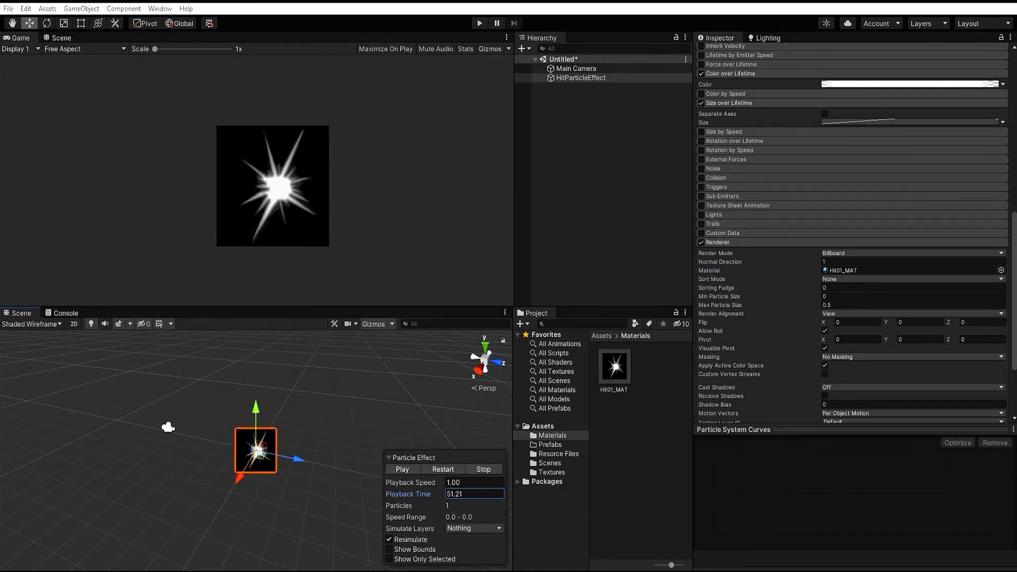
Set the Hit01_MAT material's rendering mode to Additive
click(618, 367)
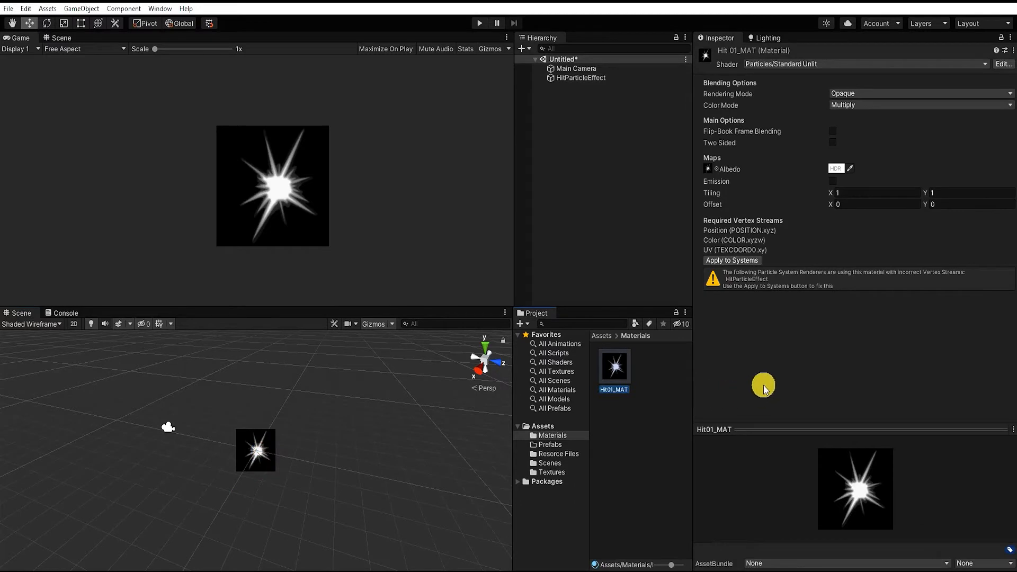
click(879, 95)
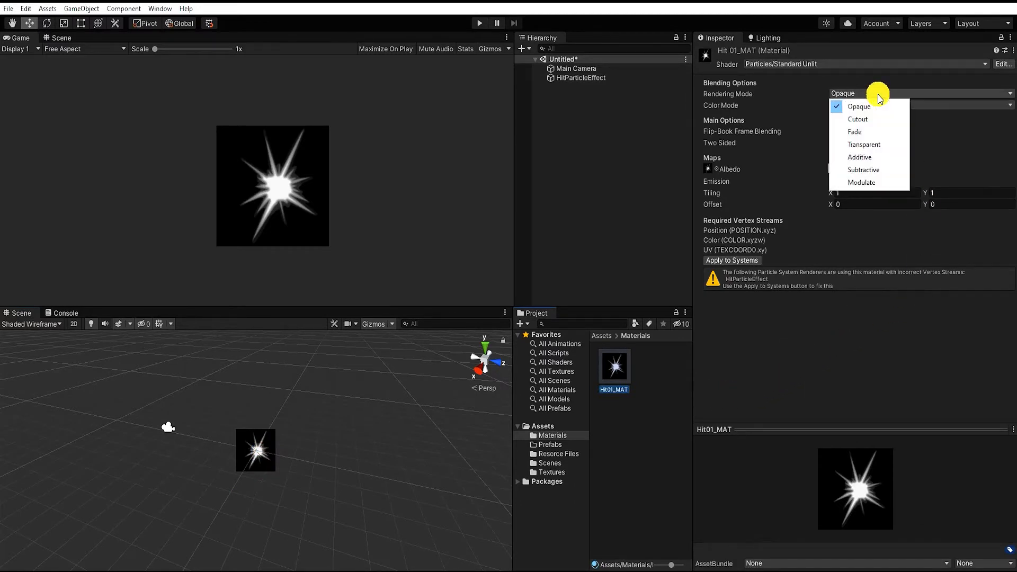
click(882, 157)
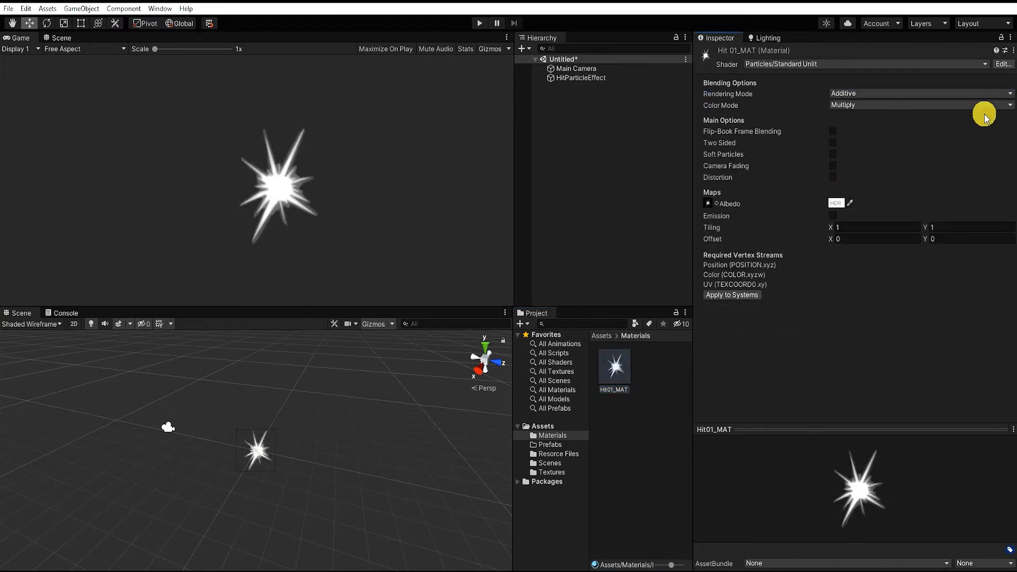
Try the Overlay and Color color modes on Hit01_MAT and return to Multiply
click(957, 106)
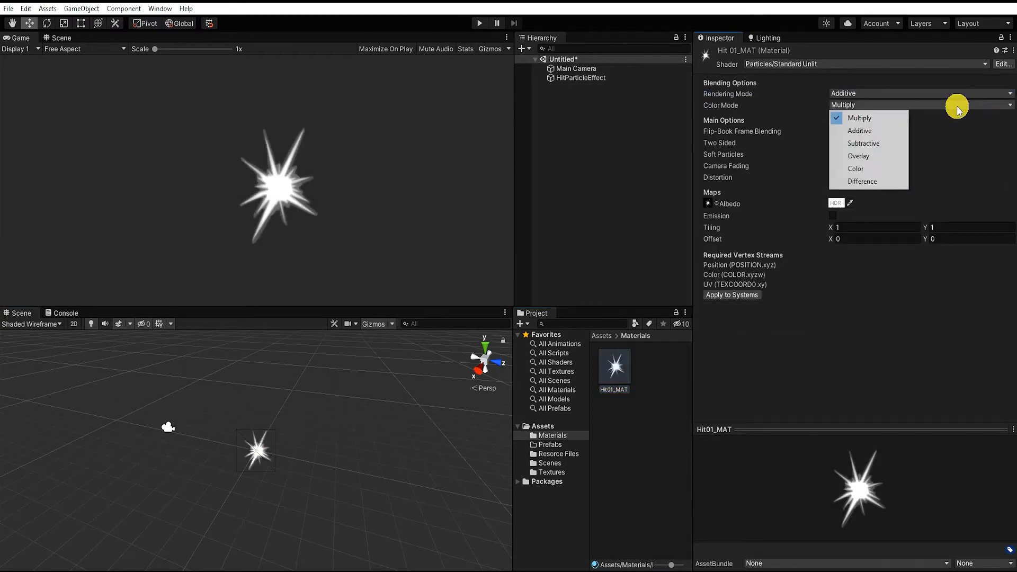
click(881, 158)
click(884, 102)
click(874, 168)
click(882, 106)
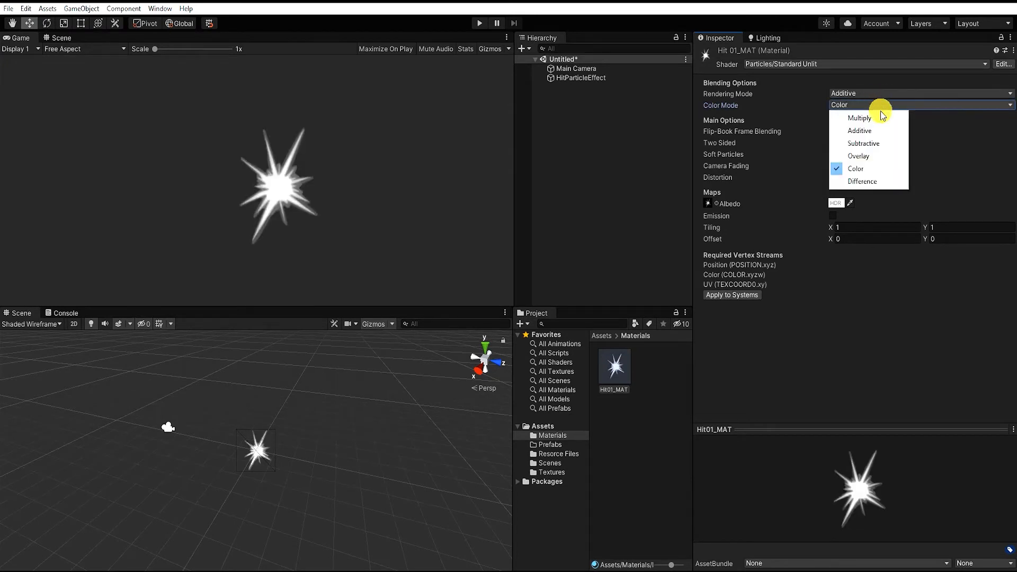
click(882, 118)
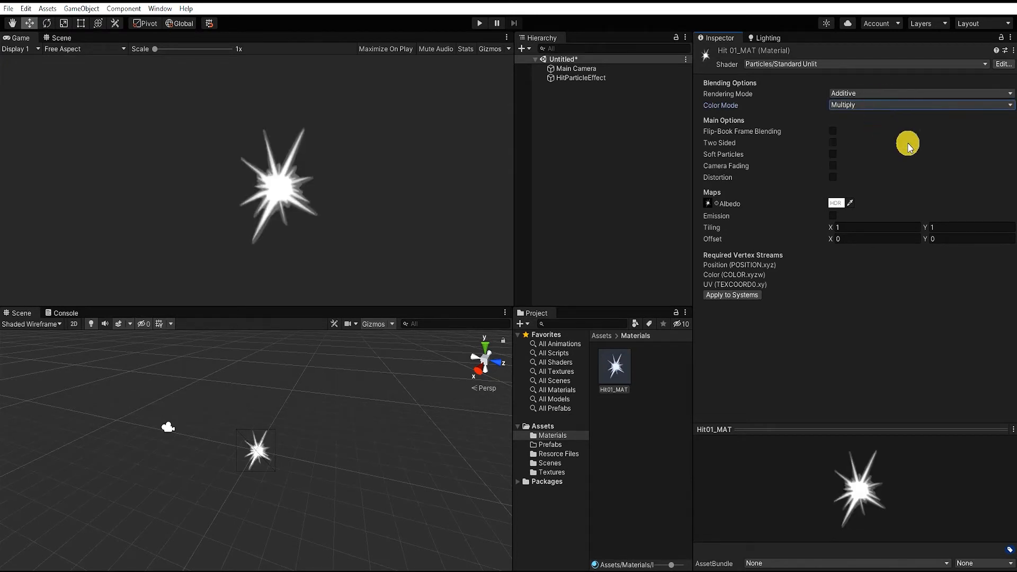
Enable Emission on Hit01_MAT and assign the Hit_Sprite01_Wht starburst texture as its emission color map
click(833, 217)
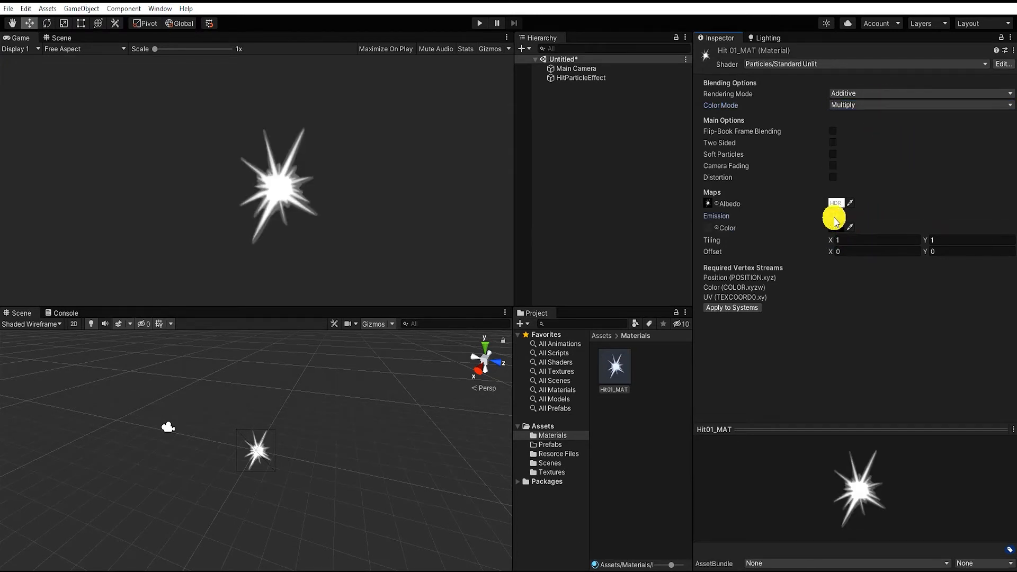
click(720, 229)
click(790, 265)
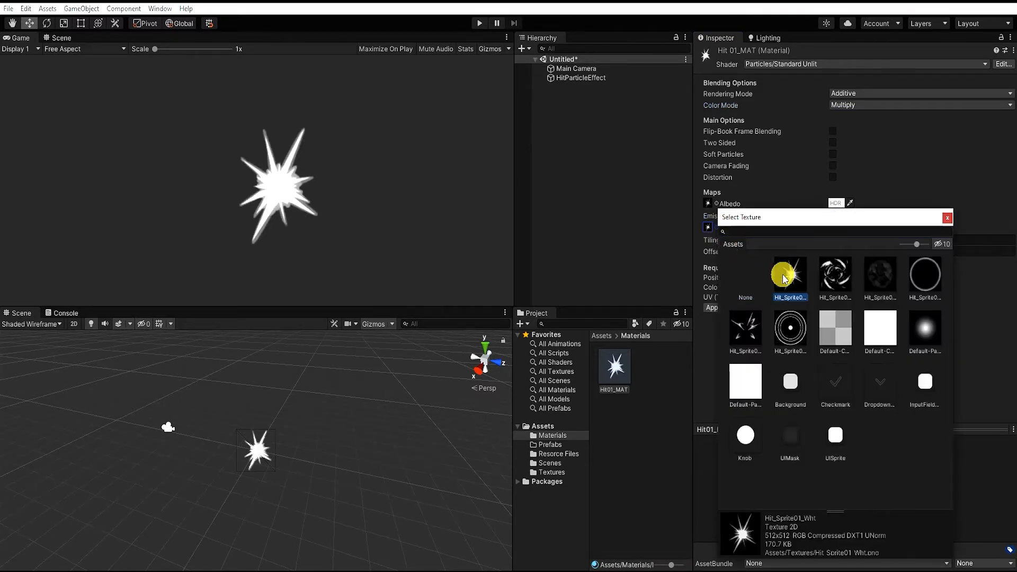
click(946, 219)
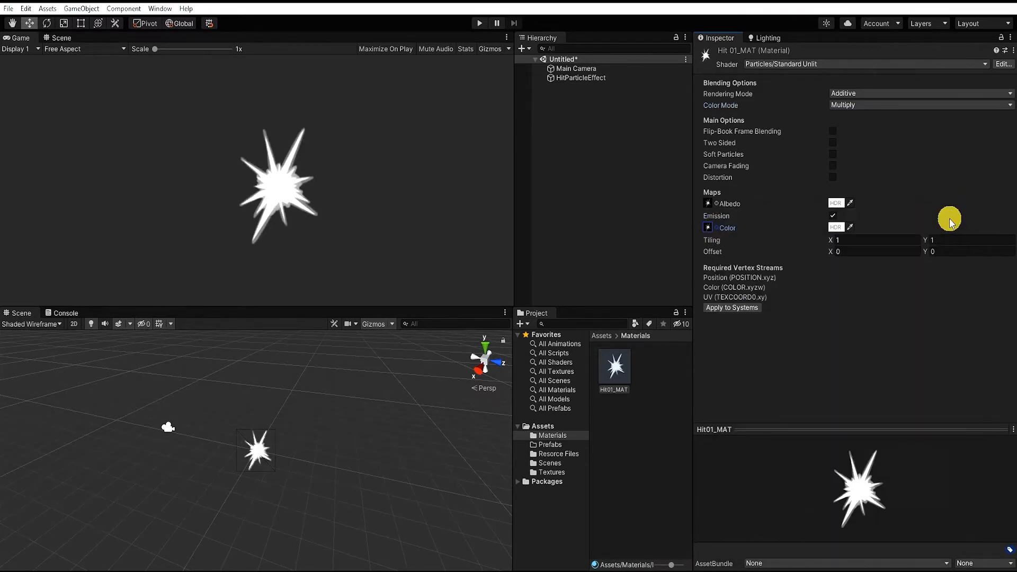
Set HitParticleEffect's start color to red (FF0000) with an alpha of 186
click(593, 85)
click(590, 77)
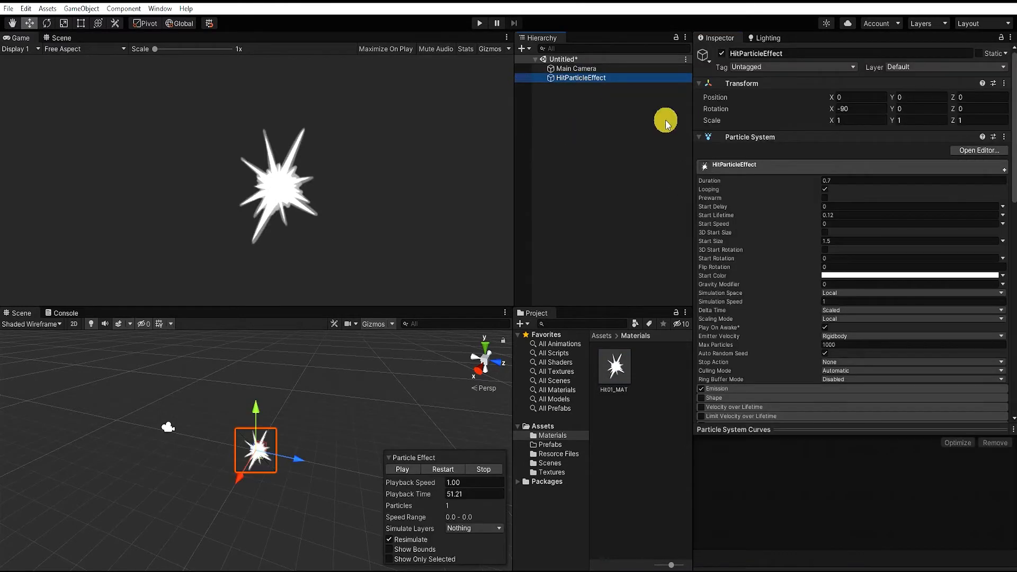
click(845, 275)
drag(925, 347, 951, 319)
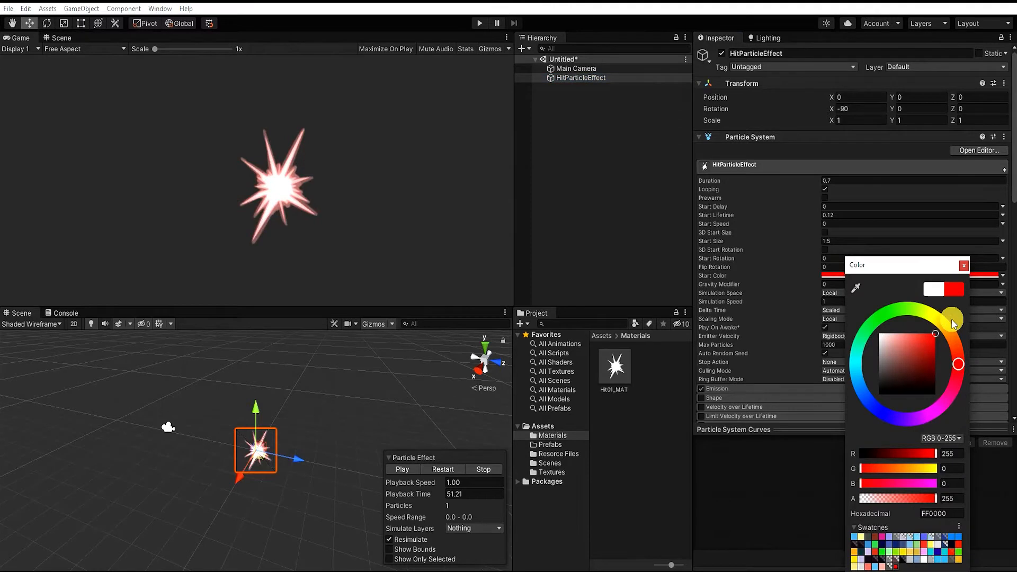
drag(930, 499, 918, 495)
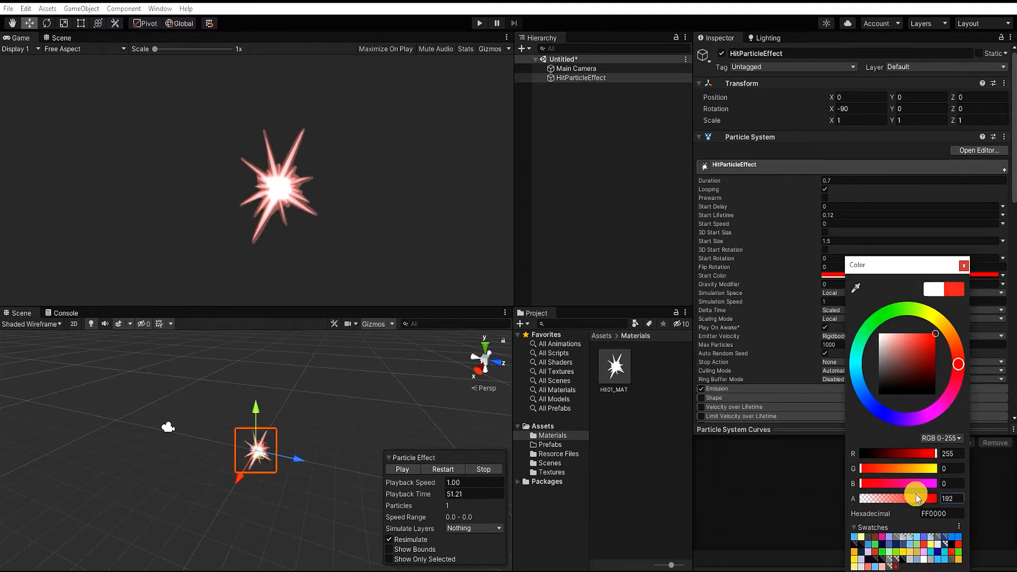
click(962, 266)
Try an HDR intensity of -1 on Hit01_MAT's map colors and raise it back
click(615, 365)
click(836, 203)
click(877, 479)
click(920, 480)
click(956, 218)
click(836, 204)
click(878, 476)
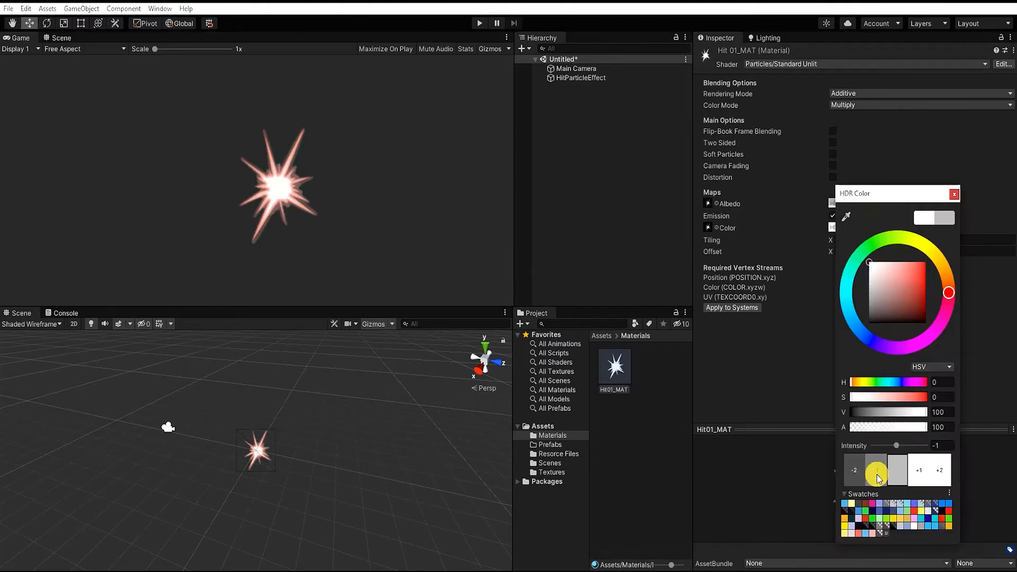
click(925, 479)
click(954, 194)
Set Hit01_MAT's color mode to Overlay and lower its emission color's intensity to -2
click(911, 105)
click(860, 155)
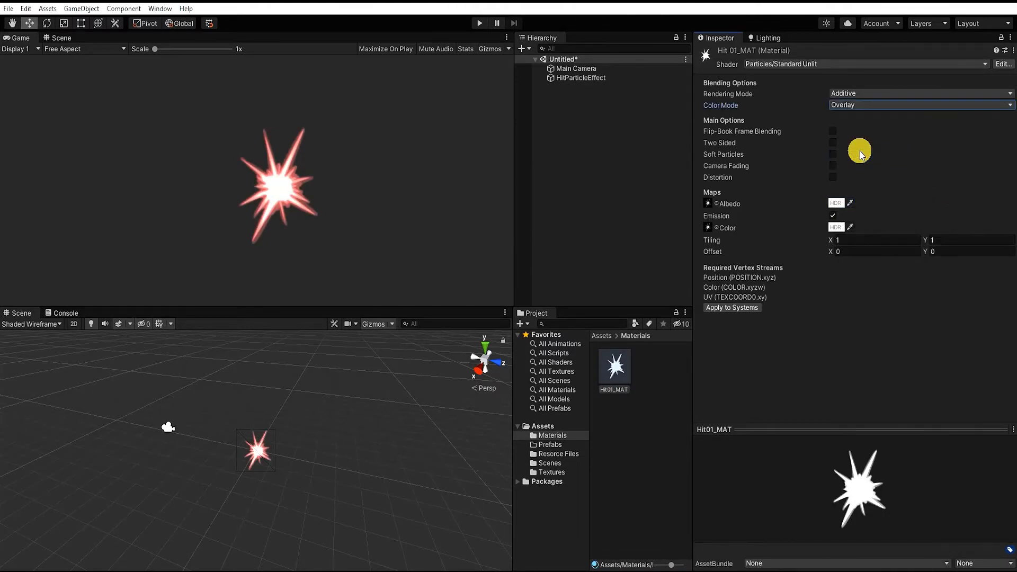
click(836, 227)
click(872, 480)
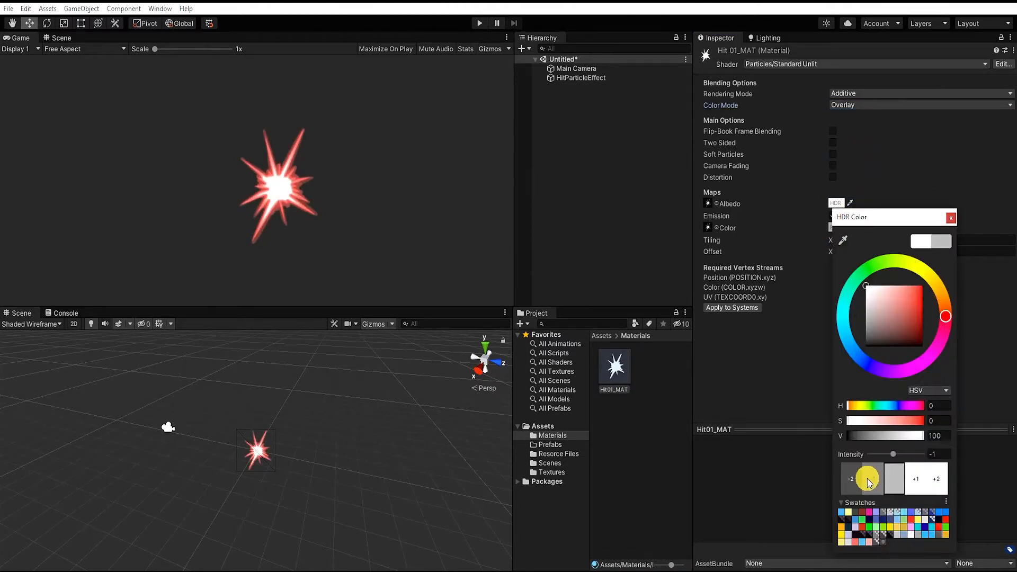
click(873, 484)
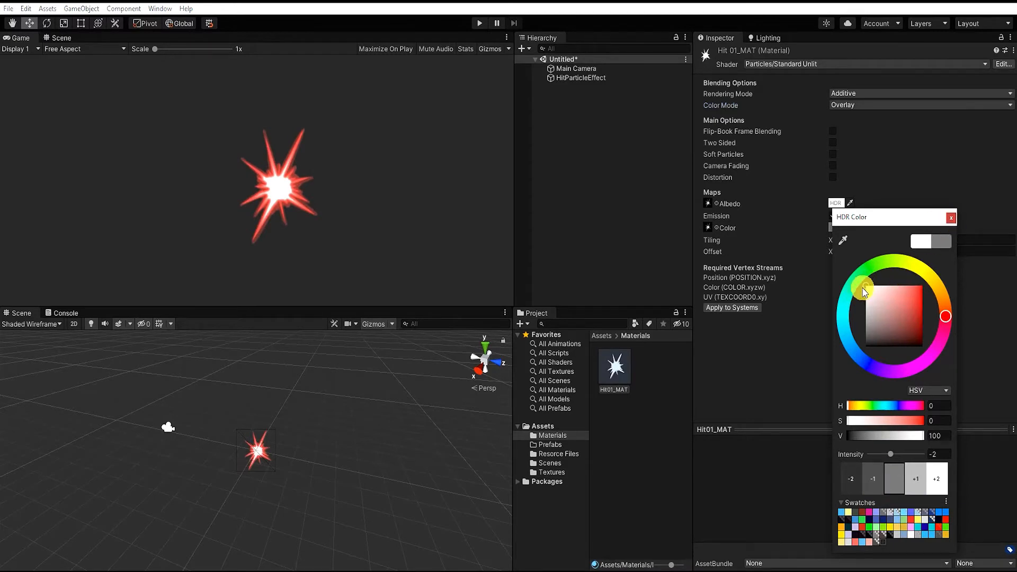
mouse_move(862, 300)
mouse_down()
mouse_move(849, 336)
mouse_move(843, 303)
mouse_up()
click(952, 217)
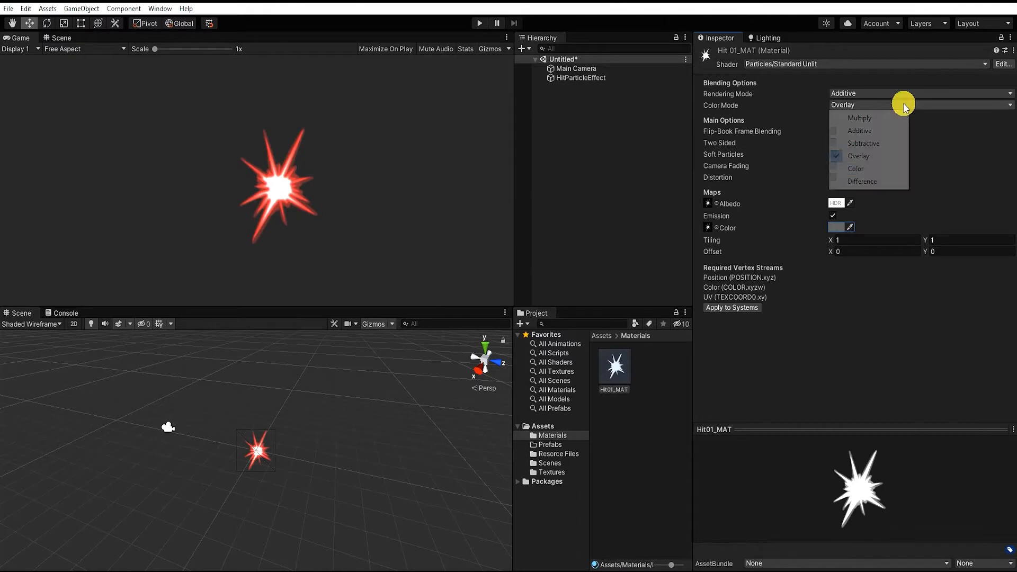
Compare the Color and Multiply color modes on Hit01_MAT with Overlay, ending on Overlay
click(904, 104)
click(874, 171)
click(886, 105)
click(882, 157)
click(877, 107)
click(874, 119)
click(879, 105)
click(873, 156)
Change HitParticleEffect's start color to orange (FF8C00), with an alpha of 186
click(591, 78)
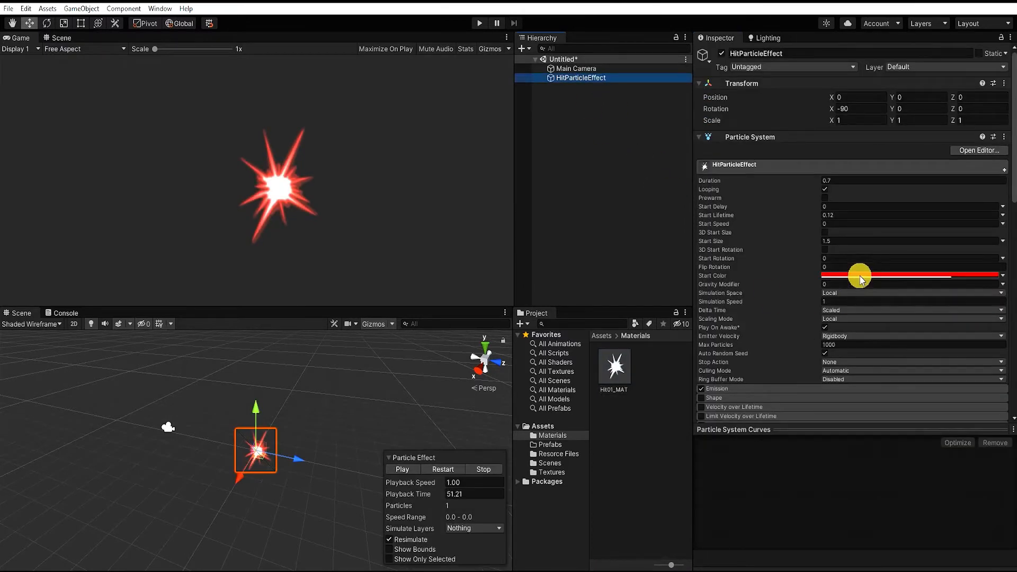
click(860, 276)
drag(973, 331, 967, 314)
click(910, 546)
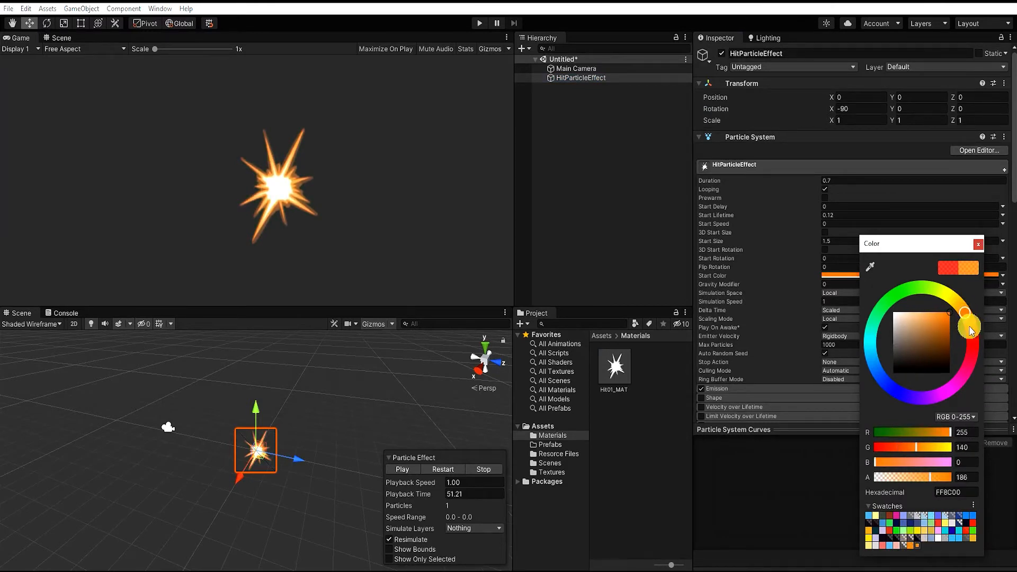
click(978, 238)
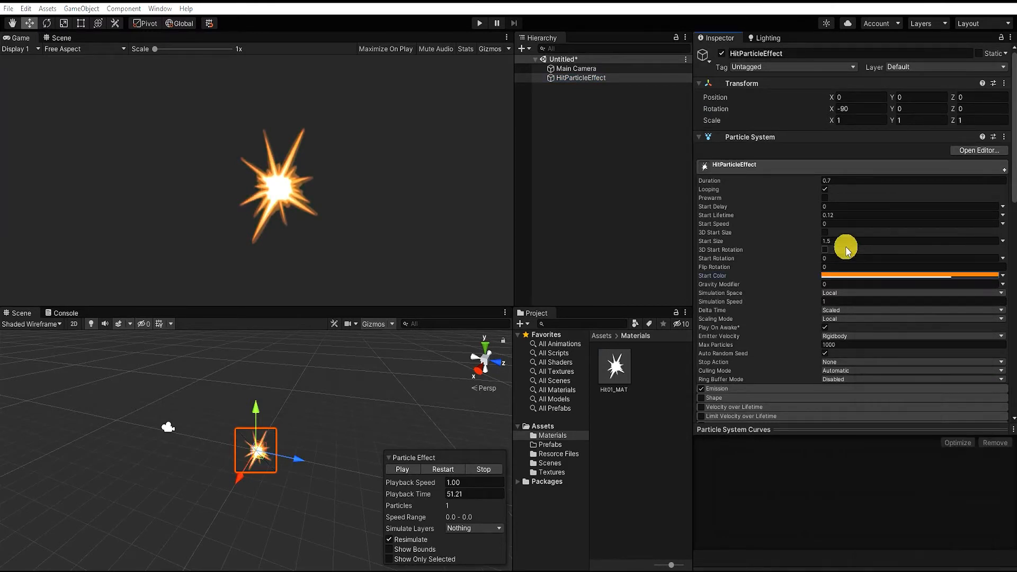
Turn off Looping on HitParticleEffect and make its start rotation random between the constants 0 and 180
click(825, 189)
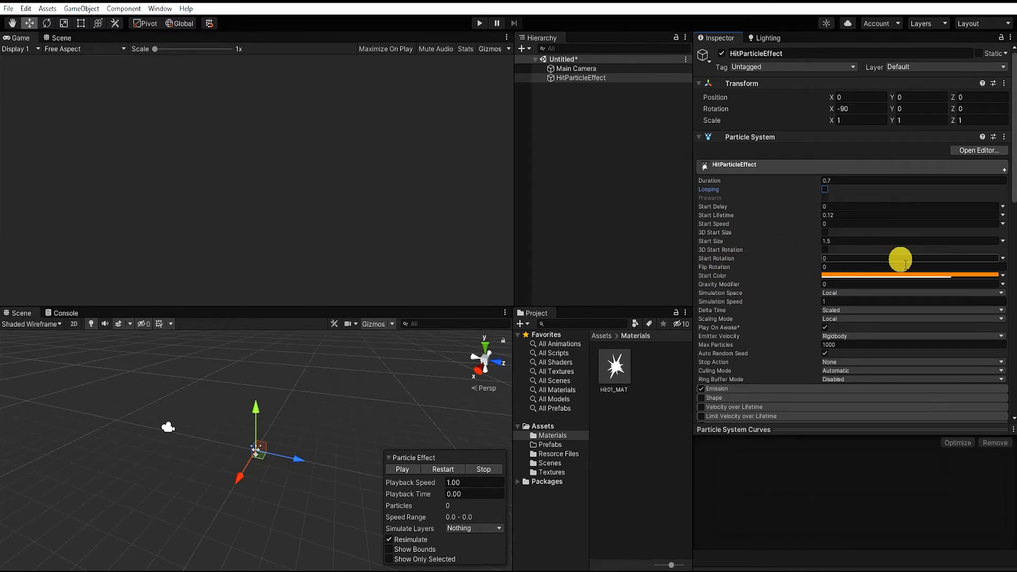
click(1003, 260)
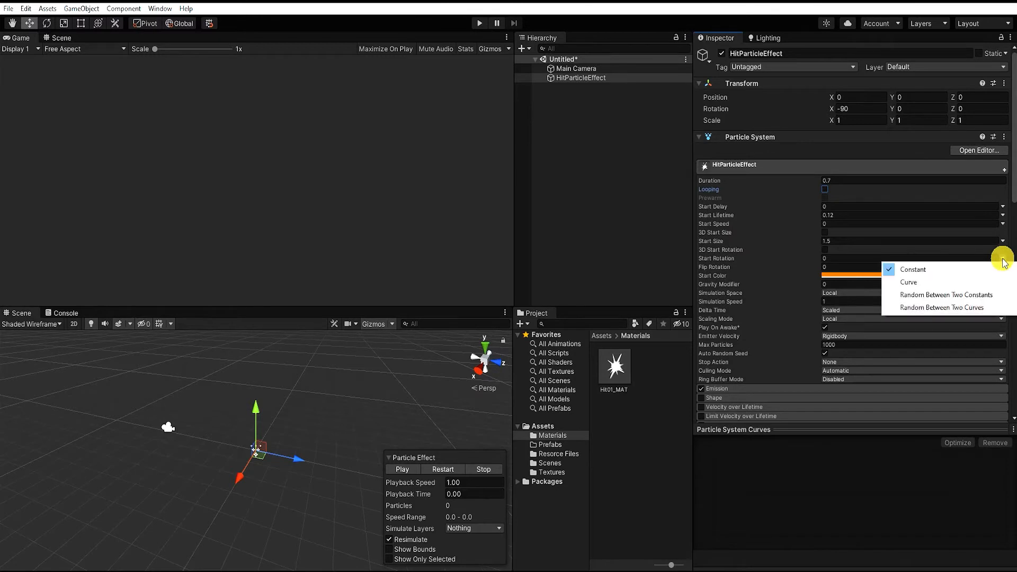
click(975, 300)
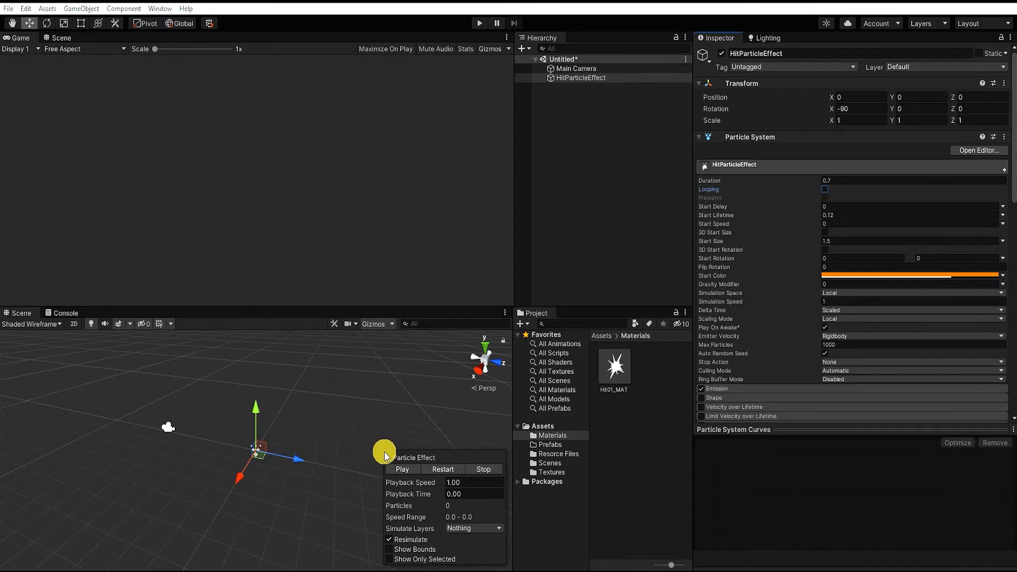
drag(411, 492, 418, 496)
click(953, 258)
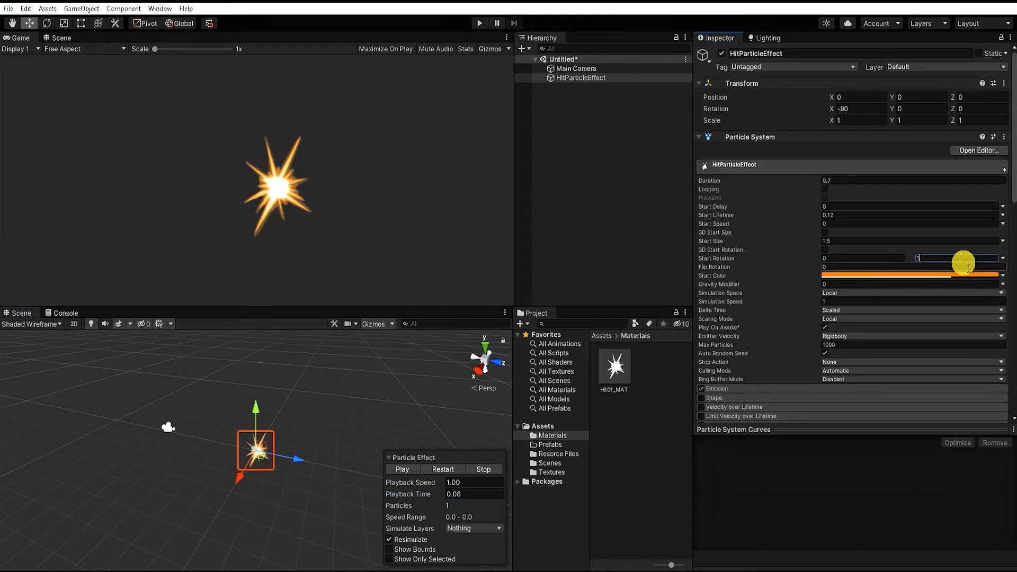
text(180)
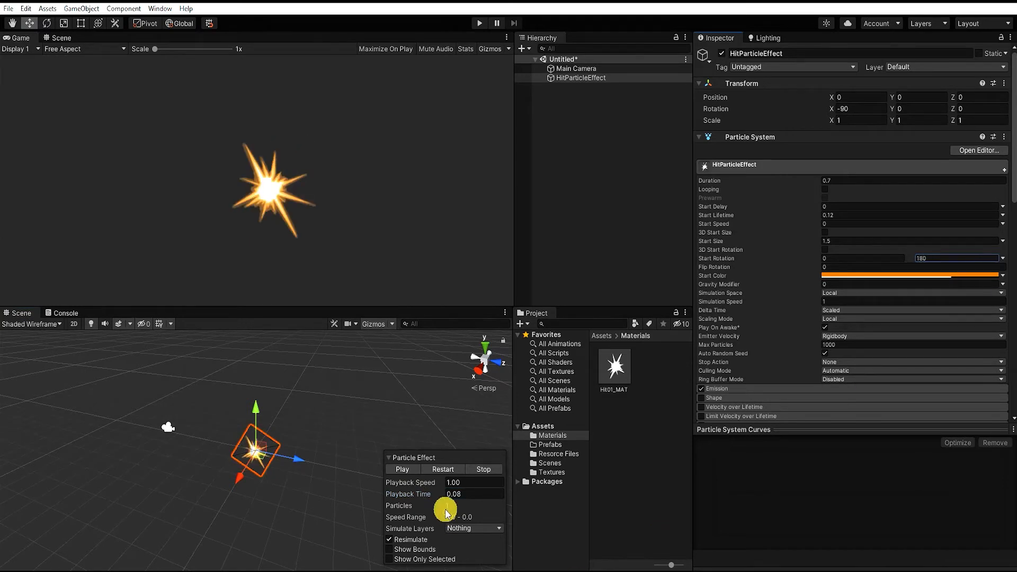
Replay the particle effect and scrub the playback time to 0.07 to check the random rotation
click(403, 470)
click(403, 470)
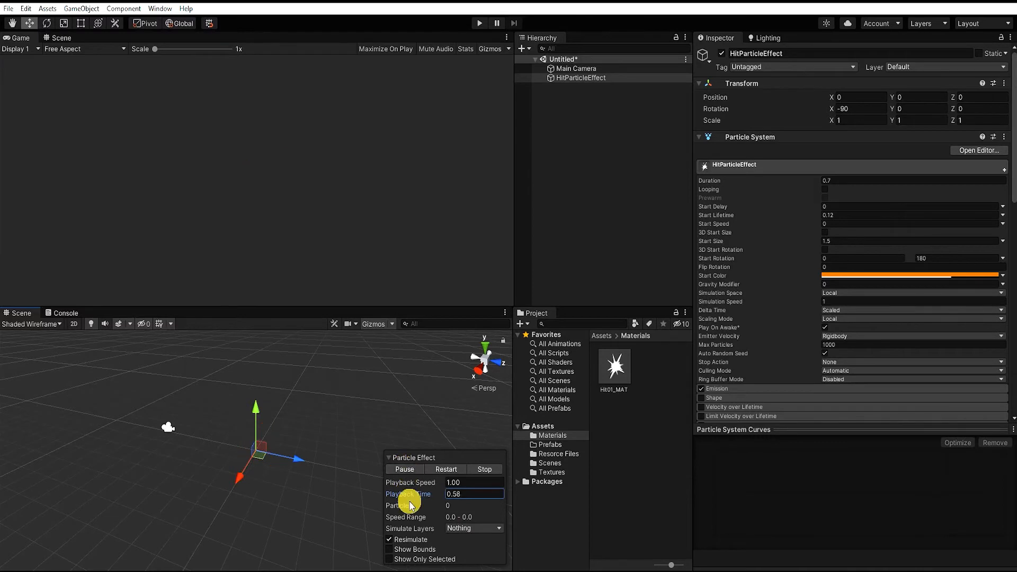
drag(407, 498, 425, 498)
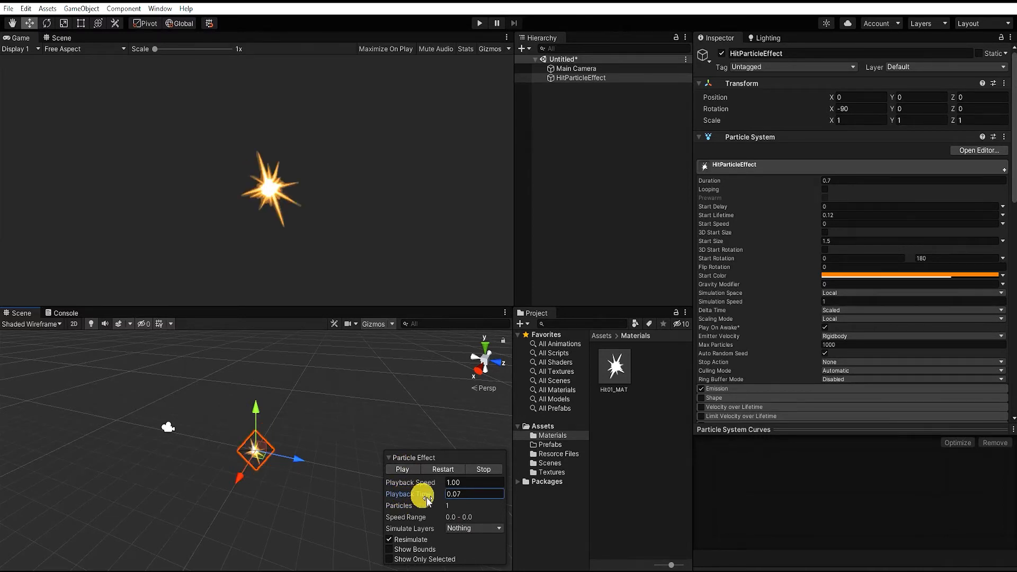
Replay HitParticleEffect twice to compare its random start rotations
click(431, 469)
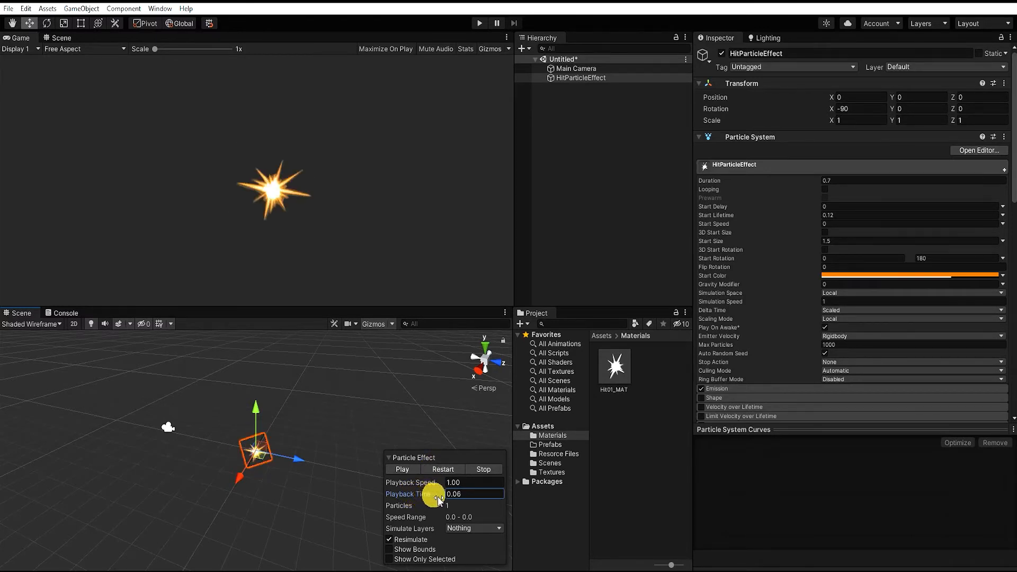
click(432, 470)
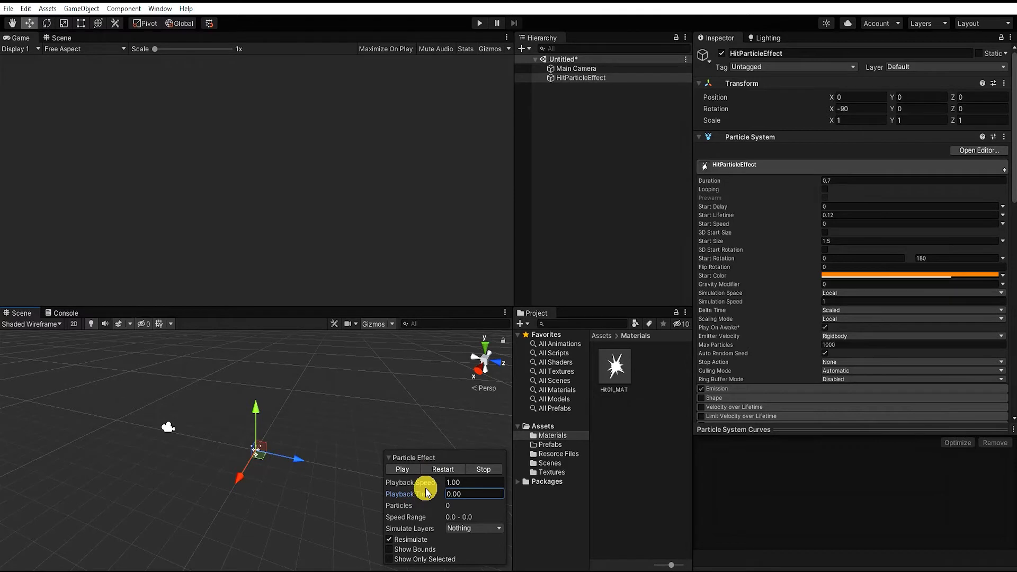
click(599, 157)
Duplicate HitParticleEffect and make the copy a child of the original
click(567, 77)
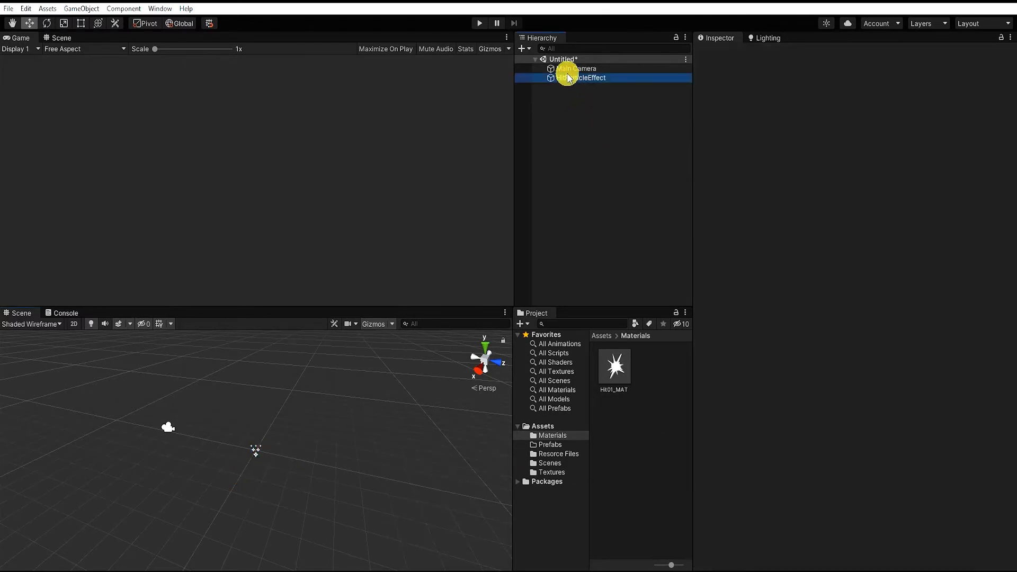
key(ctrl+d)
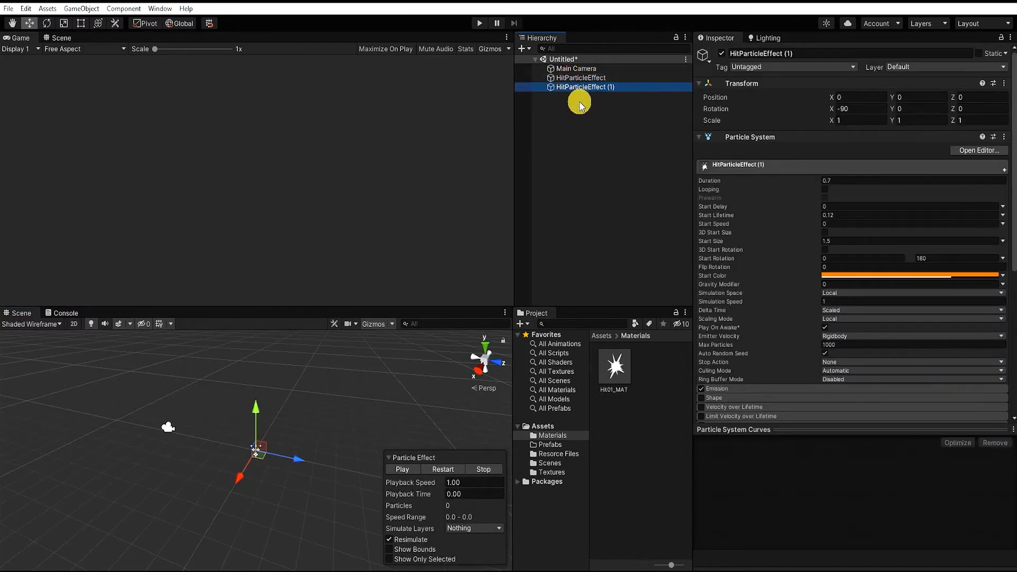
drag(567, 88, 603, 79)
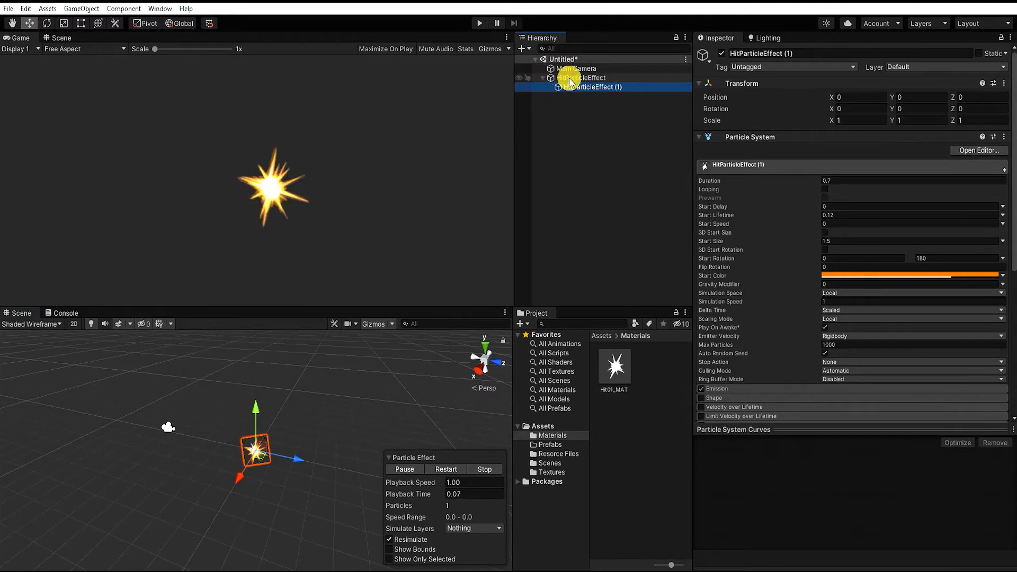
Rename the child particle system to HitEffect_02
click(587, 91)
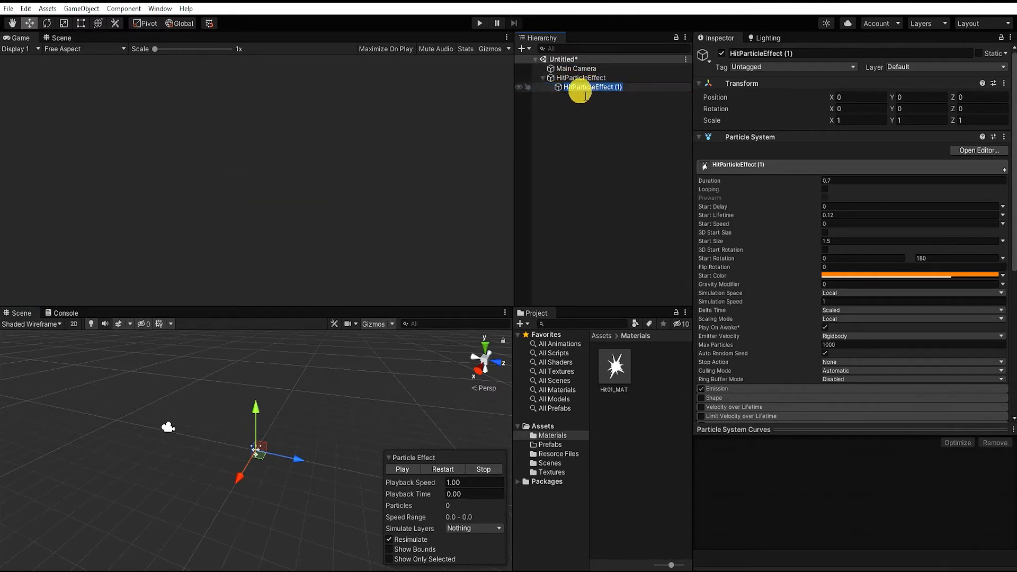
click(595, 87)
key(BackSpace)
key(BackSpace)
key(BackSpace)
key(BackSpace)
key(BackSpace)
key(BackSpace)
key(BackSpace)
key(BackSpace)
key(BackSpace)
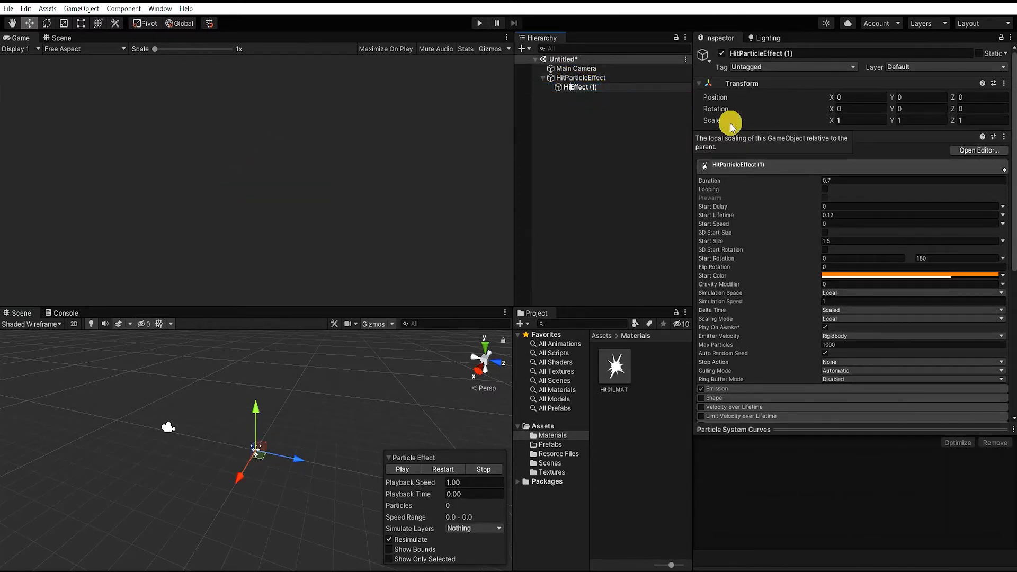
text(t)
click(625, 87)
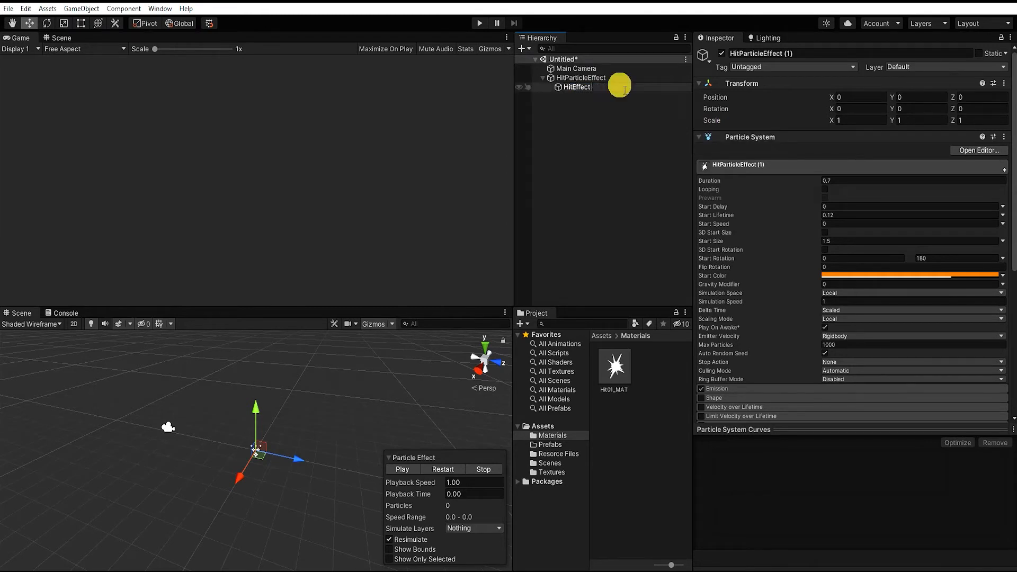
key(Return)
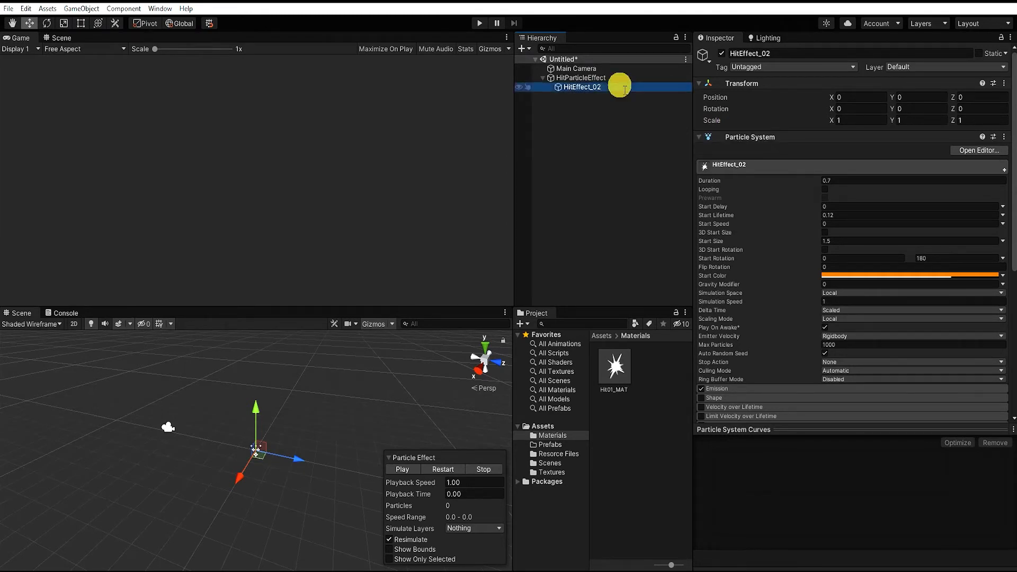
Duplicate the Hit01_MAT material and rename the copy Hit02_MAT
click(642, 438)
click(613, 377)
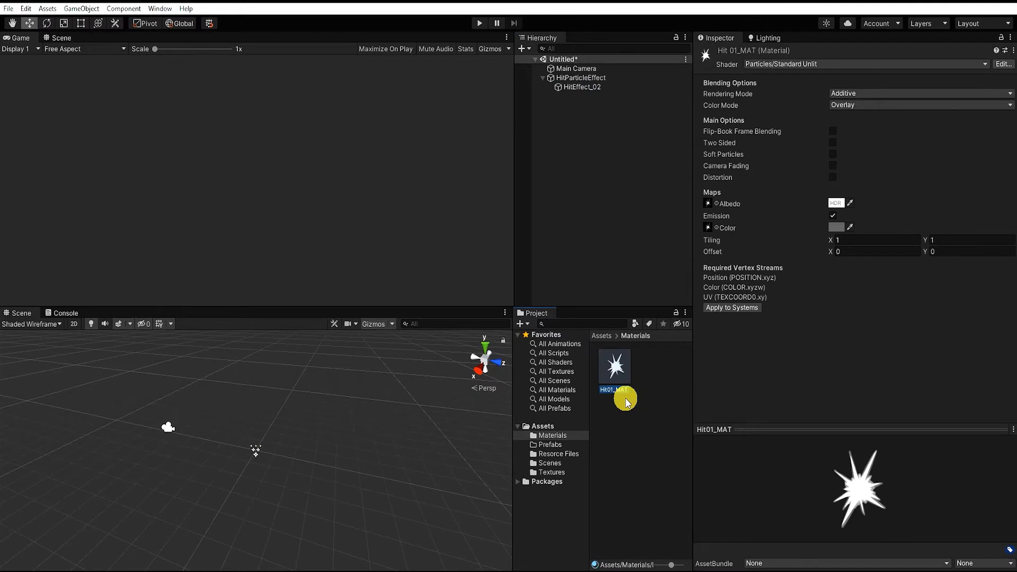
key(ctrl+d)
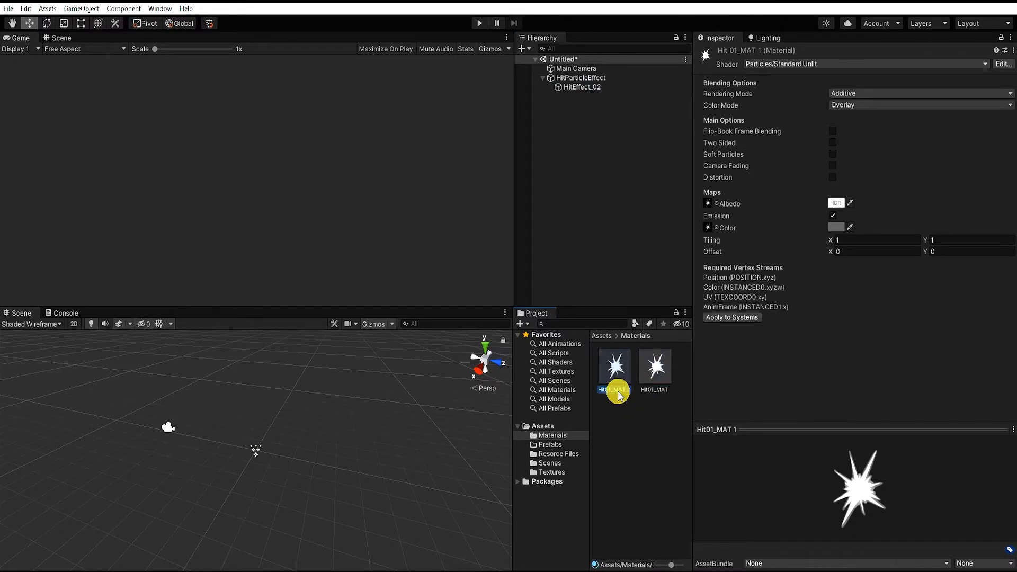
click(614, 390)
click(605, 390)
key(Return)
Assign the Hit_Sprite02_Wht texture to both the albedo and emission maps of Hit02_MAT
click(716, 204)
click(834, 268)
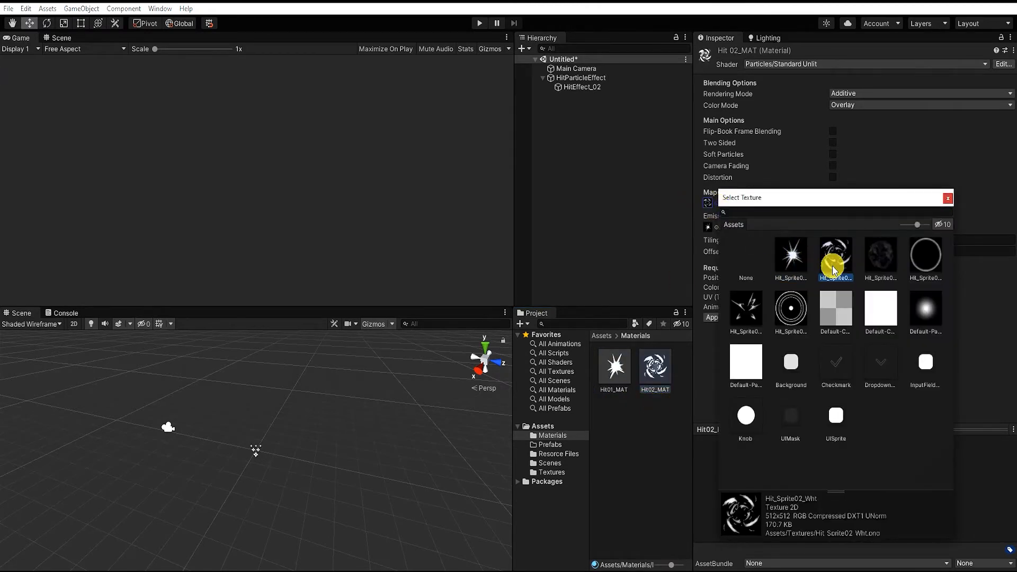
click(948, 198)
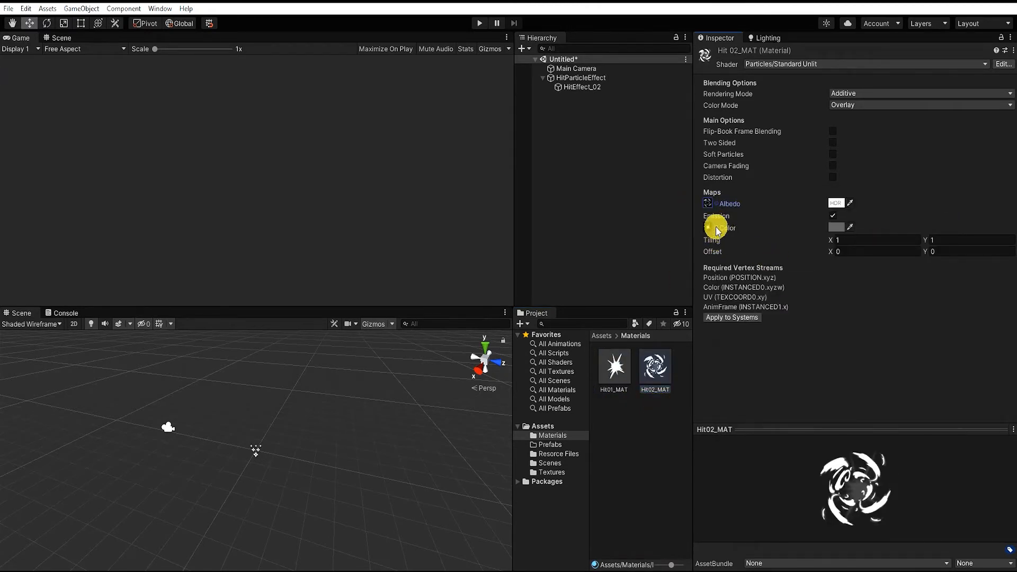
click(716, 229)
click(836, 272)
click(946, 218)
Play HitParticleEffect together with its child and scrub the playback time to 0.09
click(601, 87)
click(577, 78)
click(409, 472)
click(459, 494)
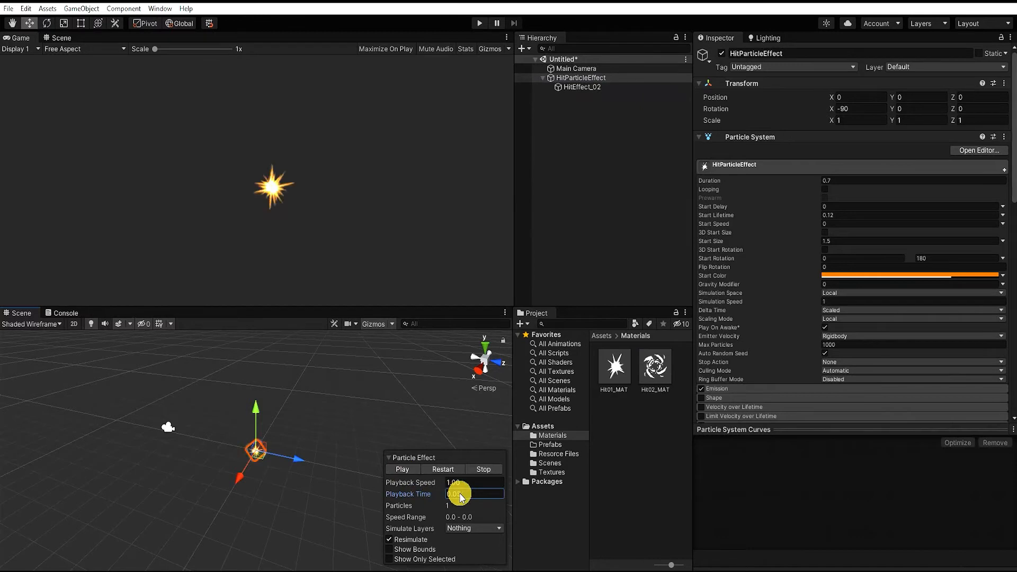
Assign Hit02_MAT as the renderer material of HitEffect_02
click(582, 87)
scroll(803, 297, down, 8)
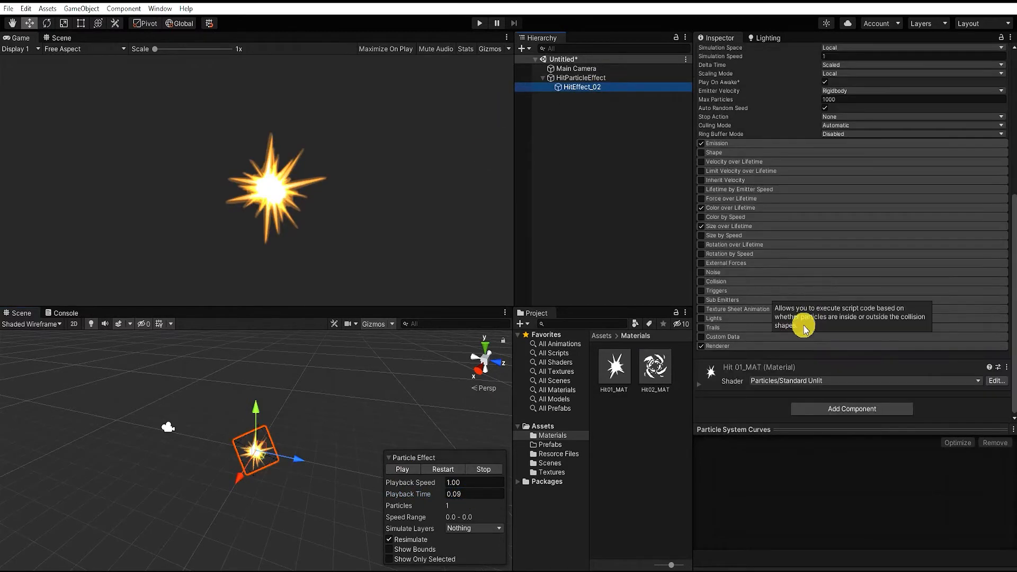
click(808, 346)
scroll(825, 306, down, 5)
drag(655, 366, 858, 169)
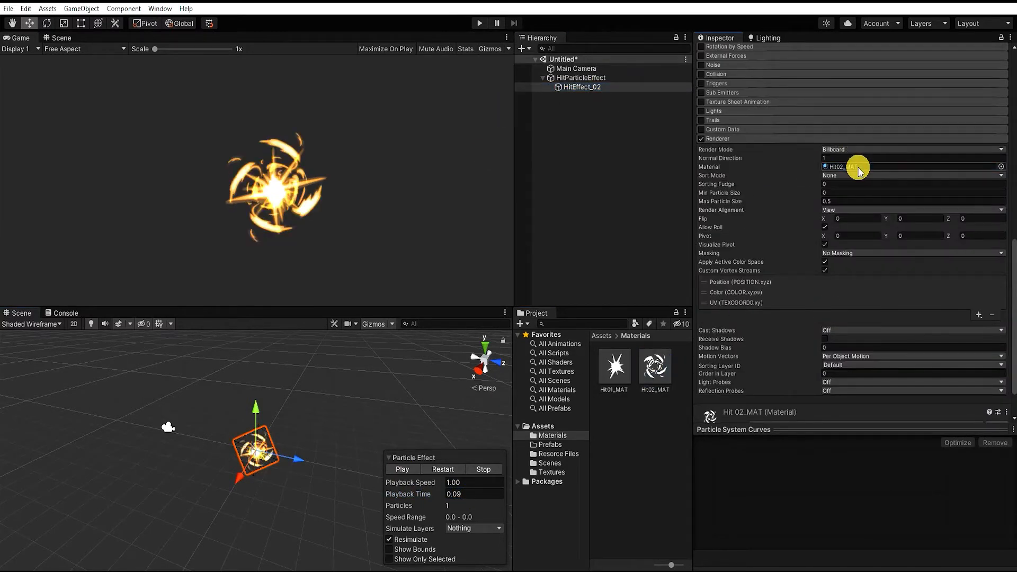
Set the Max Particle Size of HitEffect_02 and HitParticleEffect to 2.2, and preview the effect at playback time 0.11
click(840, 202)
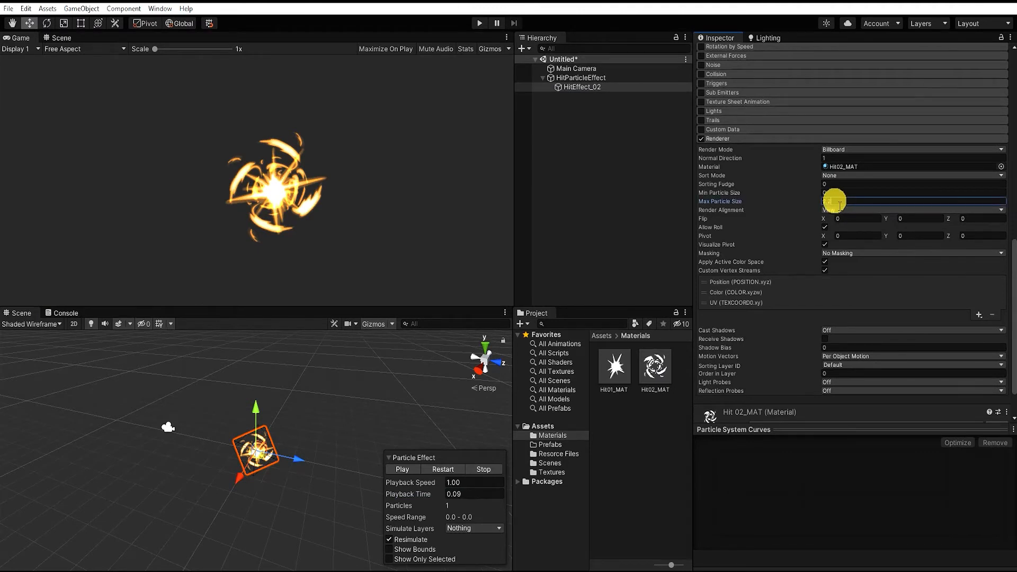
click(583, 79)
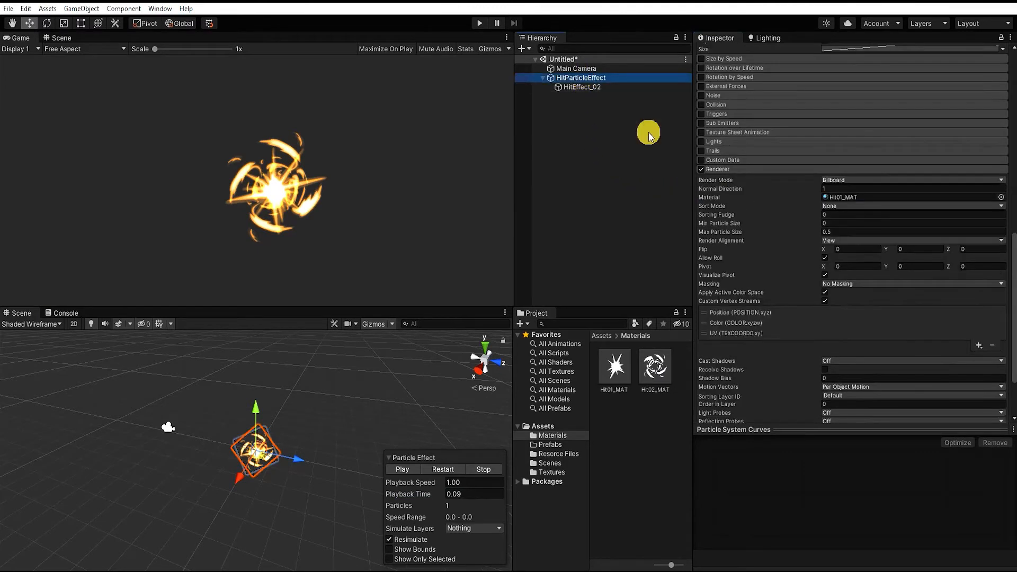
click(834, 231)
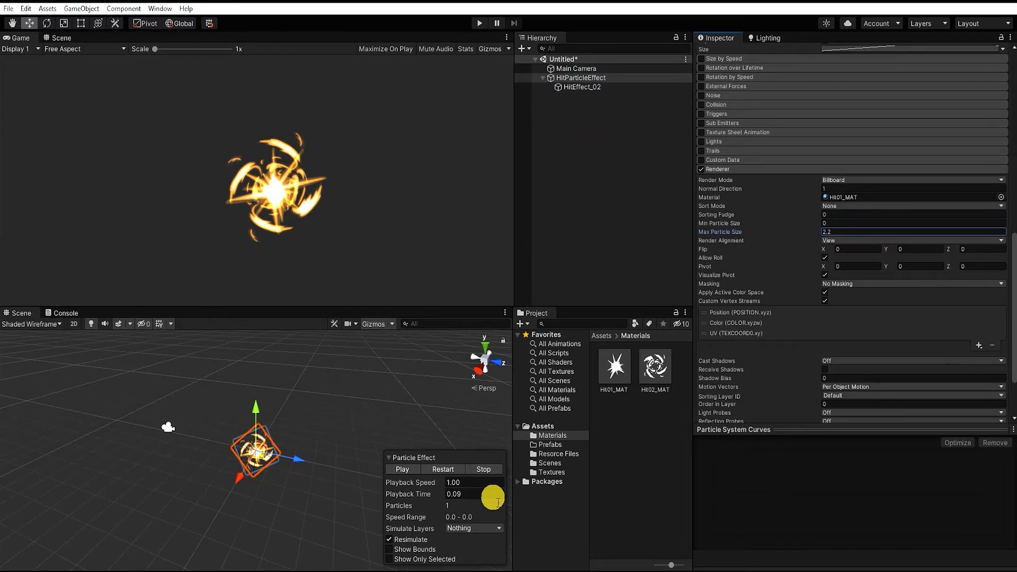
click(443, 470)
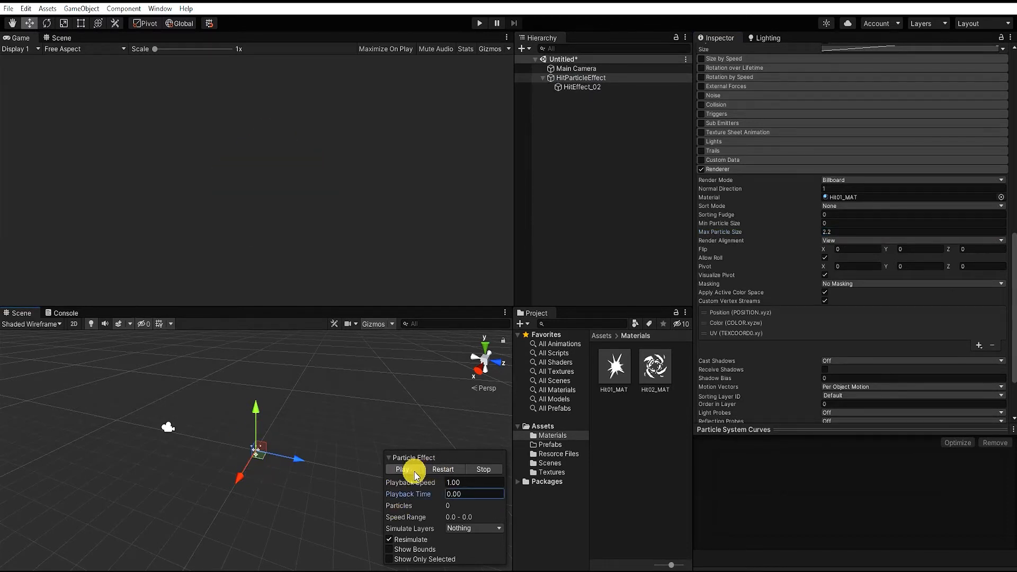
drag(426, 499, 453, 495)
Set HitEffect_02's start size to 2 and the upper limit of its random start rotation to 600
click(582, 87)
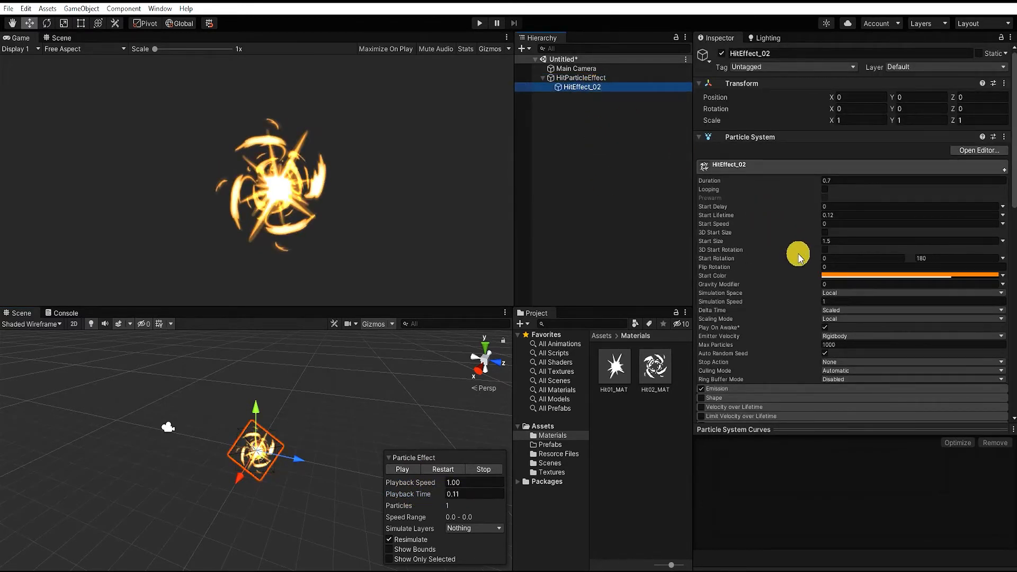
click(843, 241)
click(829, 241)
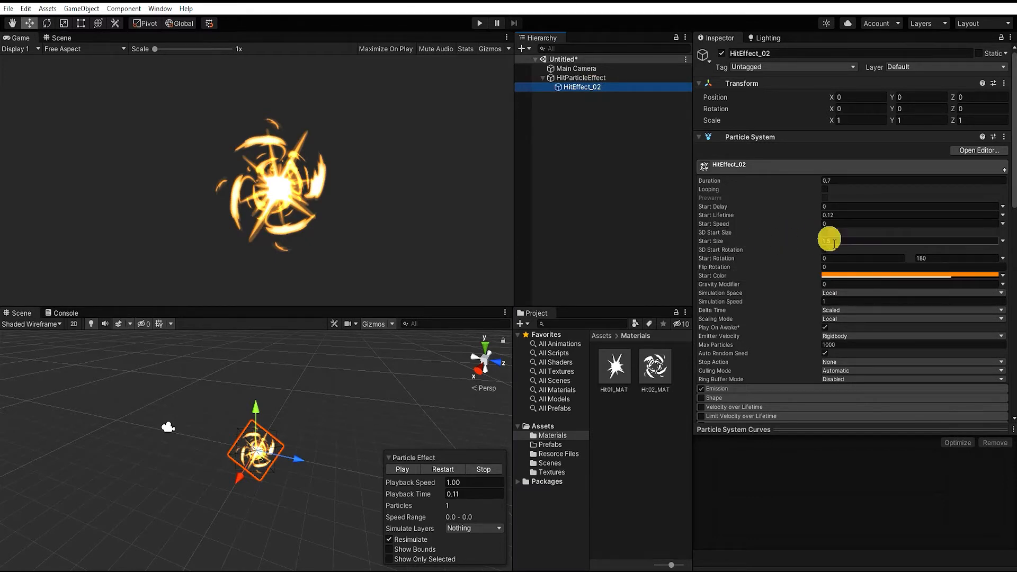
text(2)
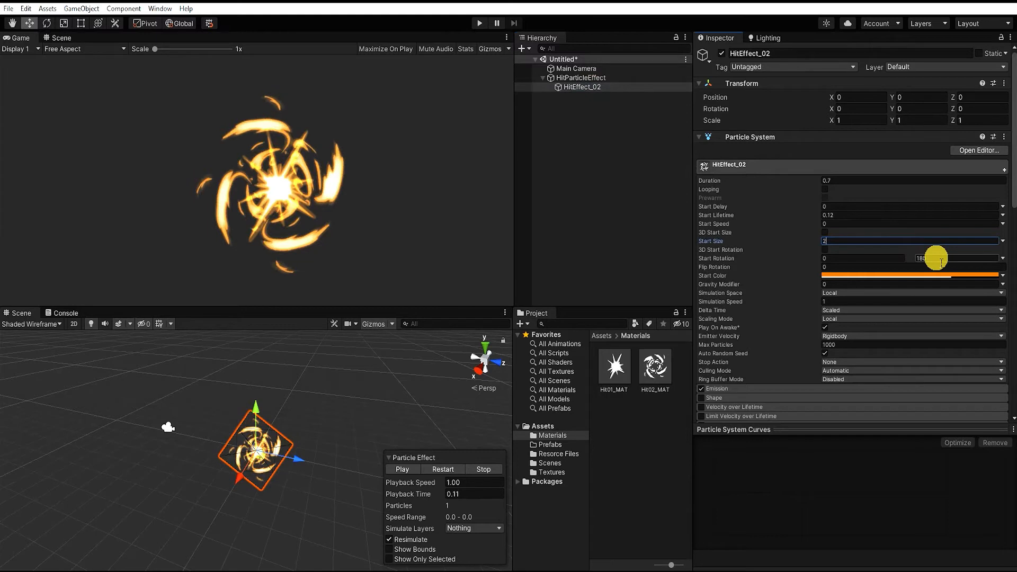
click(946, 259)
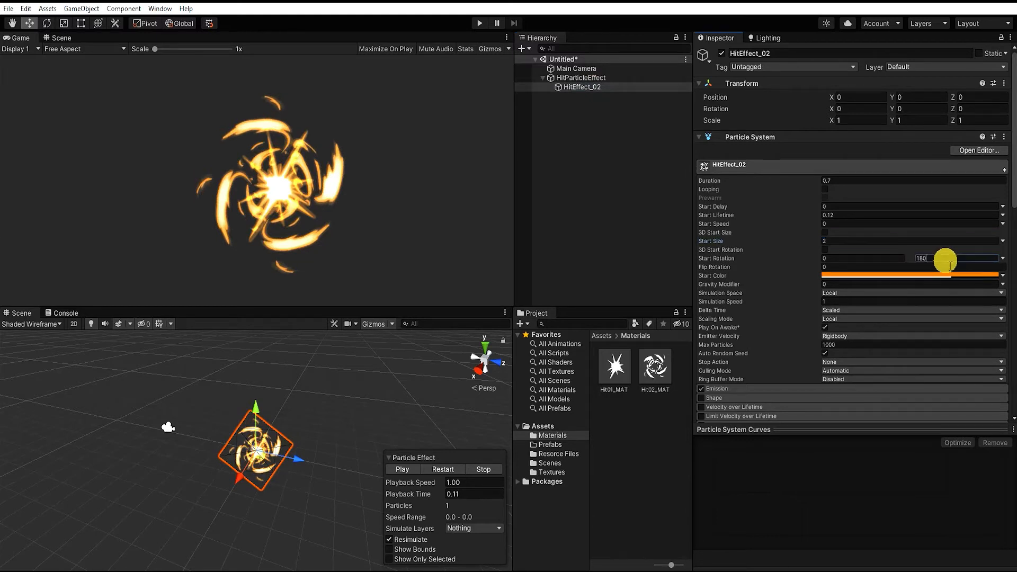
text(600)
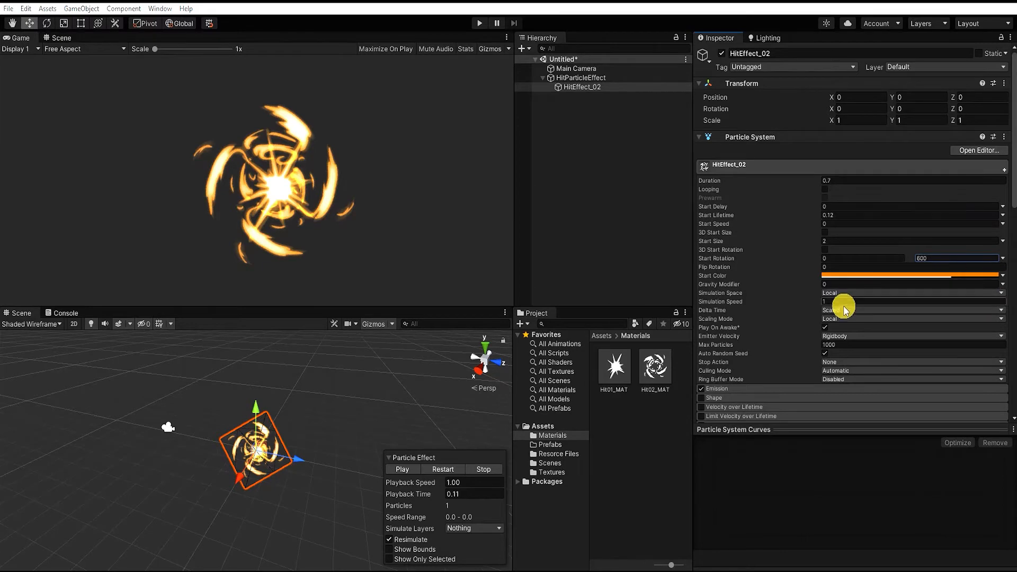
Enable Rotation over Lifetime on HitEffect_02 with an angular velocity of 600, and preview it at playback time 0.08
scroll(841, 308, down, 3)
scroll(844, 308, down, 3)
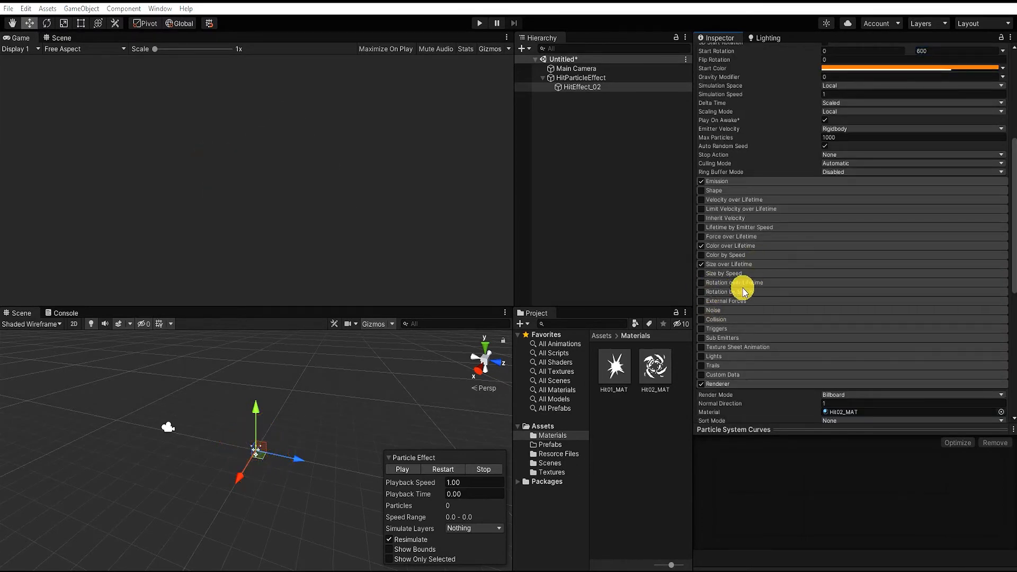
click(710, 283)
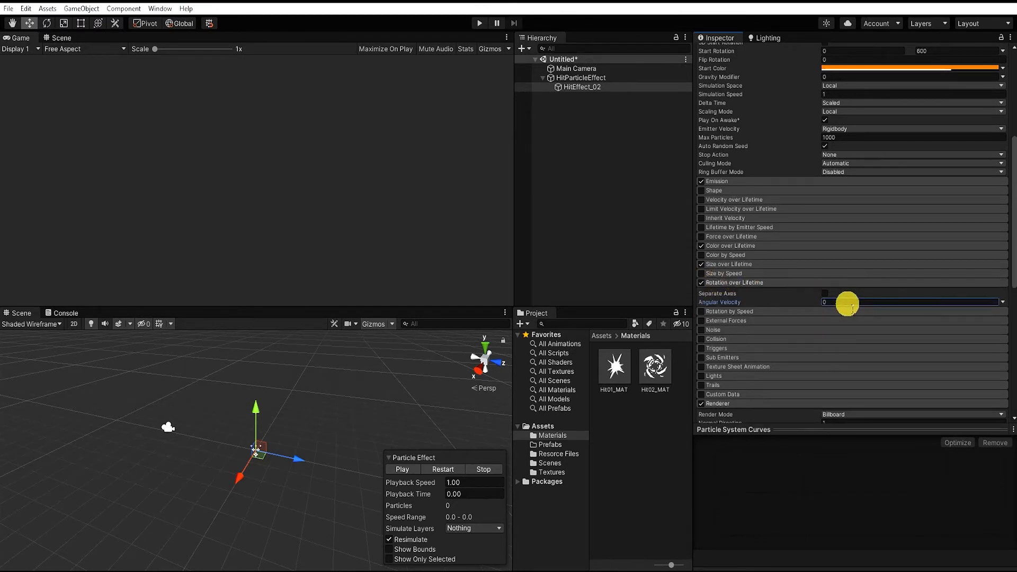
click(848, 304)
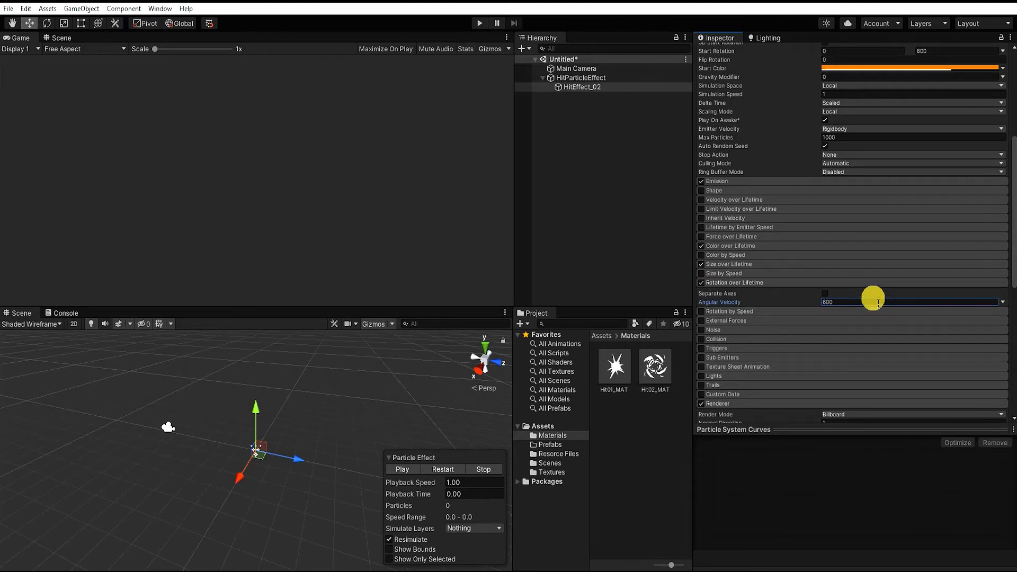
drag(391, 493, 425, 476)
Reshape HitEffect_02's Size over Lifetime curve to start at about 0.3 and rise smoothly, and scrub the playback to check it
click(831, 264)
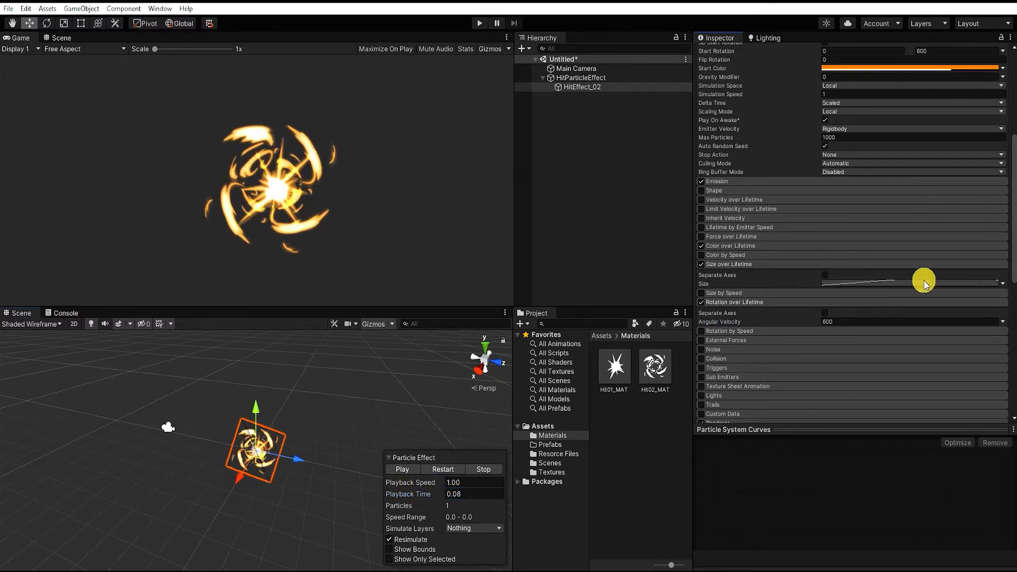
click(924, 283)
drag(704, 534, 740, 522)
click(1005, 451)
mouse_move(401, 493)
mouse_down()
mouse_move(418, 497)
mouse_move(402, 496)
mouse_up()
Adjust the opaque keys of HitEffect_02's Color over Lifetime gradient, placing the first at 11.2%, and preview the fade at playback time 0.11
click(848, 246)
click(897, 256)
click(648, 197)
mouse_move(415, 491)
mouse_down()
mouse_move(404, 489)
mouse_move(428, 489)
mouse_up()
click(927, 258)
drag(771, 197, 765, 200)
drag(649, 197, 637, 198)
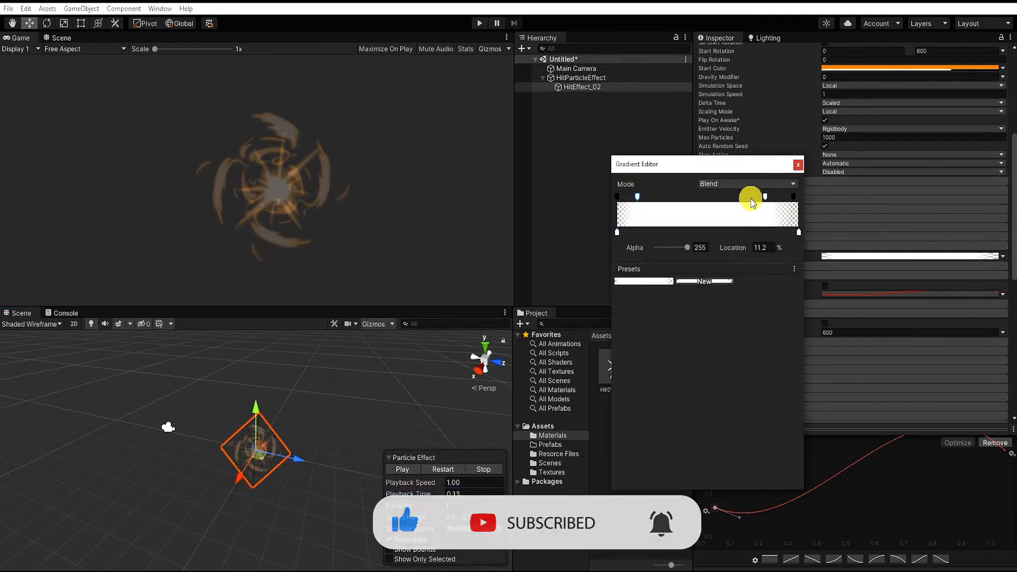
click(798, 165)
click(413, 493)
mouse_move(414, 493)
mouse_down()
mouse_move(374, 484)
mouse_move(416, 486)
mouse_move(405, 492)
mouse_up()
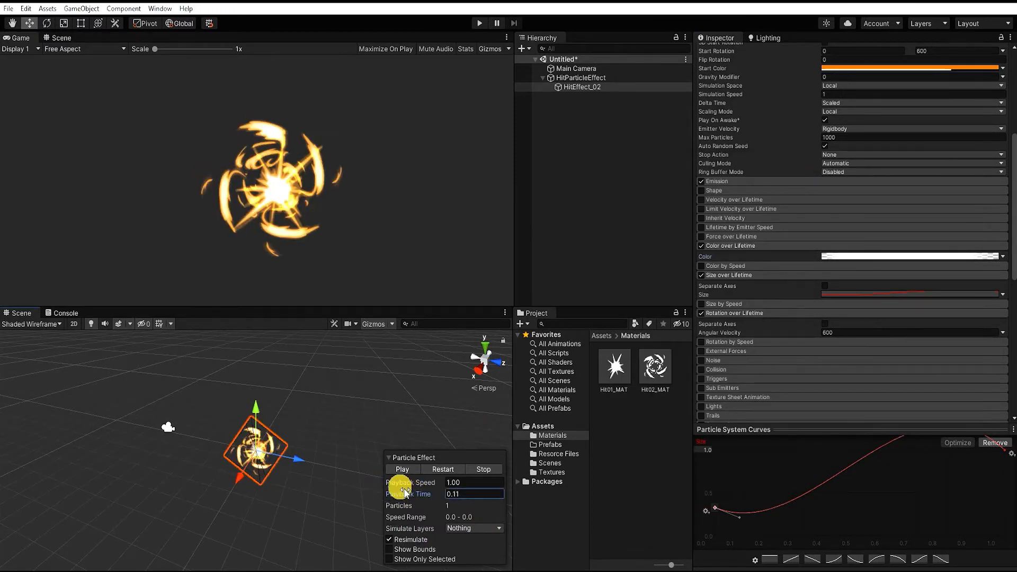
Try lower alpha values for HitEffect_02's start color, settle on about 210, and play the effect
click(869, 68)
mouse_move(972, 291)
mouse_down()
mouse_move(945, 292)
mouse_move(957, 291)
mouse_up()
click(1012, 59)
mouse_move(406, 494)
mouse_down()
mouse_move(425, 495)
mouse_move(382, 480)
mouse_move(411, 493)
mouse_up()
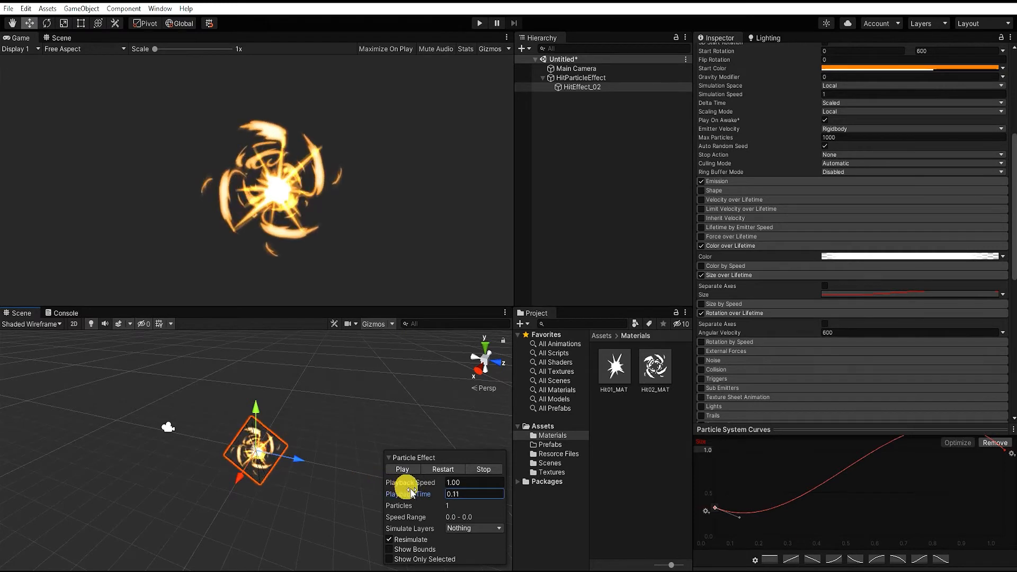
click(891, 67)
drag(950, 291, 961, 291)
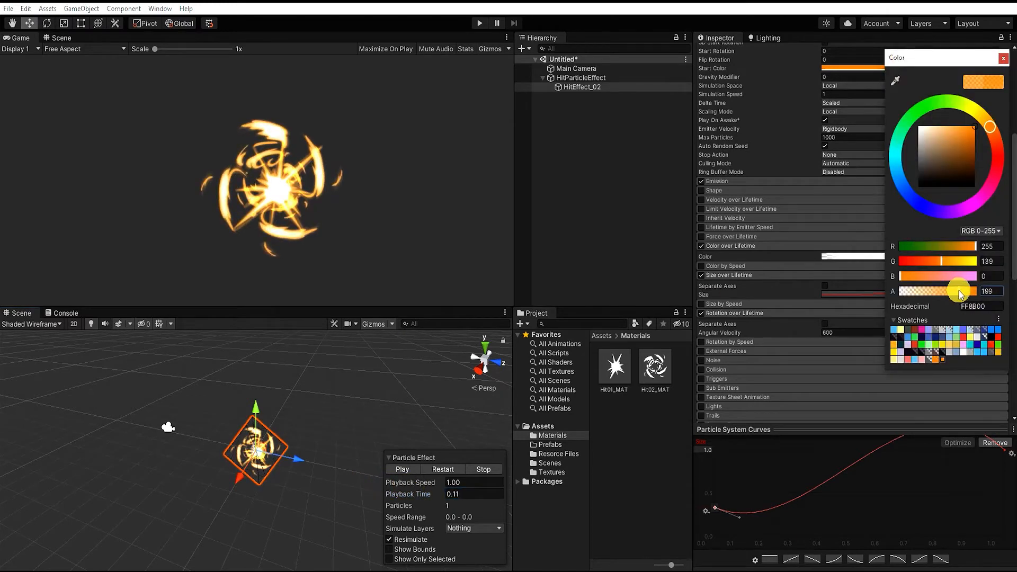
click(1006, 59)
click(951, 66)
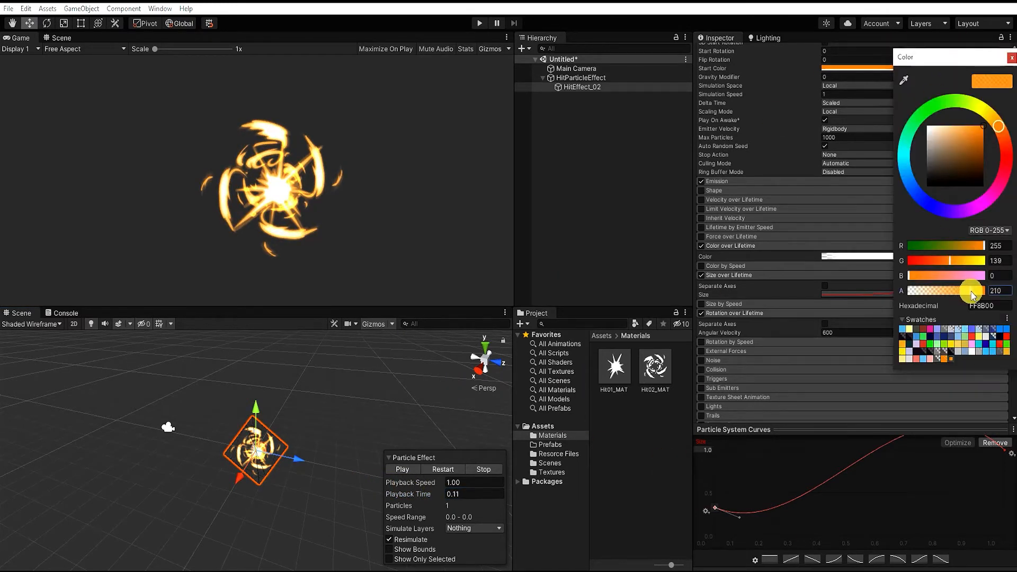
click(1012, 58)
click(404, 469)
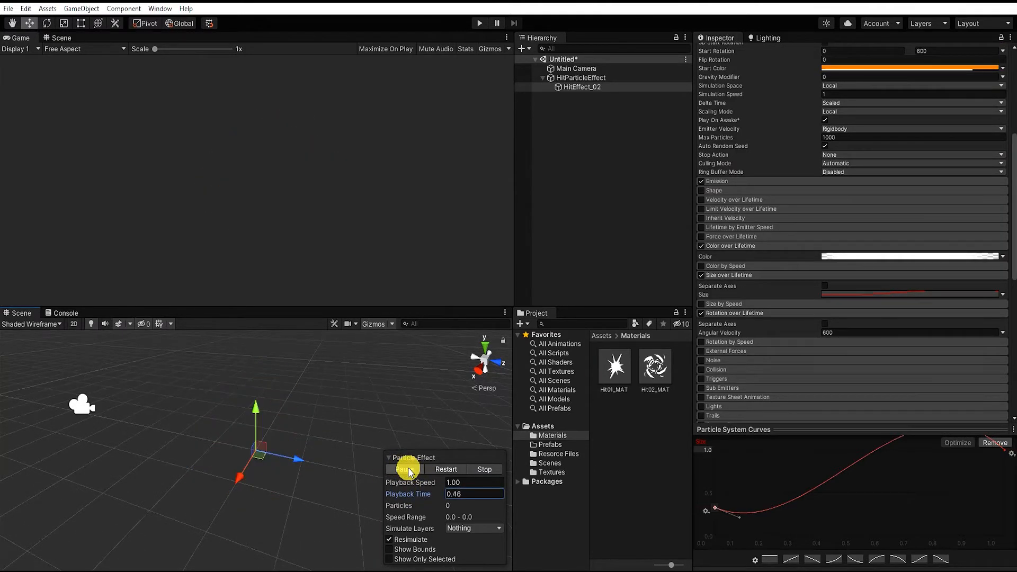
Restart the effect preview, scrub it to playback time 0.11, and deselect HitEffect_02 to view the combined layers
click(419, 471)
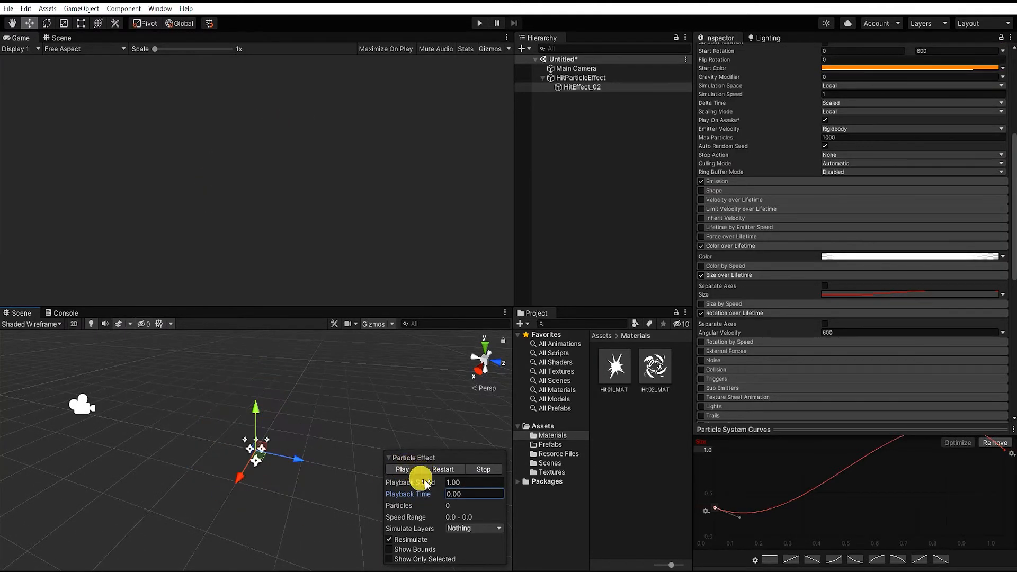
drag(405, 501, 445, 497)
click(647, 125)
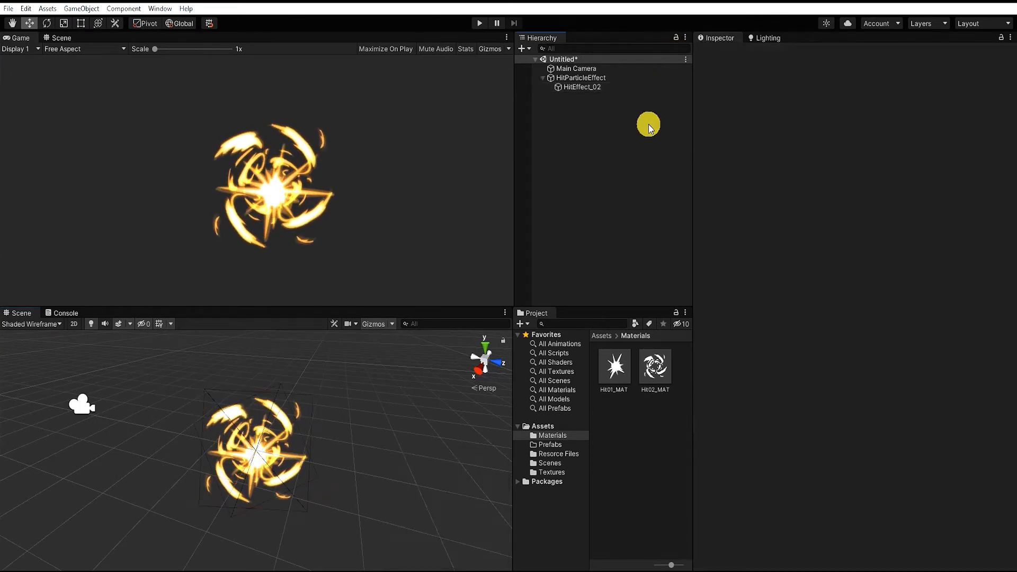
Duplicate HitEffect_02 under HitParticleEffect and rename the copy HitSparksEffect
click(579, 87)
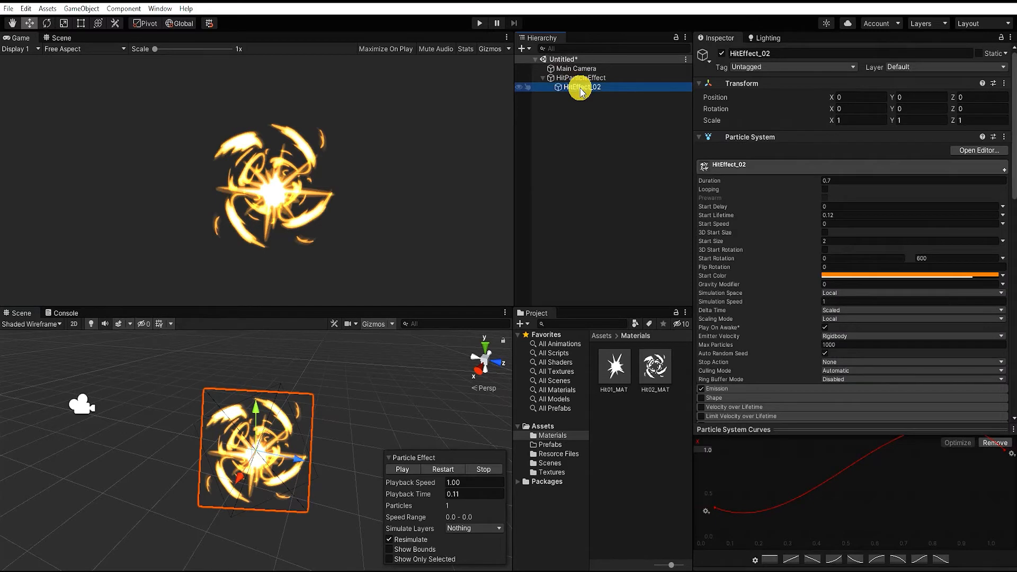
key(ctrl+d)
click(584, 96)
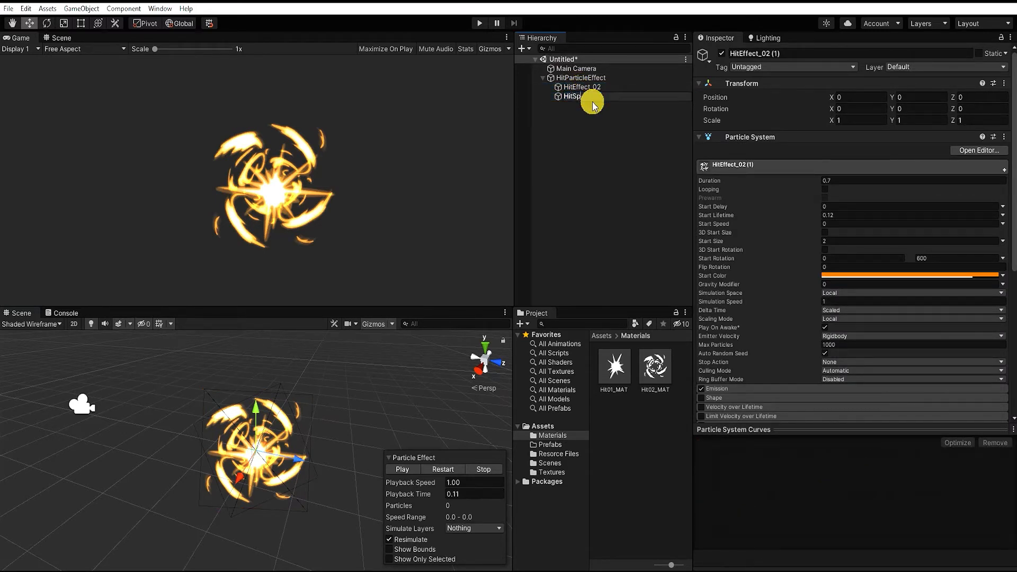
key(Return)
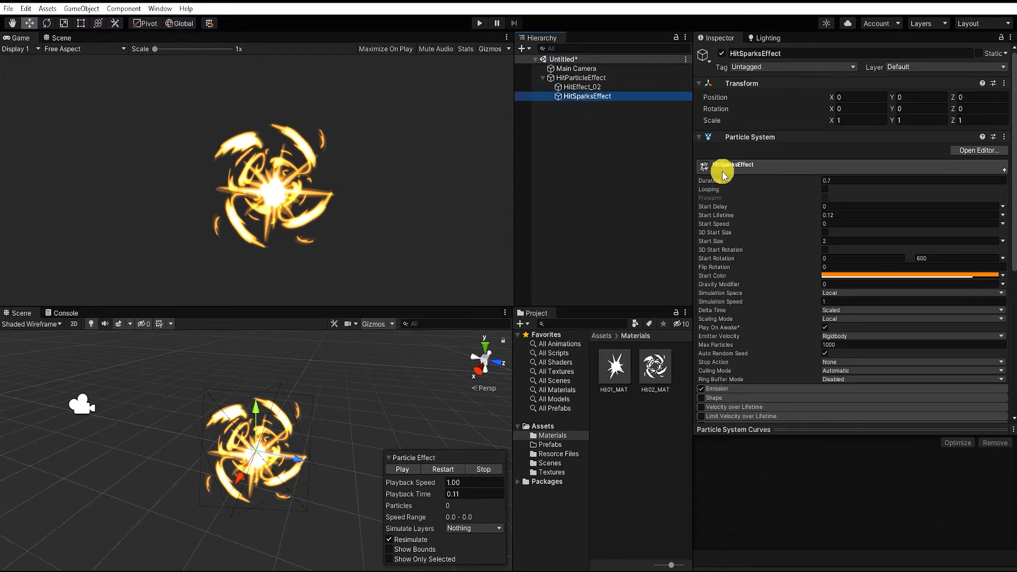
Assign Default-ParticleSystem as HitSparksEffect's renderer material and preview the effect at playback time 0.12
scroll(818, 266, down, 5)
scroll(818, 267, down, 2)
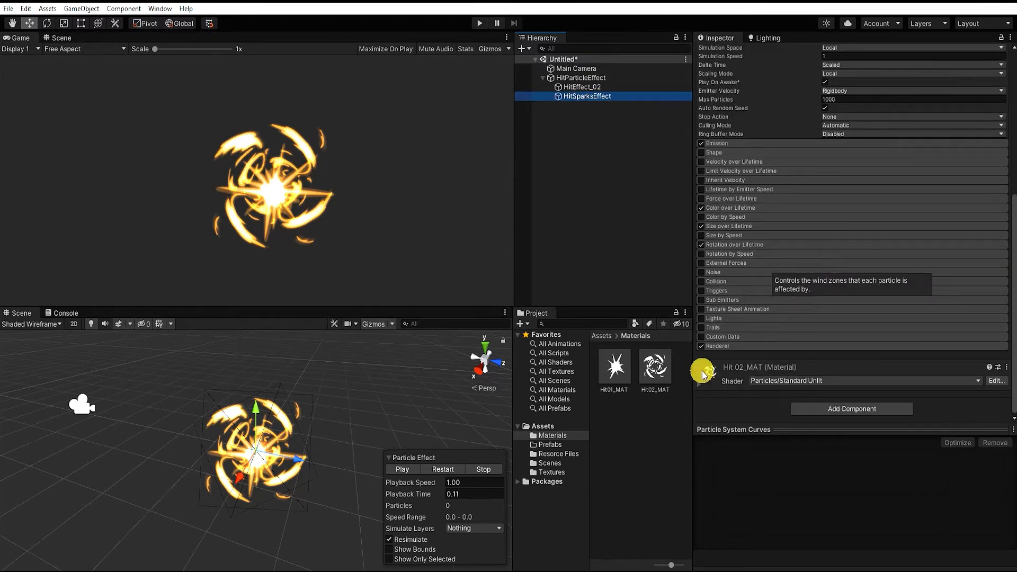
click(768, 348)
scroll(954, 325, down, 4)
click(1003, 270)
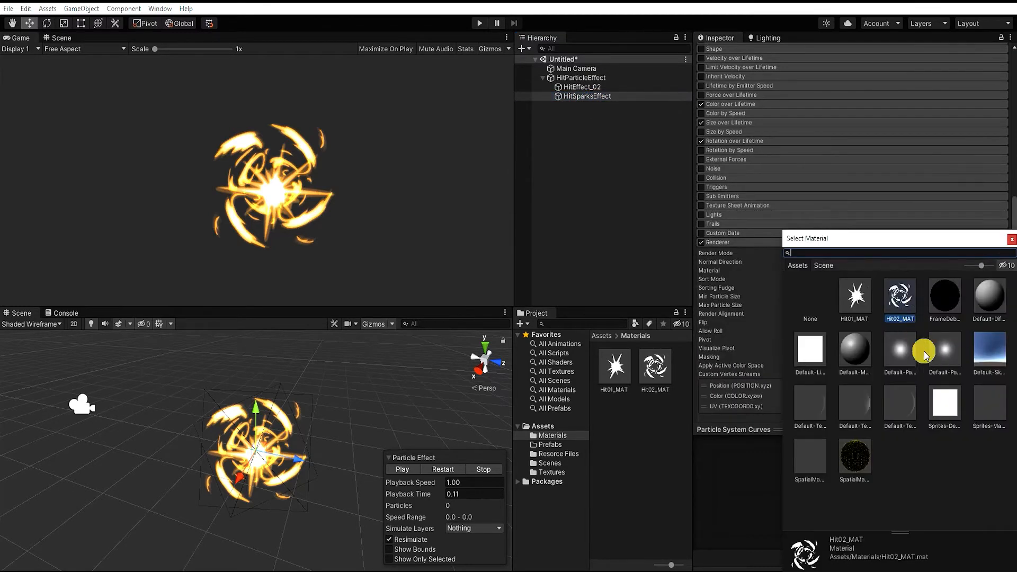
click(946, 346)
click(1011, 239)
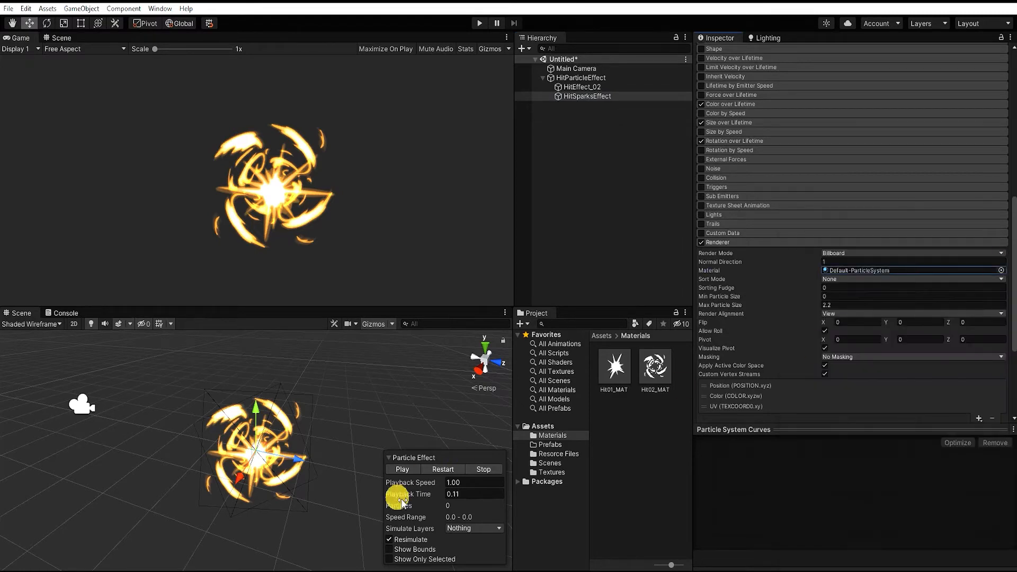
click(430, 469)
click(406, 469)
drag(400, 492, 447, 497)
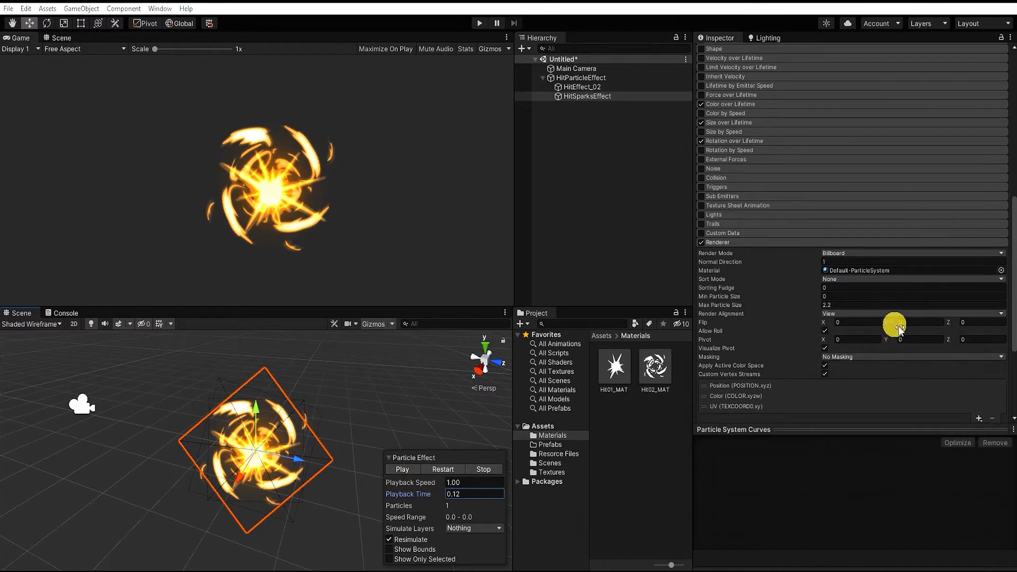
Set HitSparksEffect's emission burst to a count of 80 with an interval of 0.015
scroll(895, 324, up, 8)
click(789, 247)
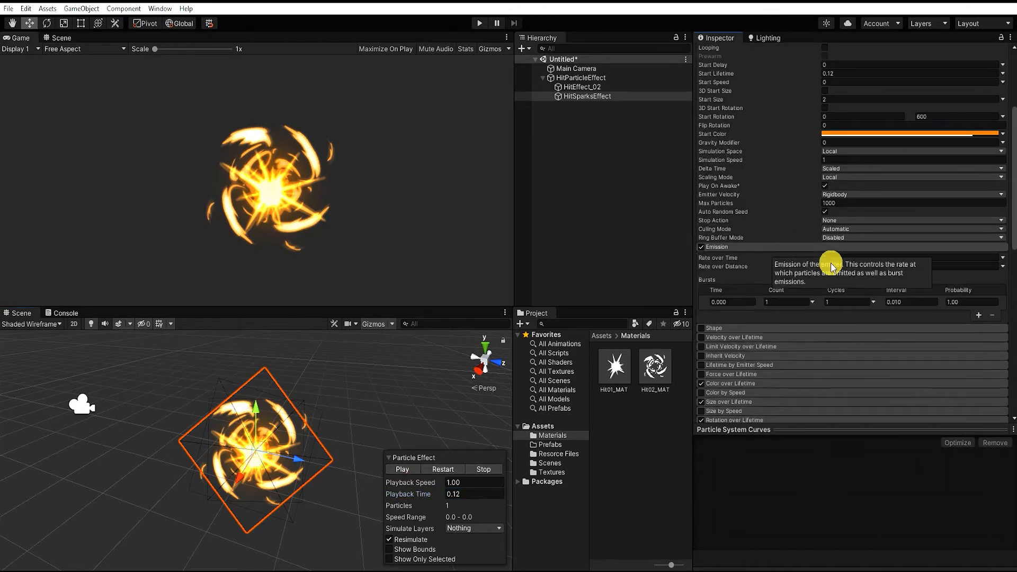
click(801, 302)
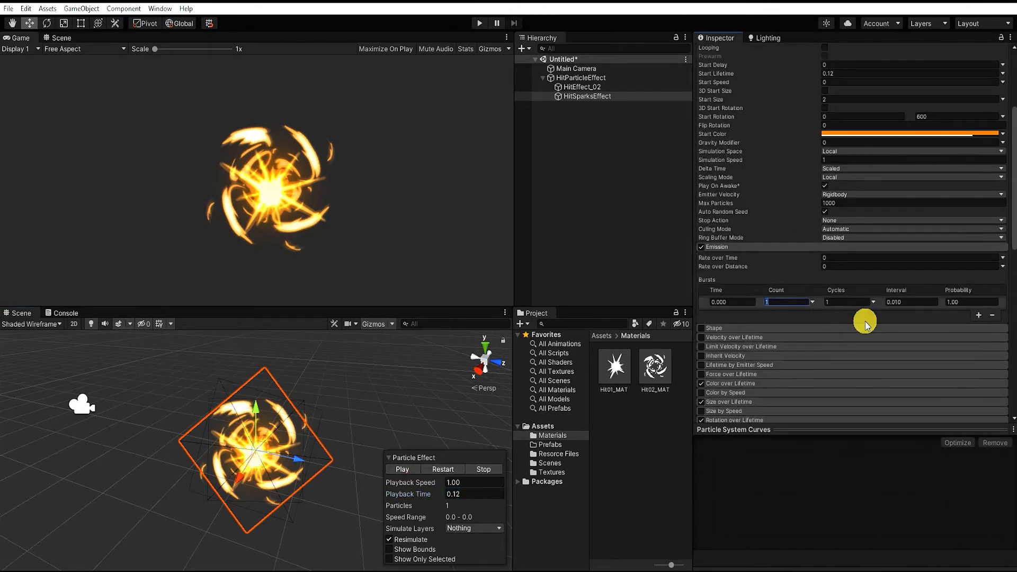
text(80)
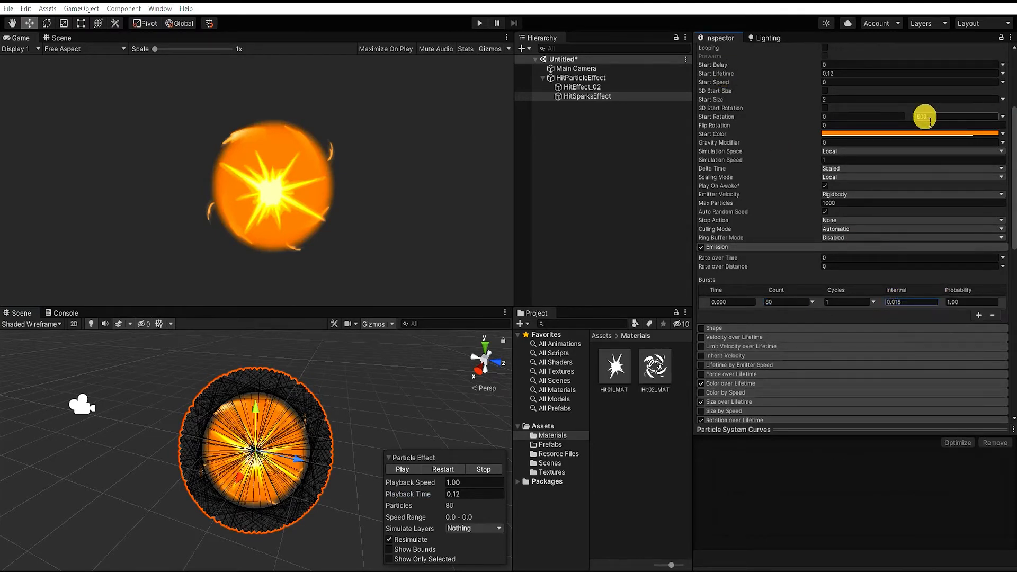
Set HitSparksEffect's upper Start Rotation value to 360 and its Start Size to 0.05
text(3)
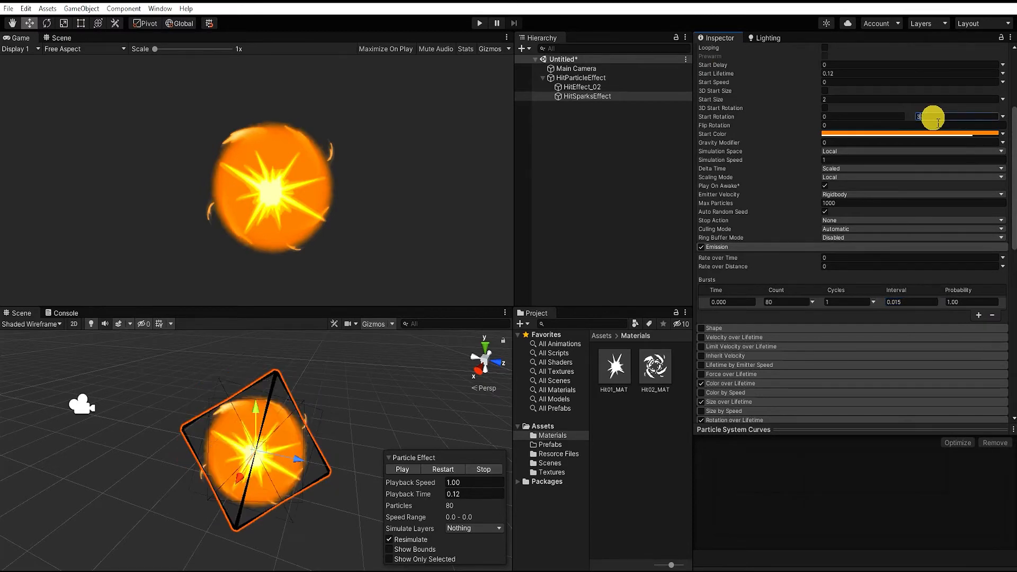
text(00360)
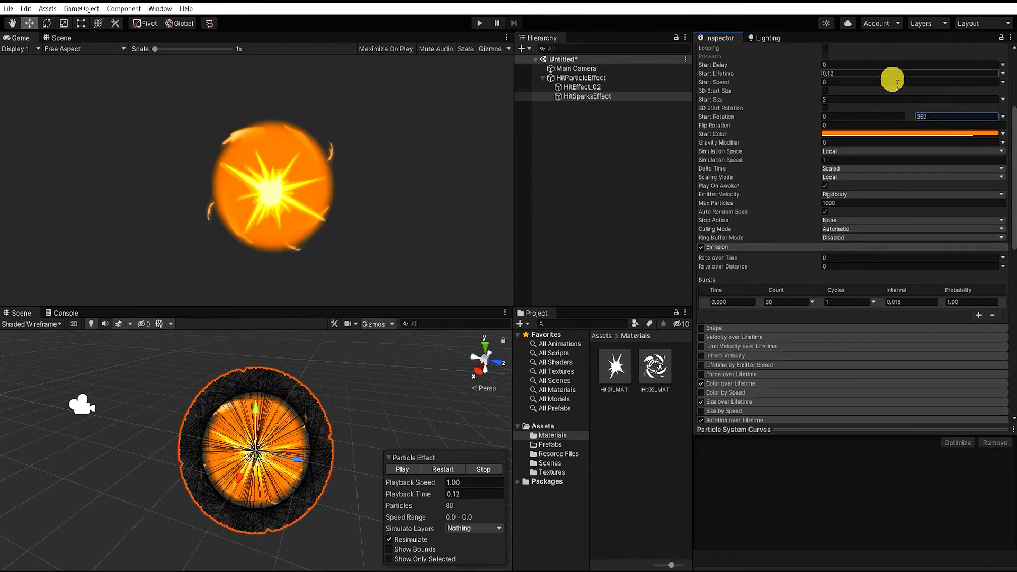
text(.05)
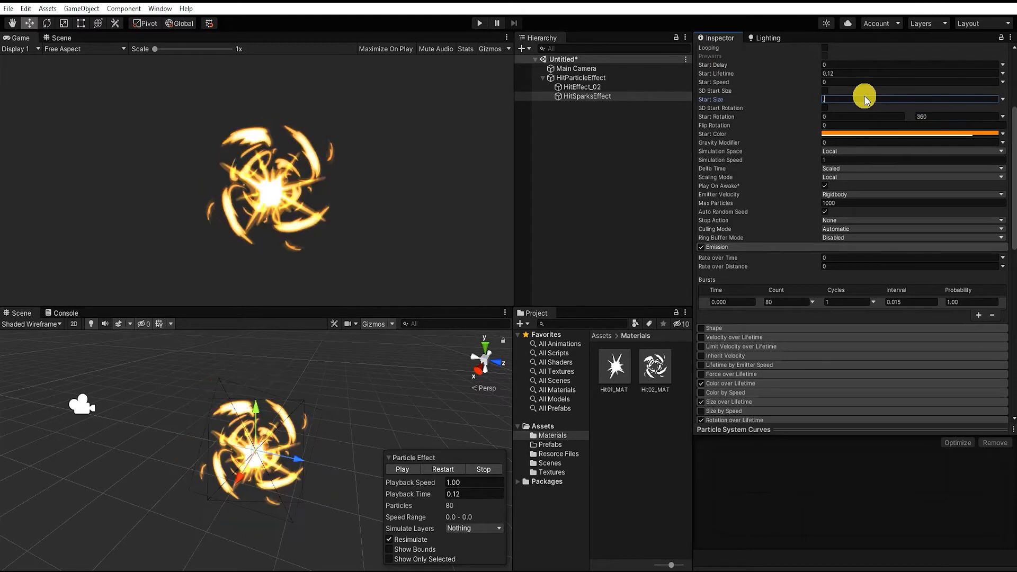
key(Return)
Make HitSparksEffect's Start Speed and Start Lifetime random between two constants, with speed values of 20 and 5
scroll(895, 273, up, 3)
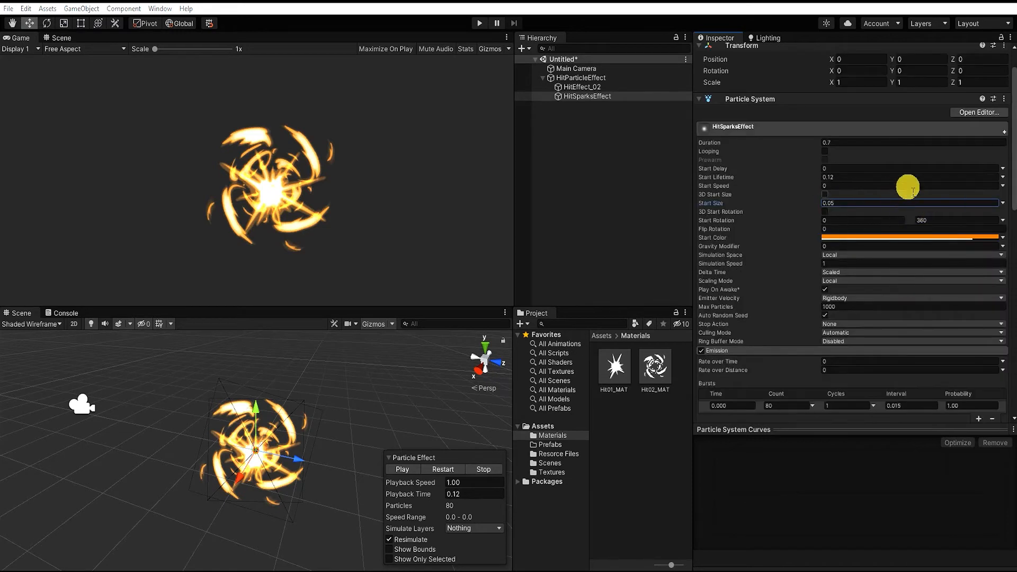
click(1003, 185)
click(959, 219)
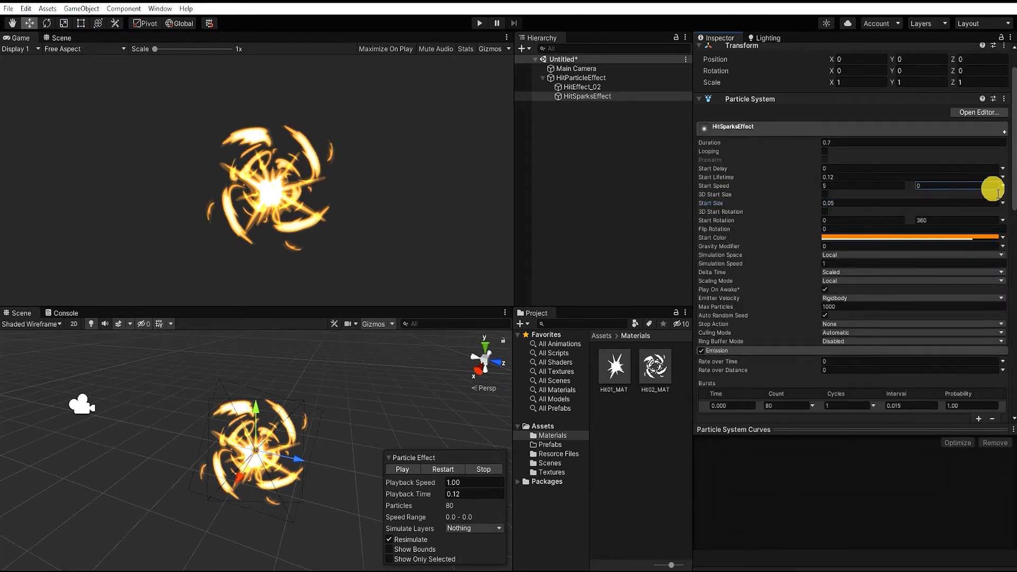
click(1003, 178)
click(985, 213)
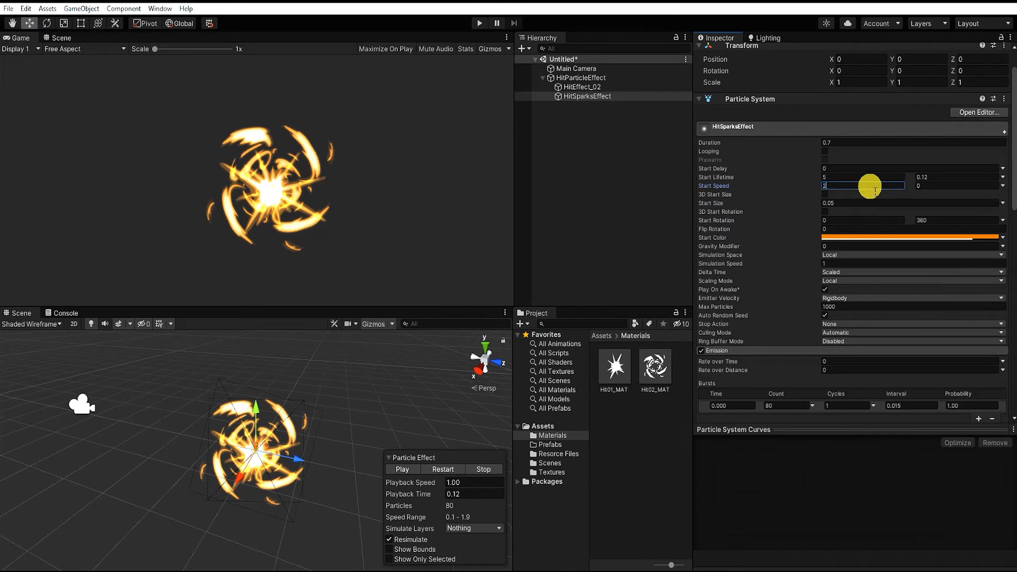
click(942, 190)
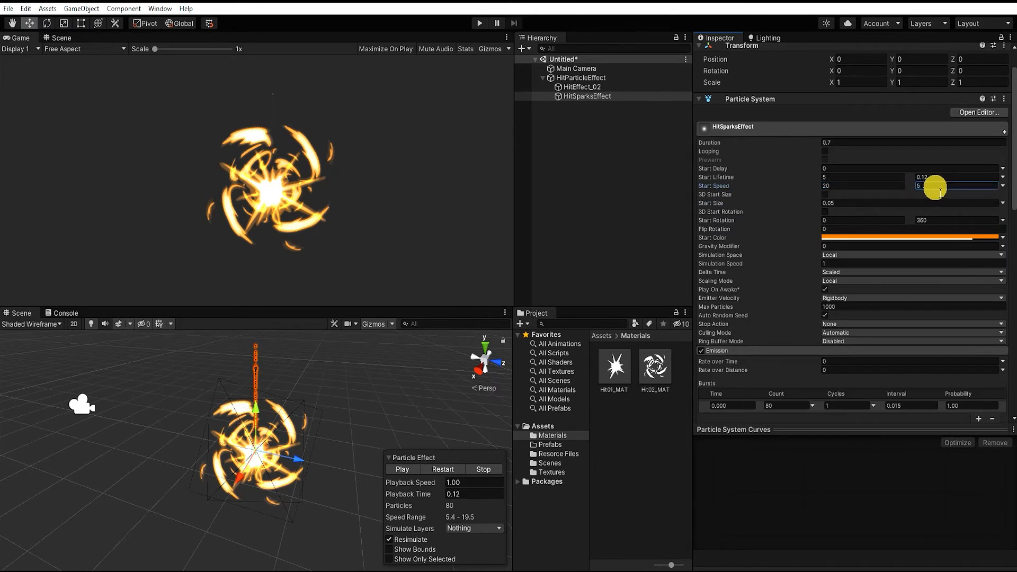
Set HitSparksEffect's random Start Lifetime values to 0.1 and 0.15
click(866, 178)
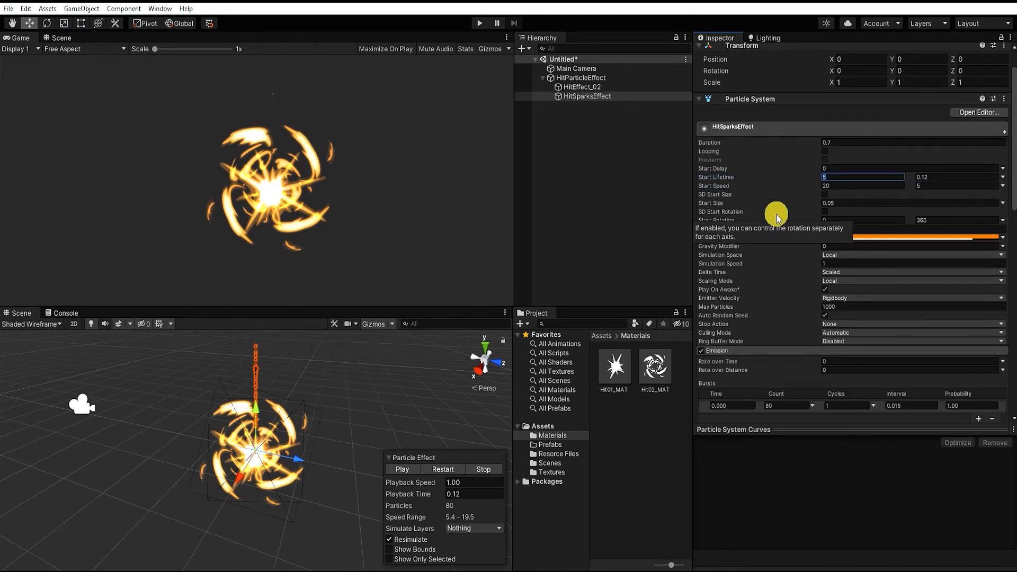
text(0.1)
click(953, 177)
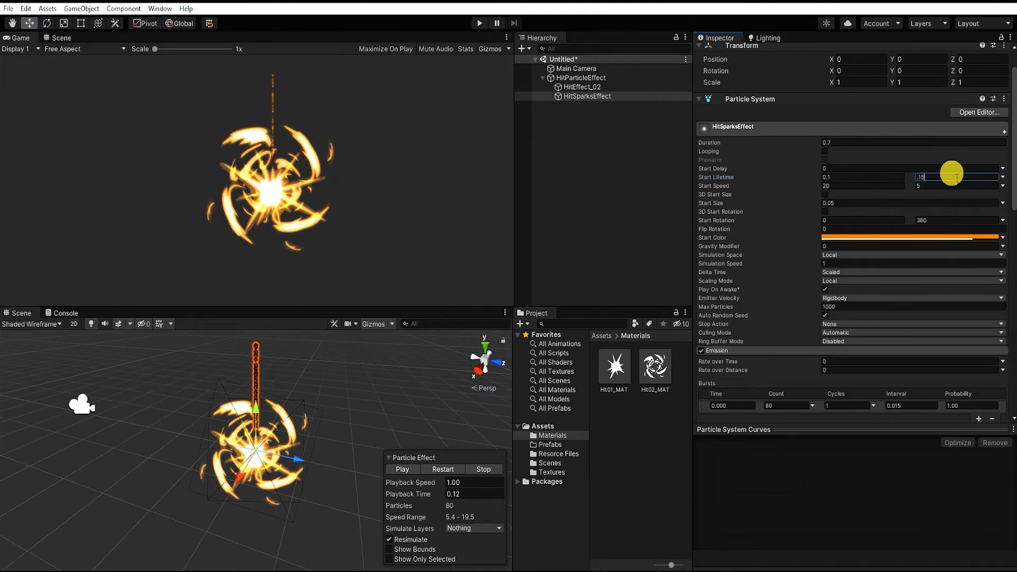
text(0.15)
key(Return)
Enable the Shape module on HitSparksEffect and make it a Sphere with a radius of 0.2
scroll(843, 312, down, 4)
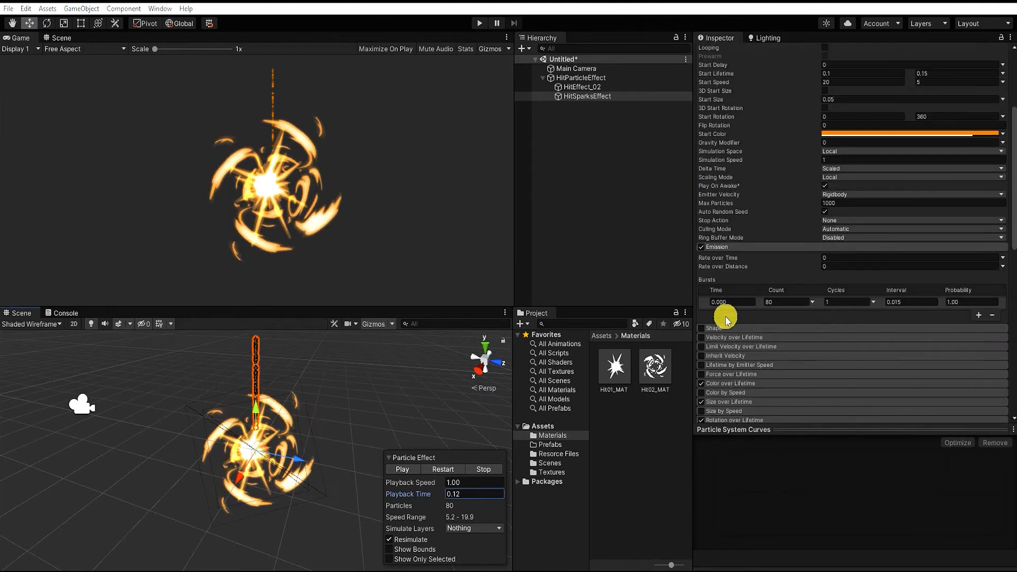
click(702, 329)
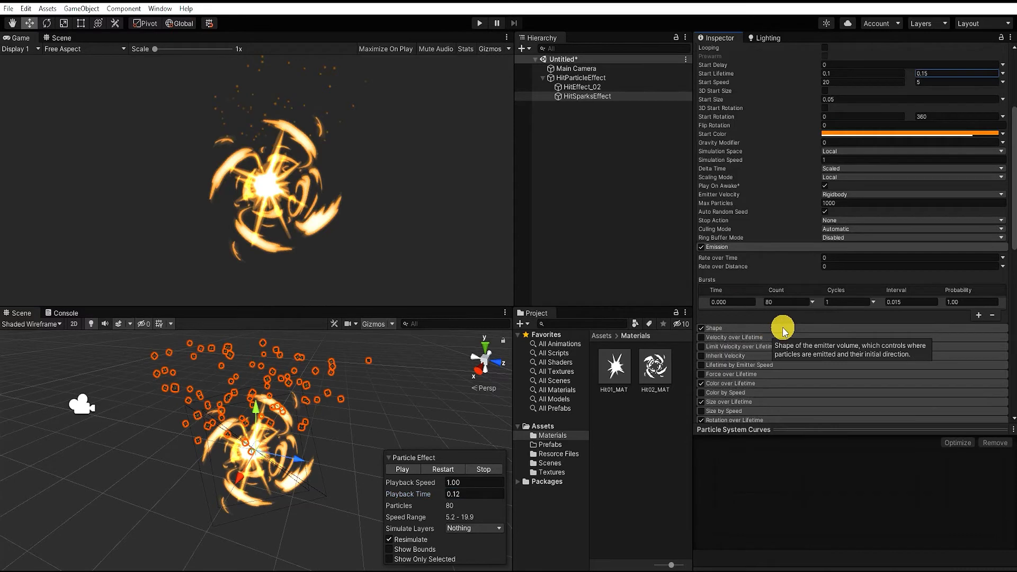
click(832, 327)
click(864, 340)
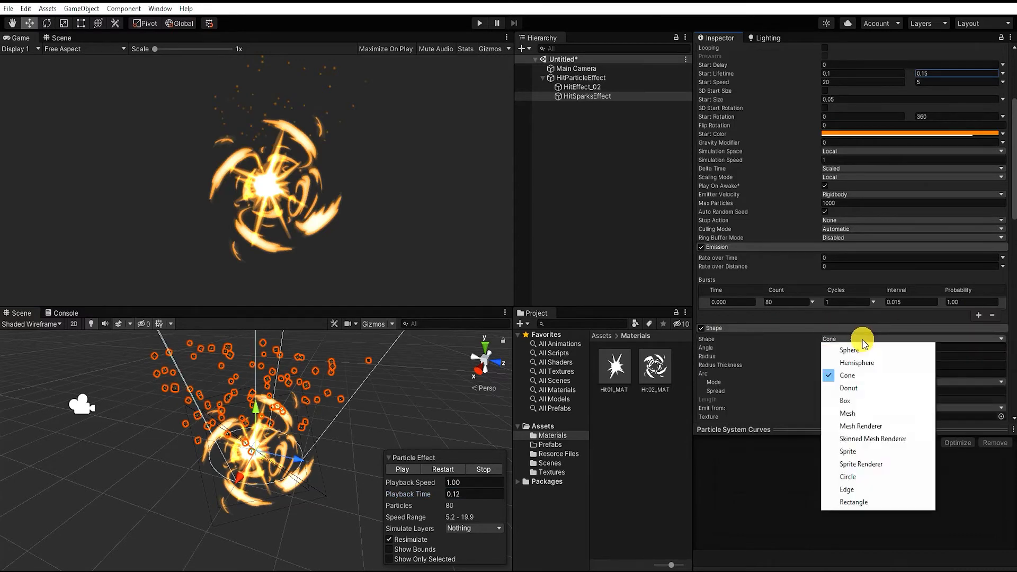
click(875, 353)
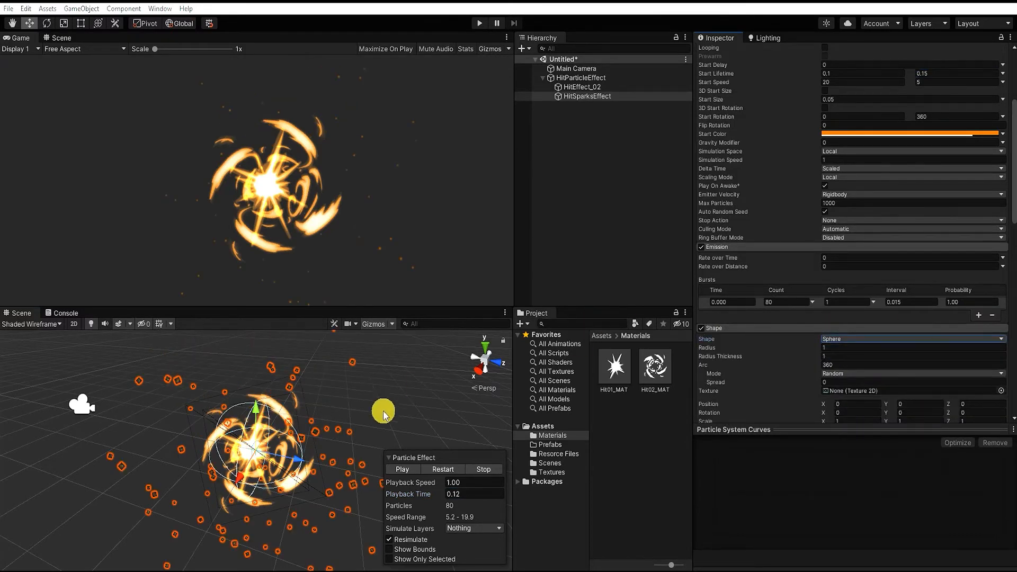
drag(800, 345, 784, 340)
click(837, 347)
text(0.2)
Enable Size by Speed on HitSparksEffect, show its size curve, and disable Size over Lifetime and Rotation over Lifetime
scroll(888, 339, down, 5)
scroll(889, 342, down, 5)
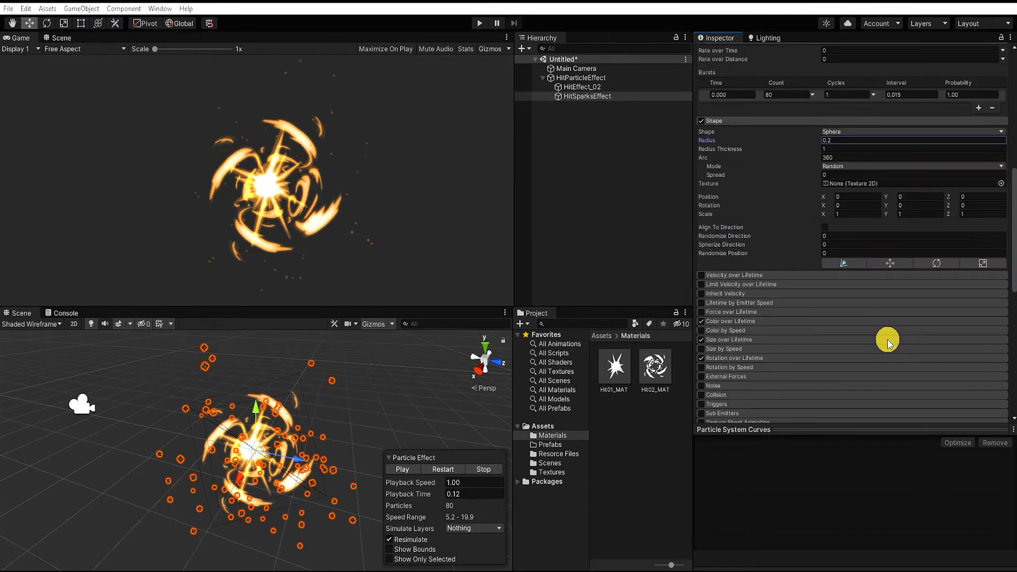
click(701, 349)
scroll(815, 329, down, 5)
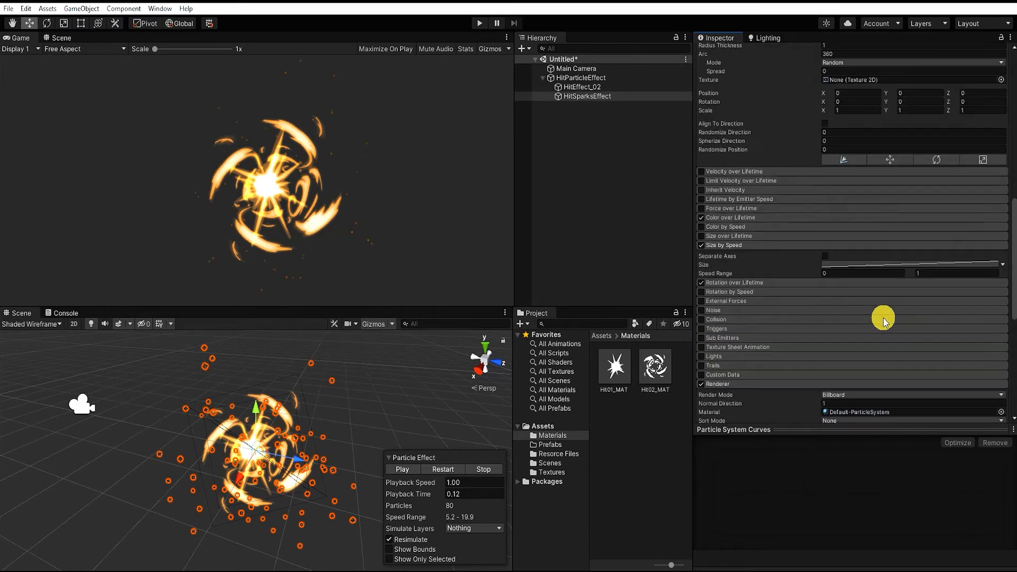
click(863, 264)
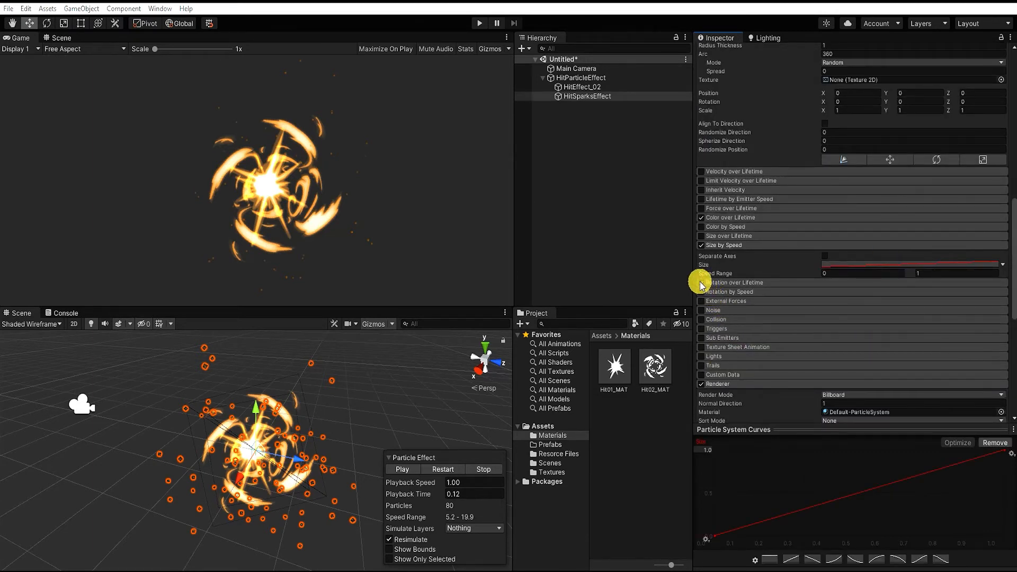
Enable Trails on HitSparksEffect with Default-Particle as the trail material, and set the Render Mode to Stretched Billboard
click(702, 366)
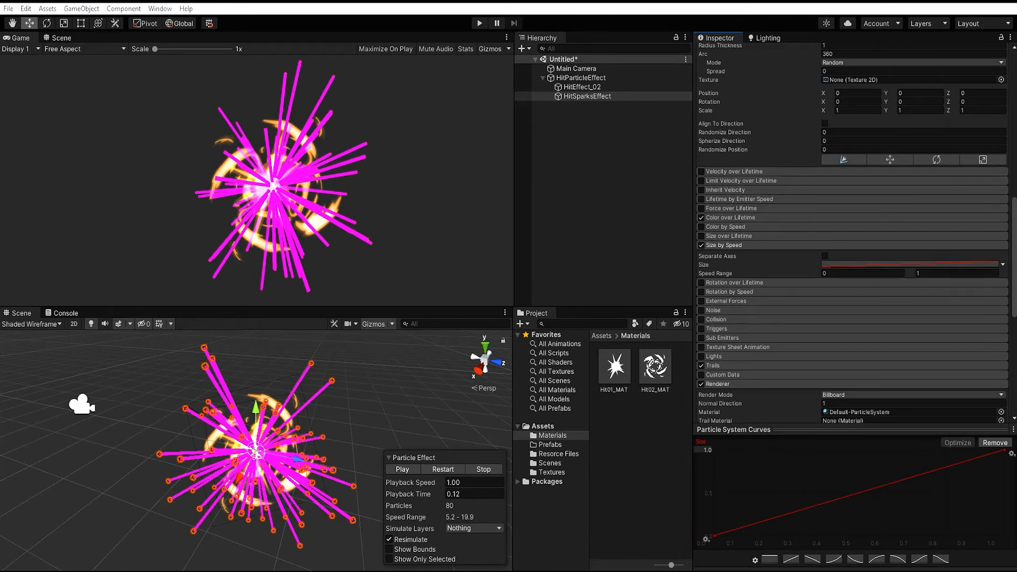
scroll(1012, 179, down, 5)
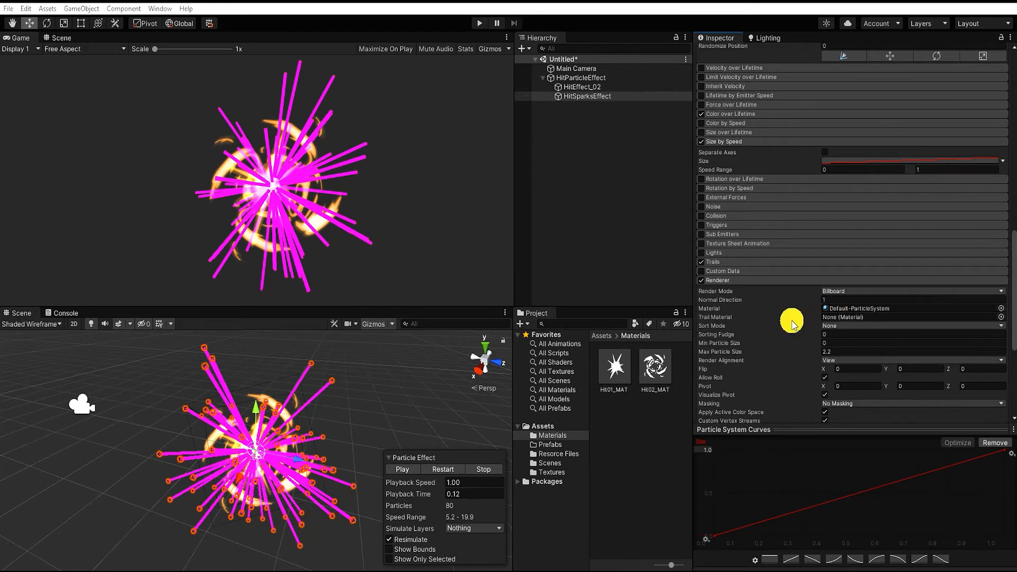
click(1003, 318)
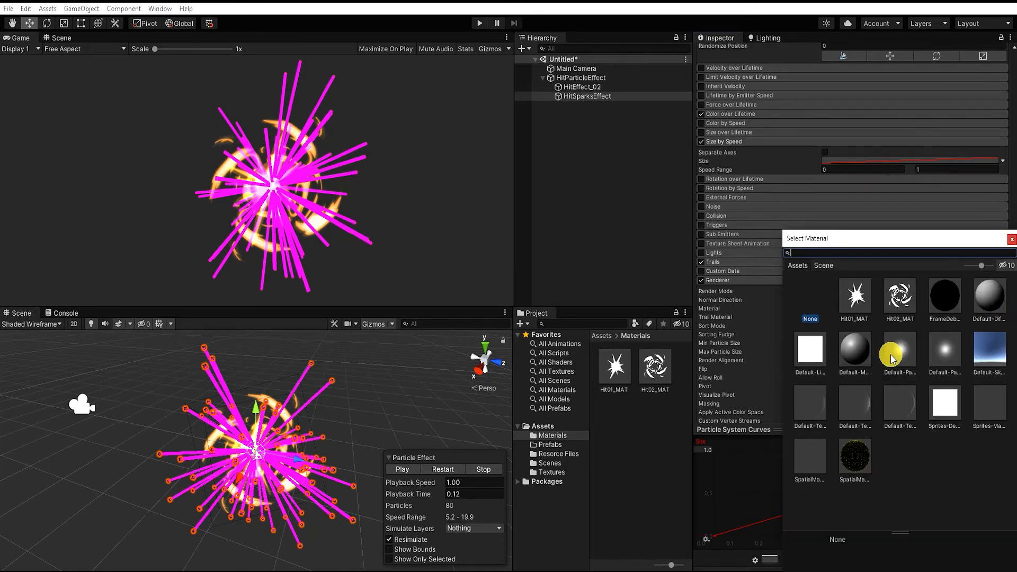
click(902, 358)
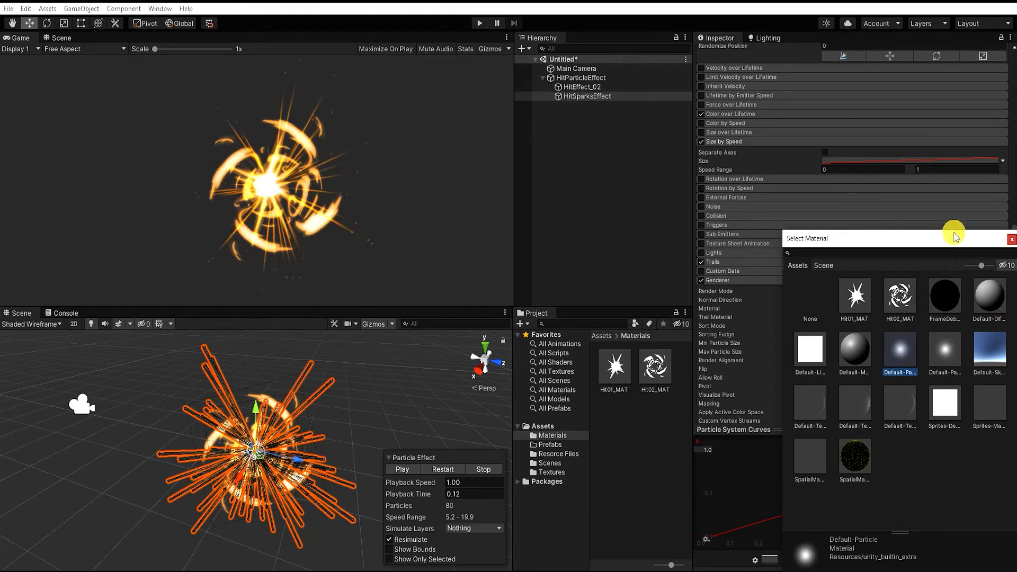
click(1011, 240)
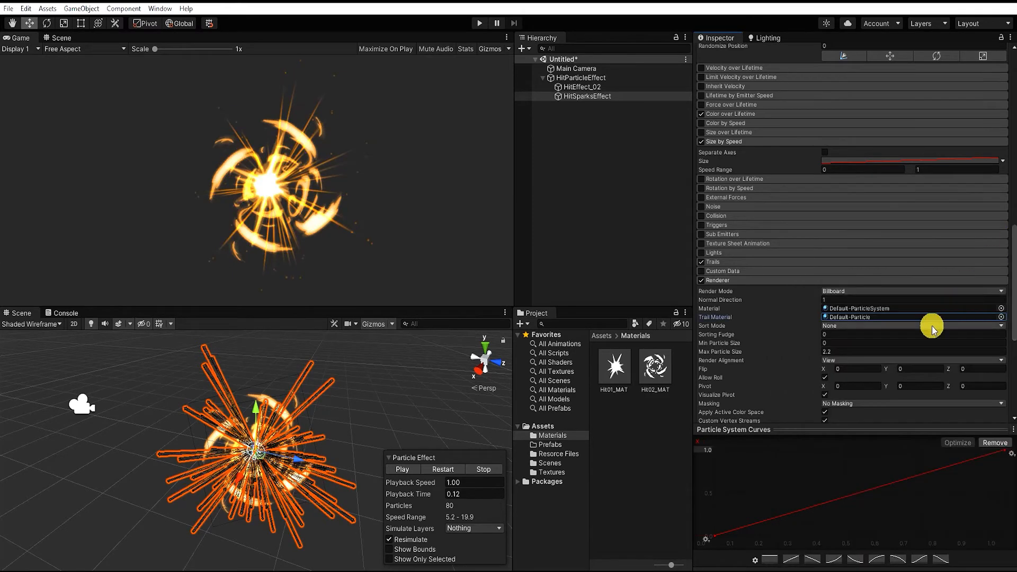
click(912, 291)
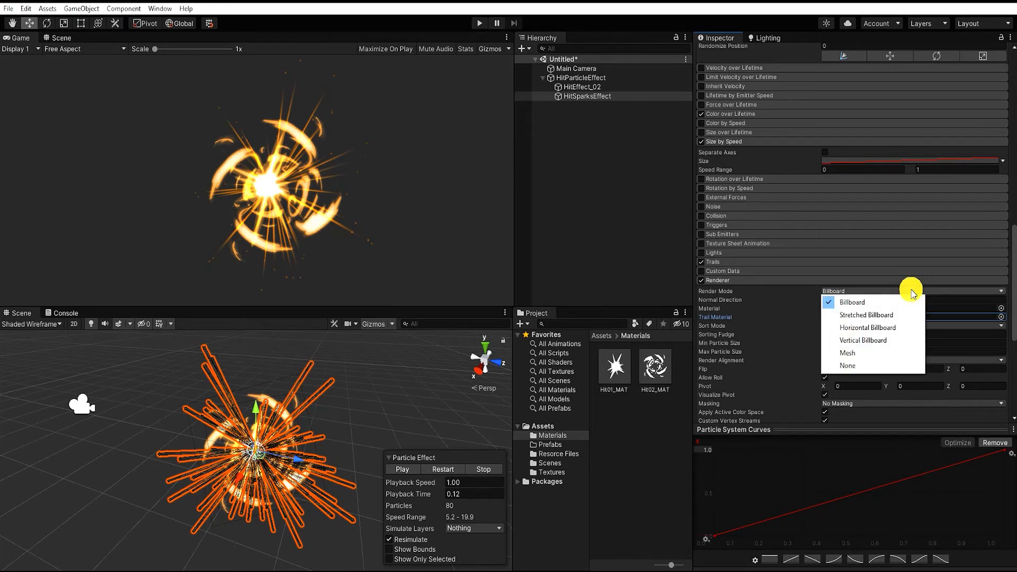
click(888, 315)
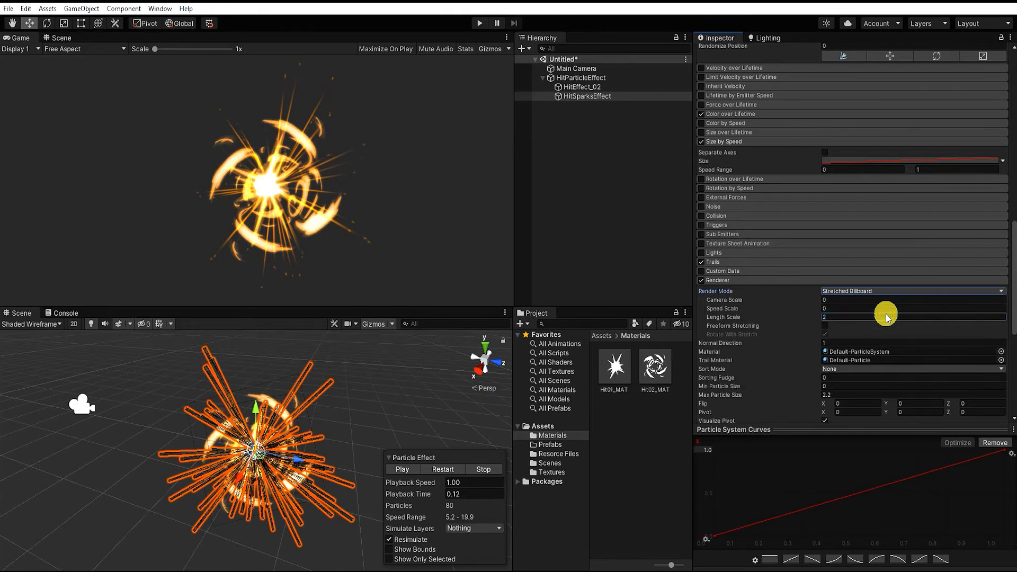
Adjust the Speed Scale and Length Scale of HitSparksEffect's stretched billboards, and expand its Trails module
drag(790, 318, 786, 317)
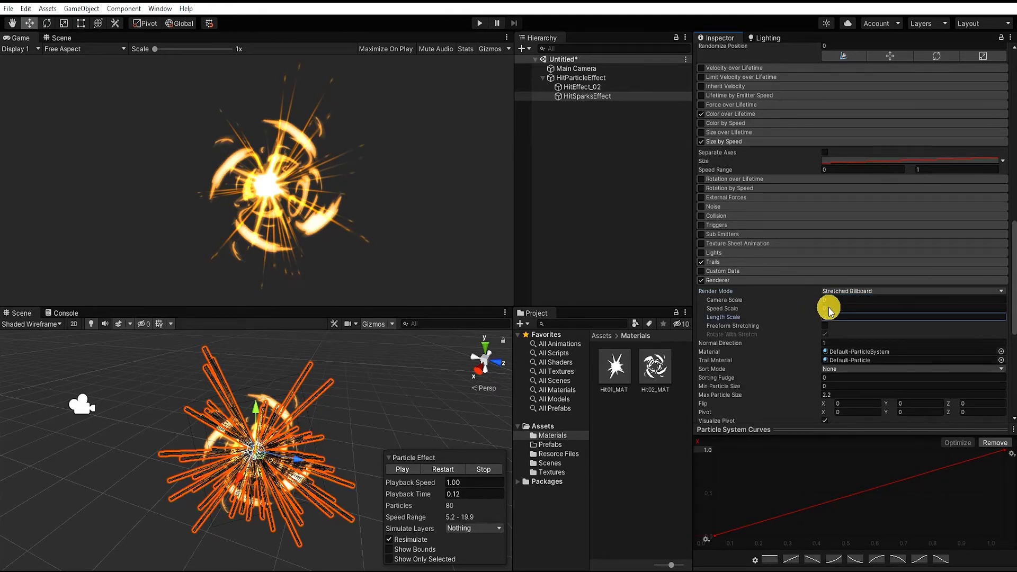
mouse_move(858, 307)
mouse_down()
mouse_move(816, 312)
mouse_move(844, 316)
mouse_up()
click(850, 317)
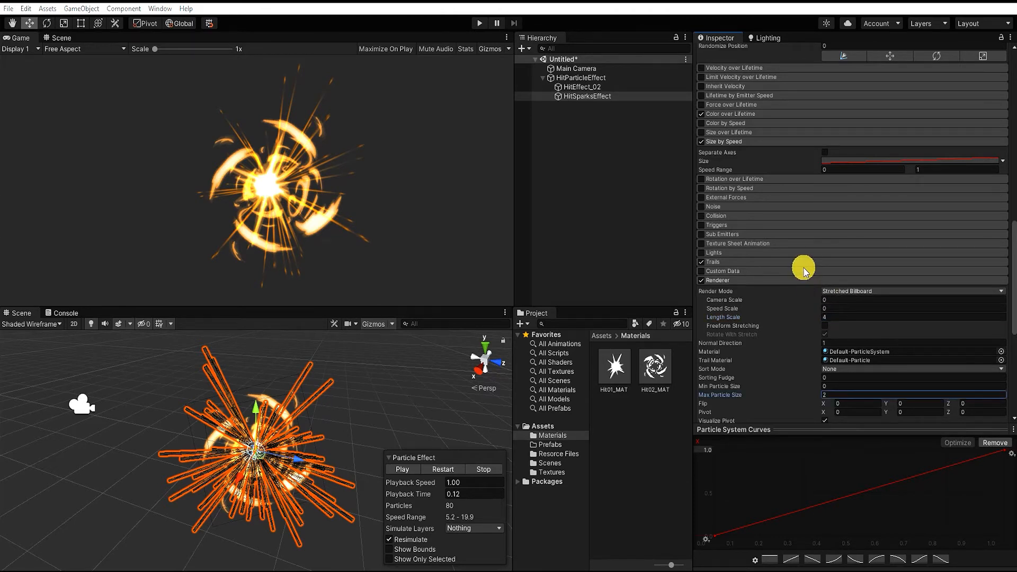
click(800, 262)
Try the Ribbon mode for HitSparksEffect's trails, return to Particles, and look over the Ratio and Lifetime settings
click(869, 273)
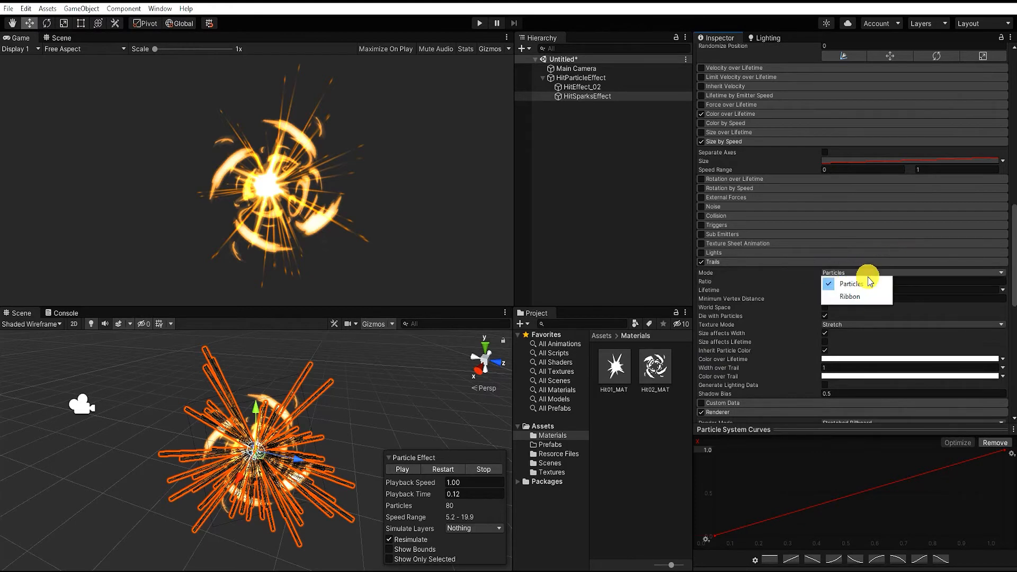
click(849, 297)
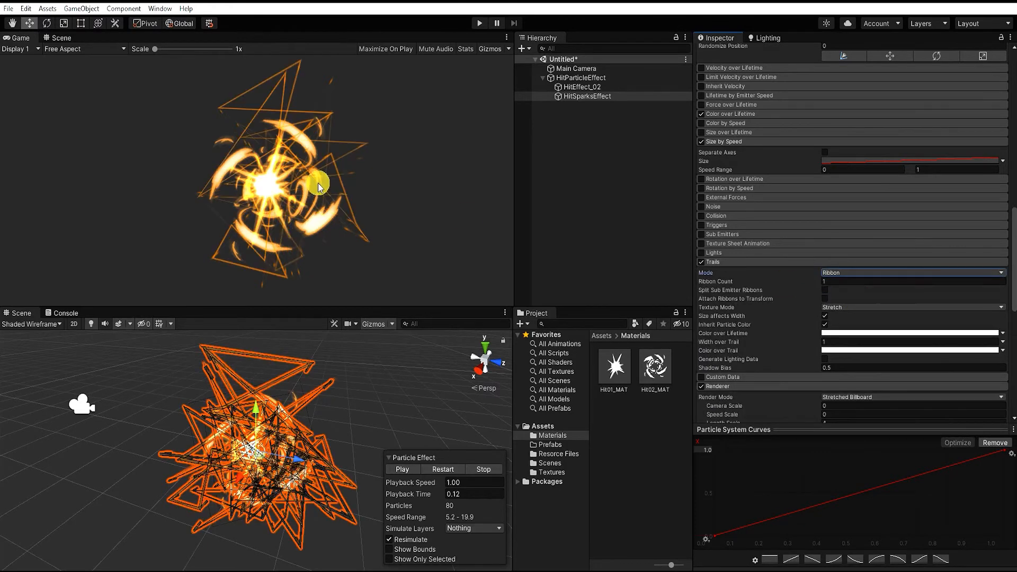
click(837, 273)
click(837, 285)
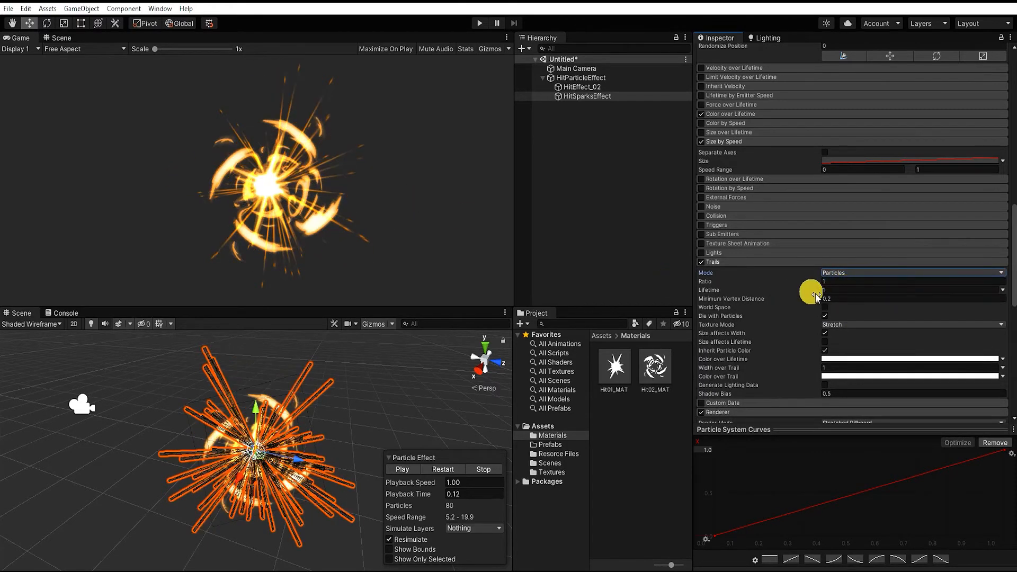
click(839, 284)
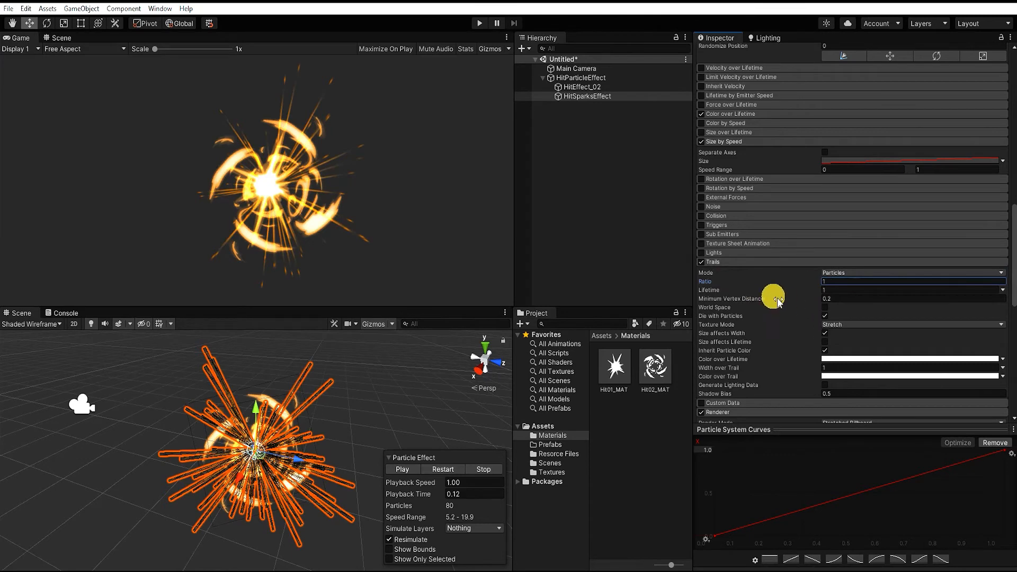
drag(728, 289, 757, 306)
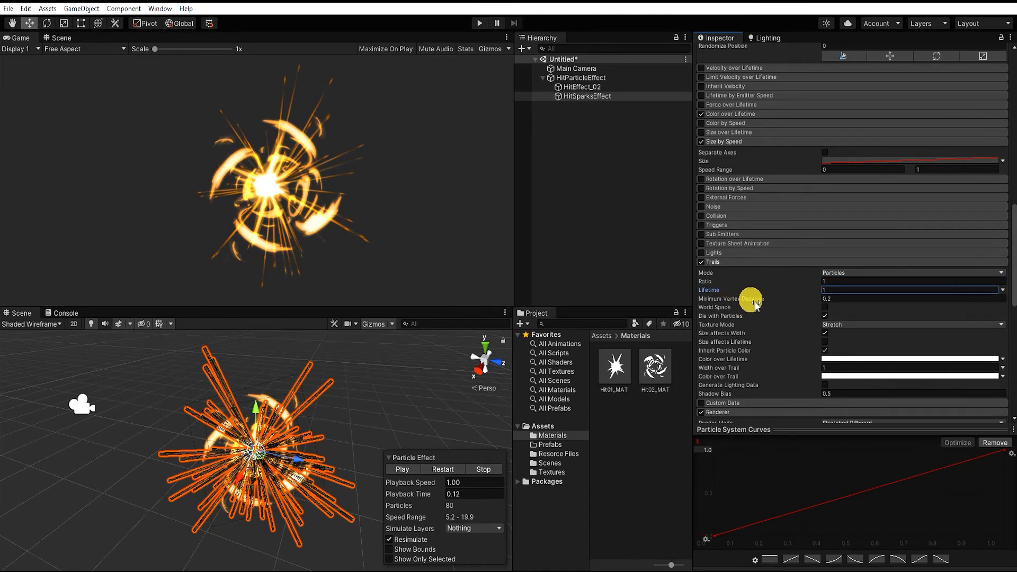
Try the Tile and RepeatPerSegment texture modes on the trails and return to Stretch
click(819, 322)
click(840, 339)
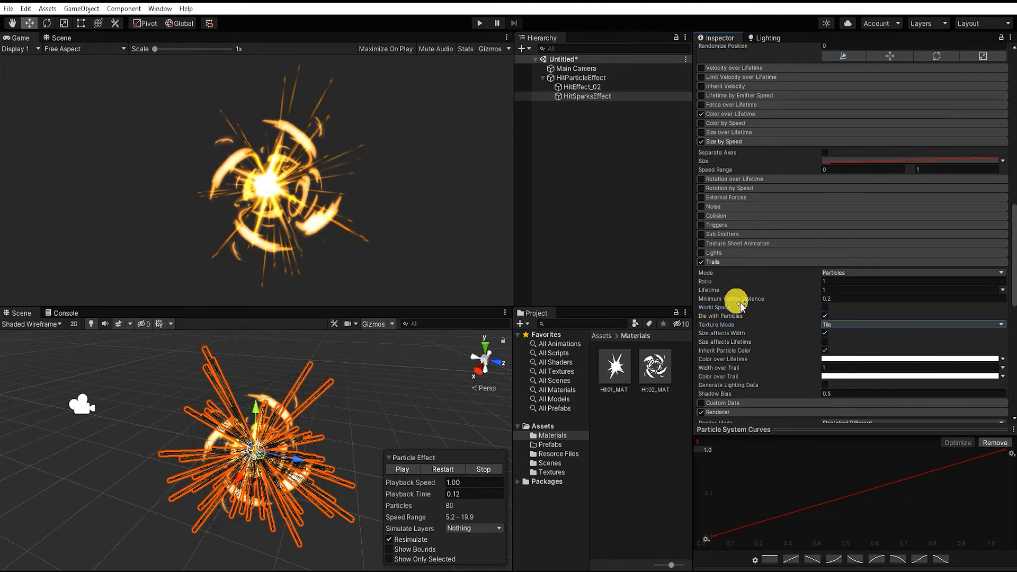
click(894, 327)
click(883, 360)
click(882, 324)
click(869, 374)
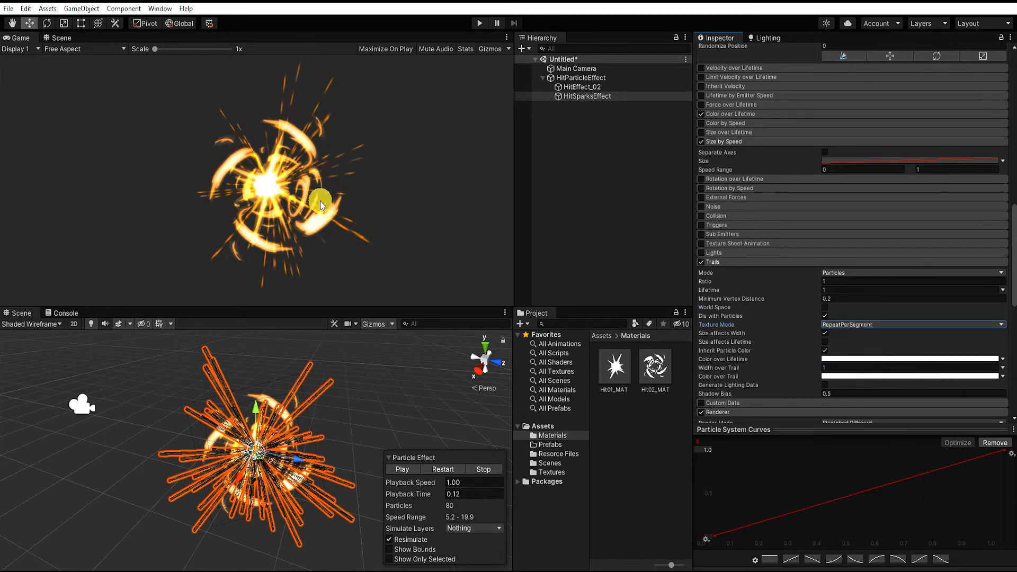
click(872, 325)
click(870, 335)
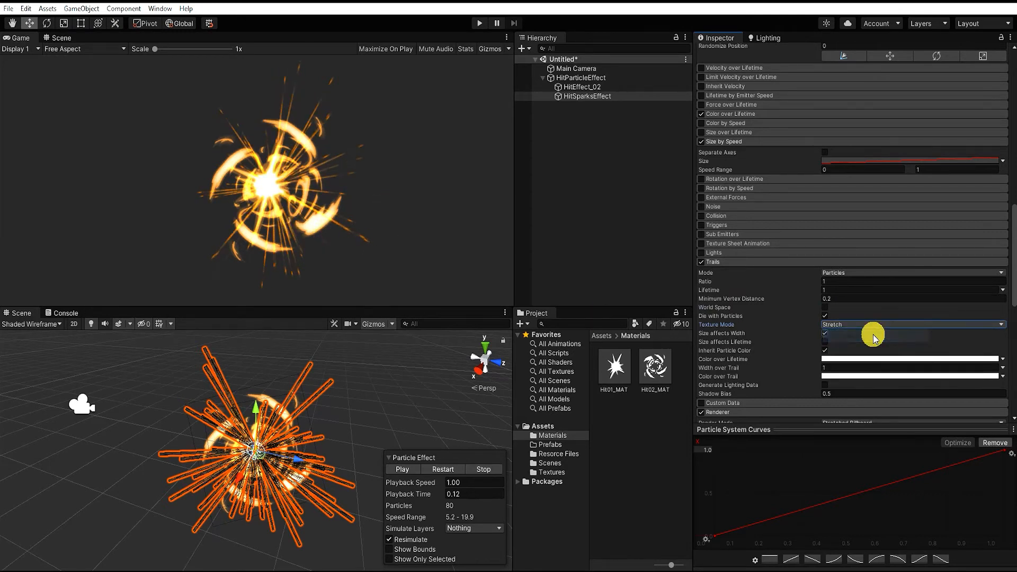
Disable Inherit Particle Color for the trails and choose a near-white Color over Lifetime
click(824, 351)
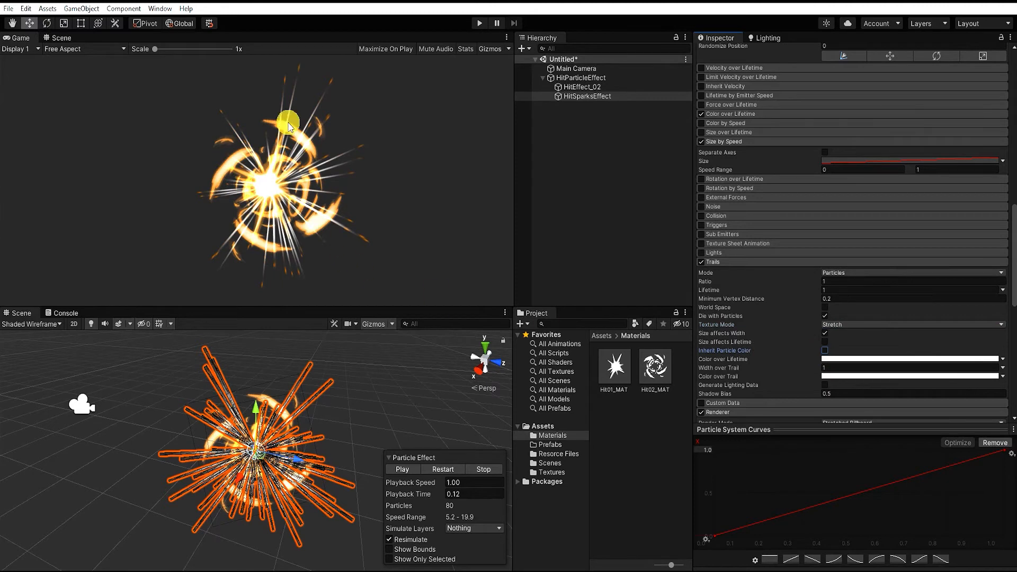
click(825, 350)
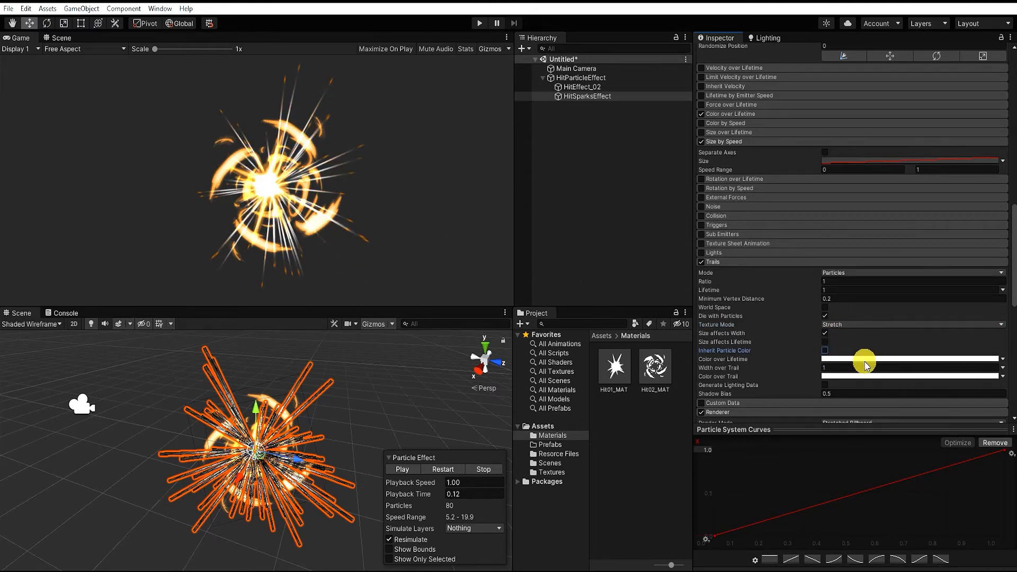
click(860, 362)
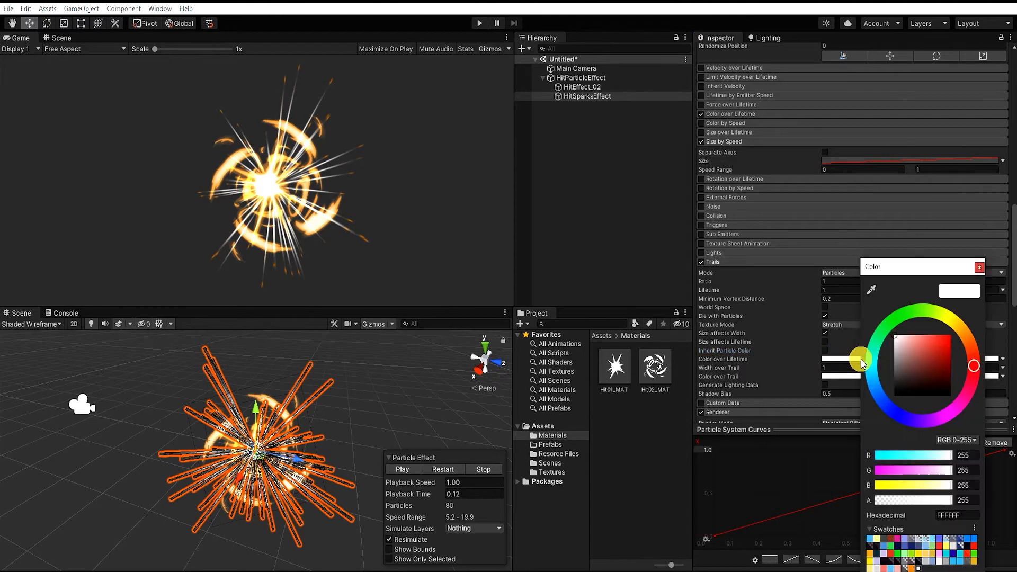
click(896, 343)
drag(891, 352, 893, 343)
click(979, 268)
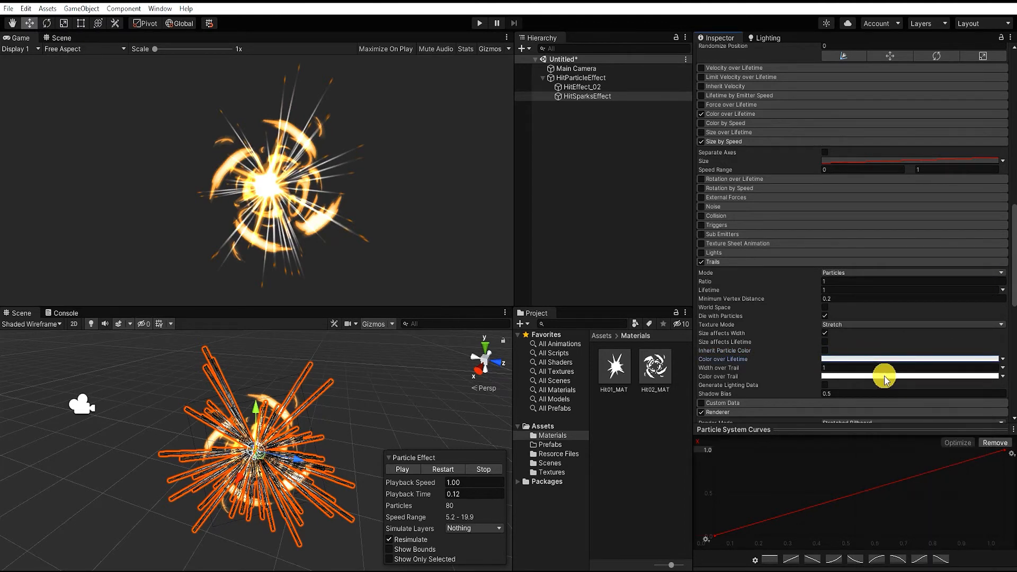
Set the trails' Width over Trail to 1.76 and their Color over Trail to pale yellow FFF9C2
click(870, 368)
text(1.76)
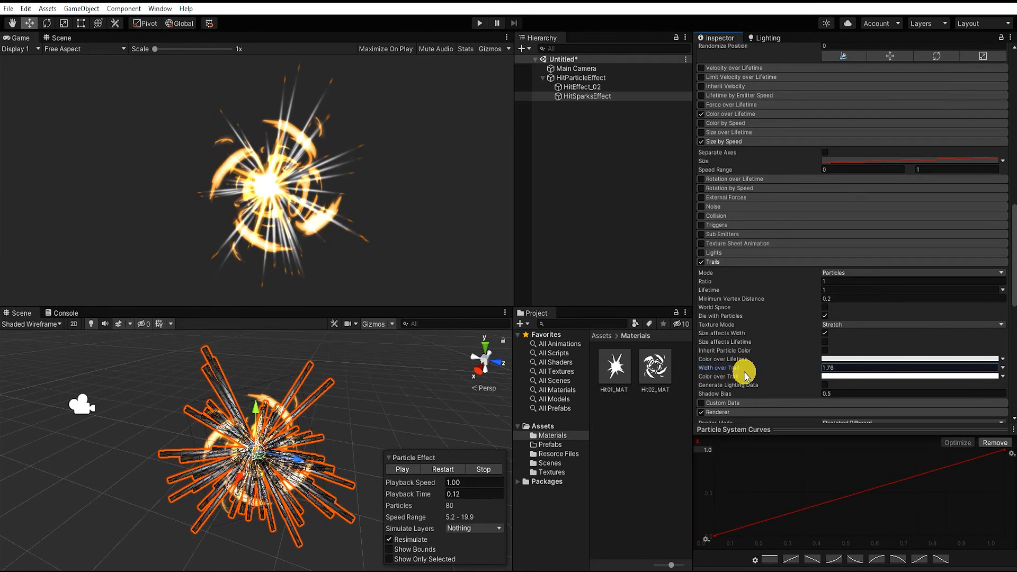
click(858, 376)
click(954, 328)
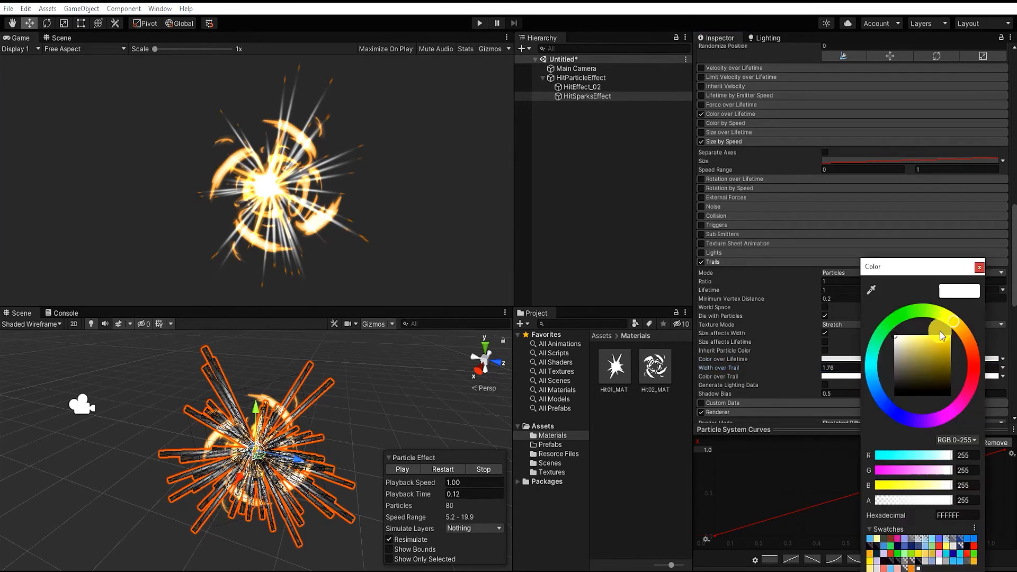
click(910, 337)
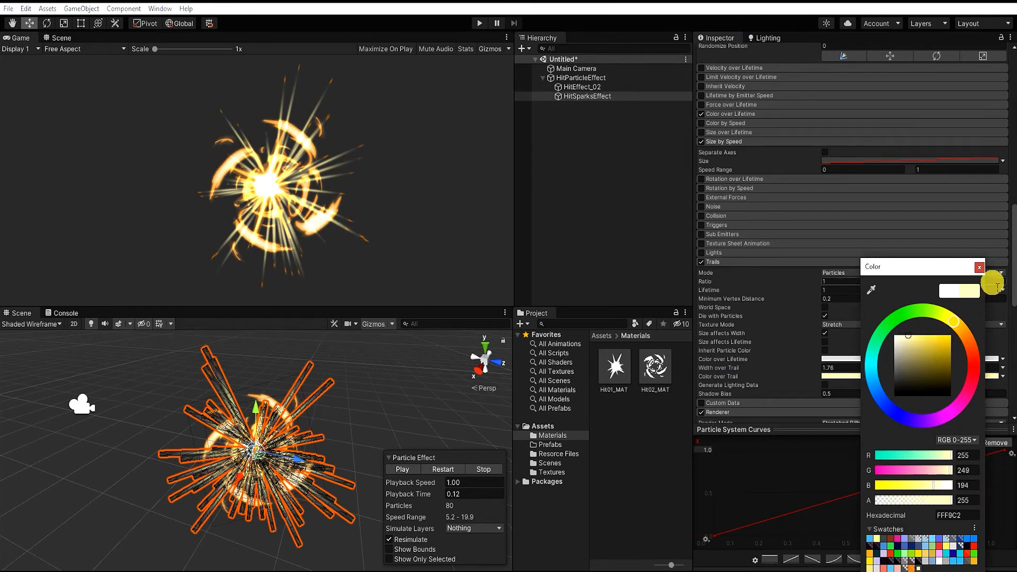
click(980, 267)
Preview the particle effect and scrub its playback time to 0.11 to examine the trails
click(408, 470)
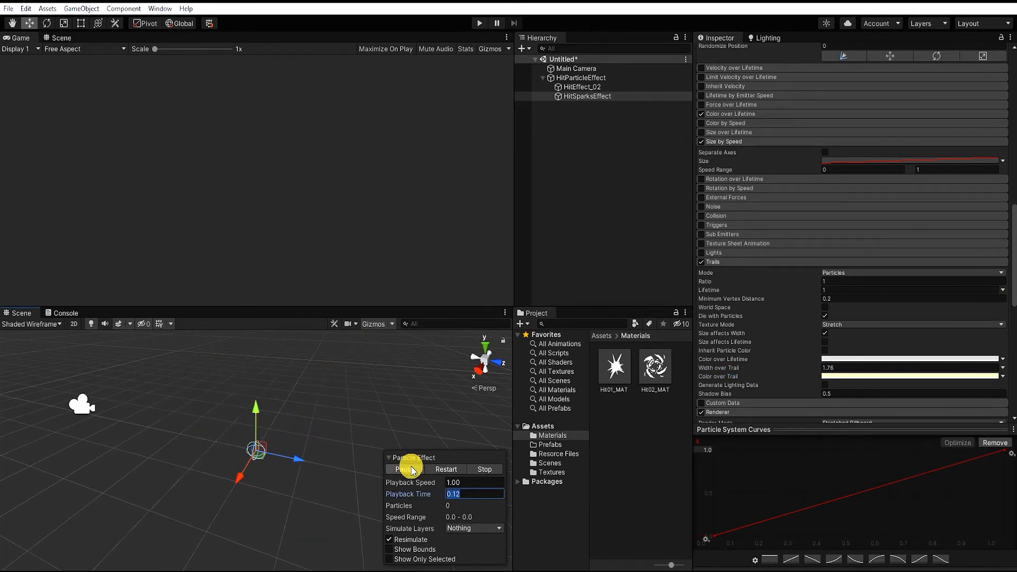
click(408, 470)
click(412, 470)
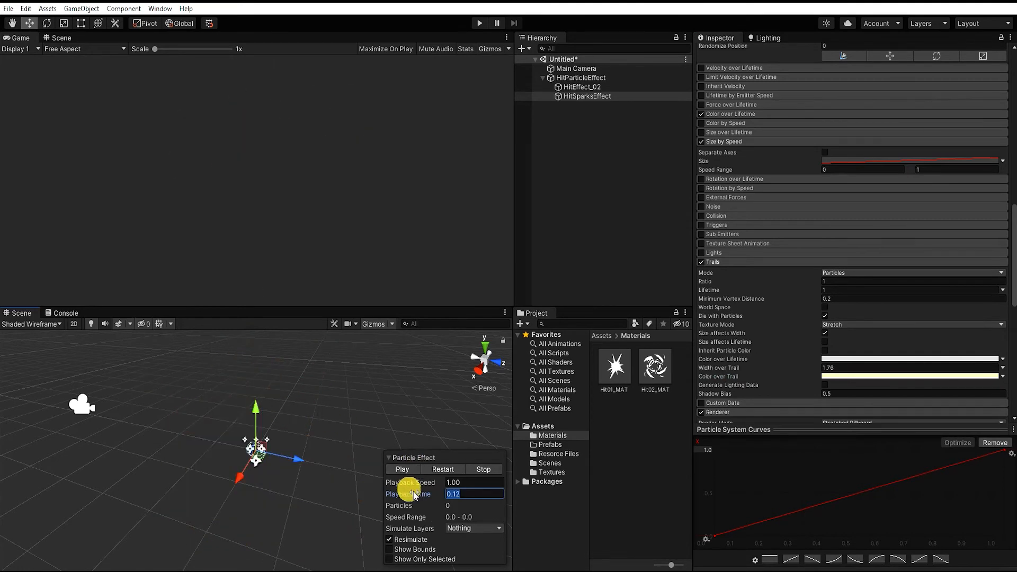
drag(408, 492, 437, 500)
Duplicate HitEffect_02 as HitEffect_03, and duplicate the Hit02_MAT material as Hit03_MAT
click(583, 87)
key(ctrl+d)
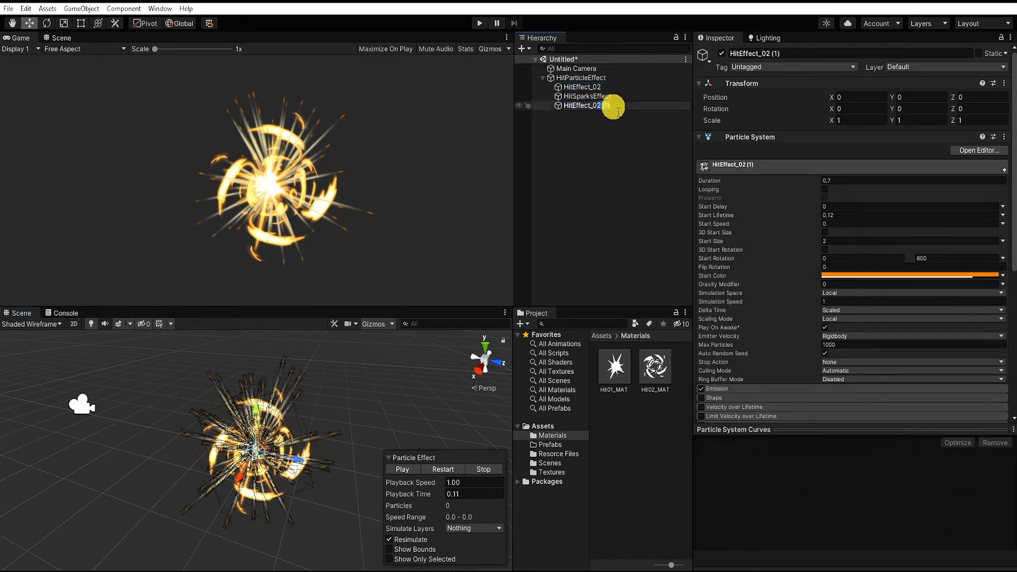
click(656, 371)
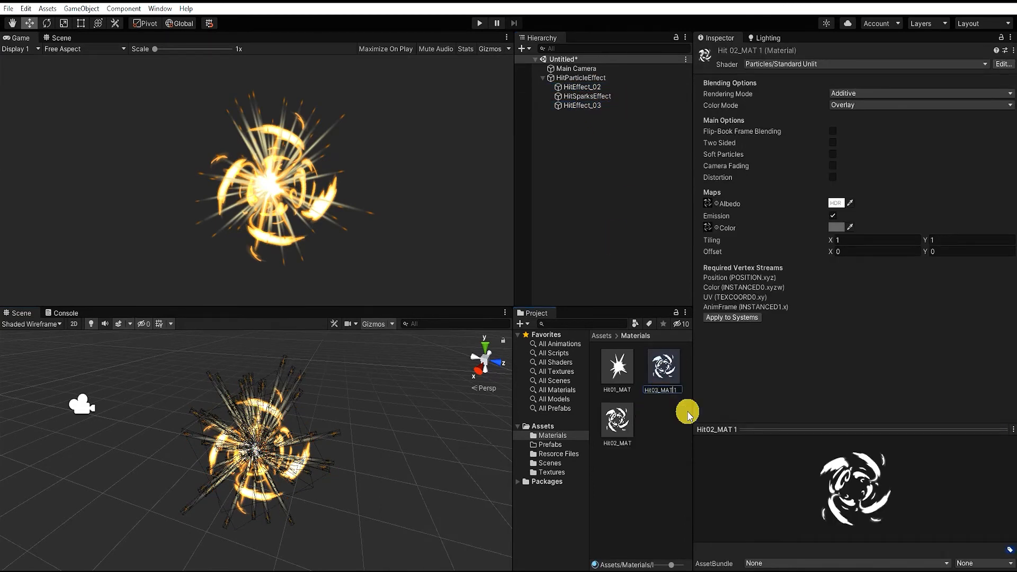
text(Hit03_MAT)
key(Return)
Duplicate the Hit03_MAT material in the Materials folder and rename the copy Hit04_MAT
click(708, 203)
drag(671, 565, 648, 562)
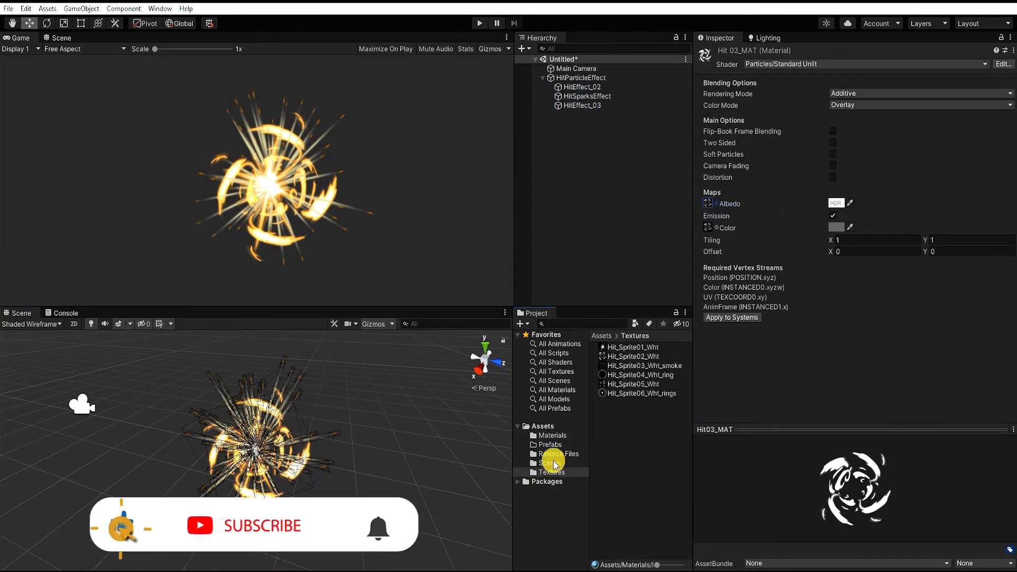
click(552, 435)
click(621, 367)
key(ctrl+d)
click(619, 367)
click(626, 366)
key(BackSpace)
text(4)
key(End)
key(BackSpace)
key(BackSpace)
key(Return)
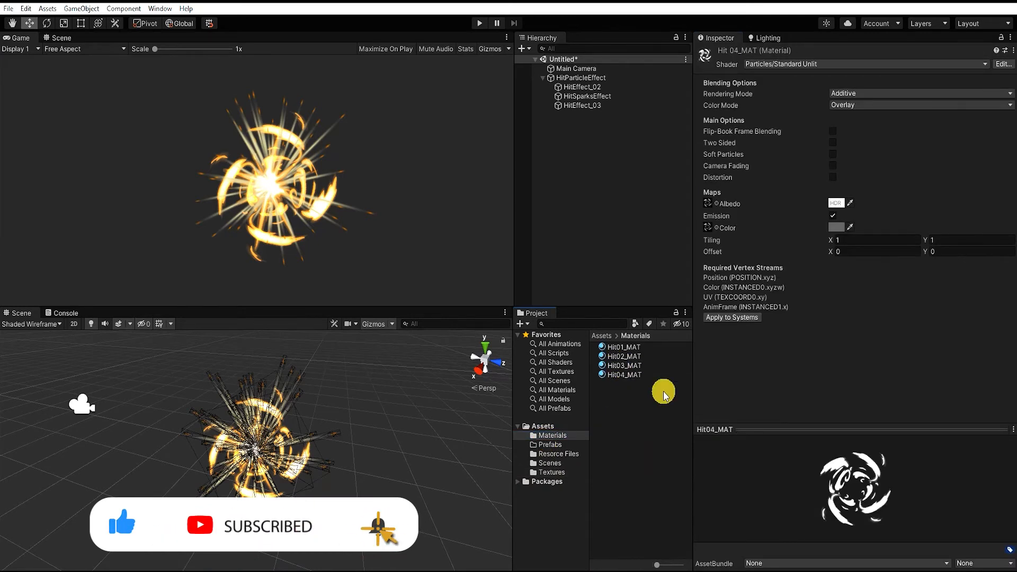
Duplicate Hit04_MAT twice and rename the copies Hit05_MAT and Hit06_MAT
click(622, 376)
key(ctrl+d)
key(ctrl+d)
click(622, 375)
click(623, 375)
click(623, 376)
key(BackSpace)
text(5)
key(End)
key(BackSpace)
key(BackSpace)
key(Return)
click(631, 373)
click(631, 373)
text(Hit06_MAT)
key(Return)
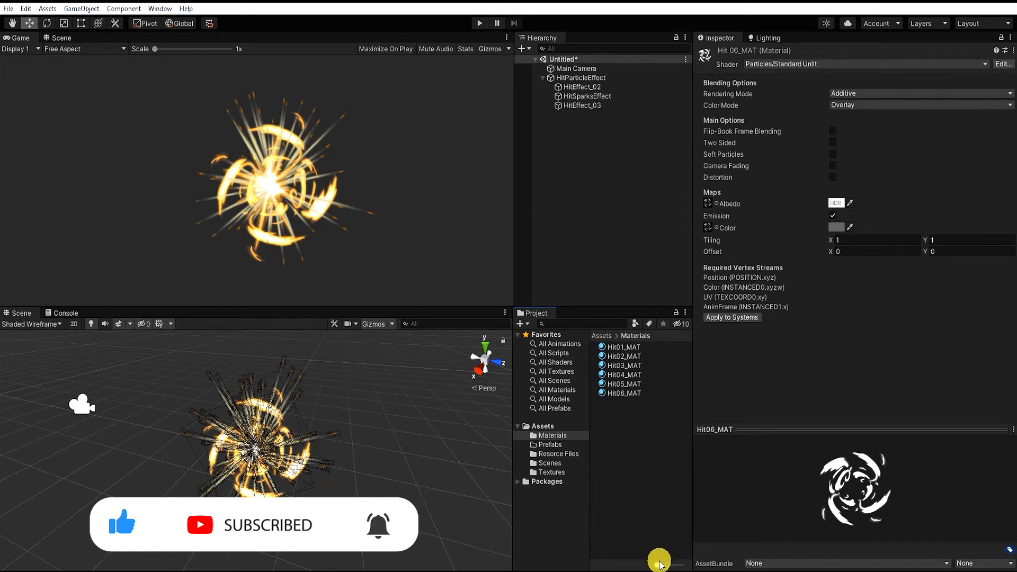
Assign the Hit_Sprite03_Wht_smoke texture to Hit03_MAT and add Smoke to the material's name
drag(657, 565, 670, 565)
click(618, 419)
click(715, 204)
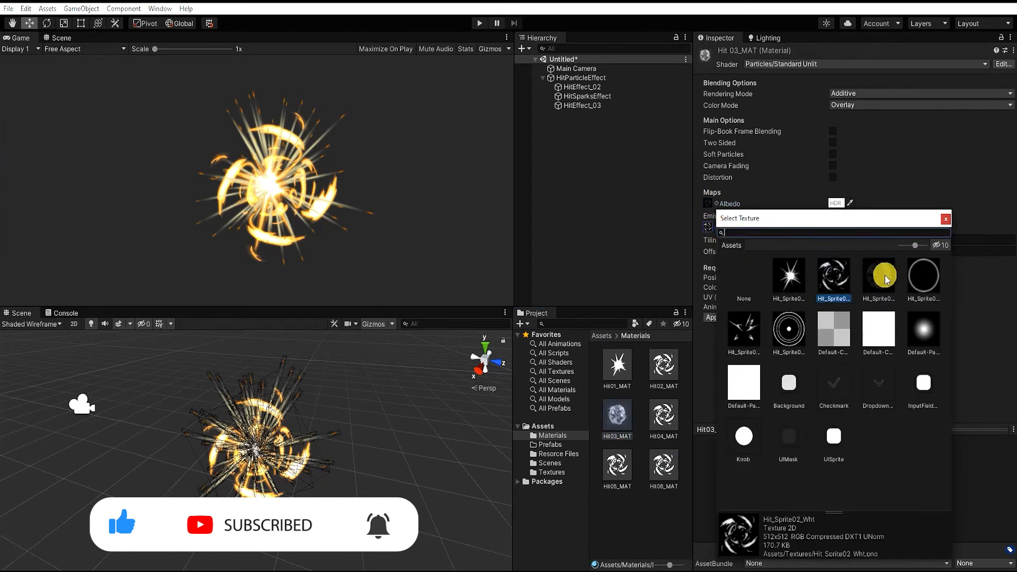
double_click(880, 265)
click(615, 434)
text(Smoke_)
key(Return)
Assign Hit_Sprite04_Wht_ring to Hit04_MAT's albedo and emission maps, and add Ring to the material's name
click(664, 415)
click(710, 203)
double_click(915, 253)
click(716, 228)
double_click(904, 266)
click(662, 438)
text(_Ring)
Assign the Hit_Sprite05_Wht texture to the albedo and emission maps of Hit05_MAT
click(617, 465)
click(708, 204)
click(740, 307)
click(941, 198)
click(708, 228)
click(740, 331)
click(941, 221)
Assign Hit_Sprite06_Wht_rings to Hit06_MAT's albedo and emission maps, and add Ring to the material's name
click(664, 466)
click(717, 204)
double_click(785, 307)
click(717, 228)
click(785, 331)
click(942, 221)
click(663, 487)
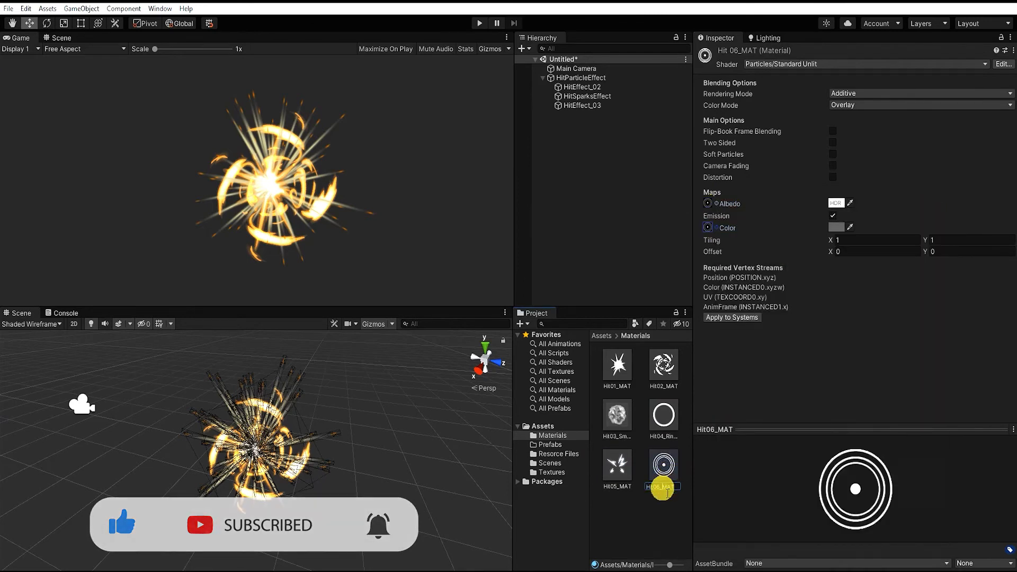
text(_Rings)
key(Return)
Rename HitEffect_03 as HitEffect_05, assign Hit05_MAT as its renderer material, and preview the effect at playback time 0.12
click(585, 106)
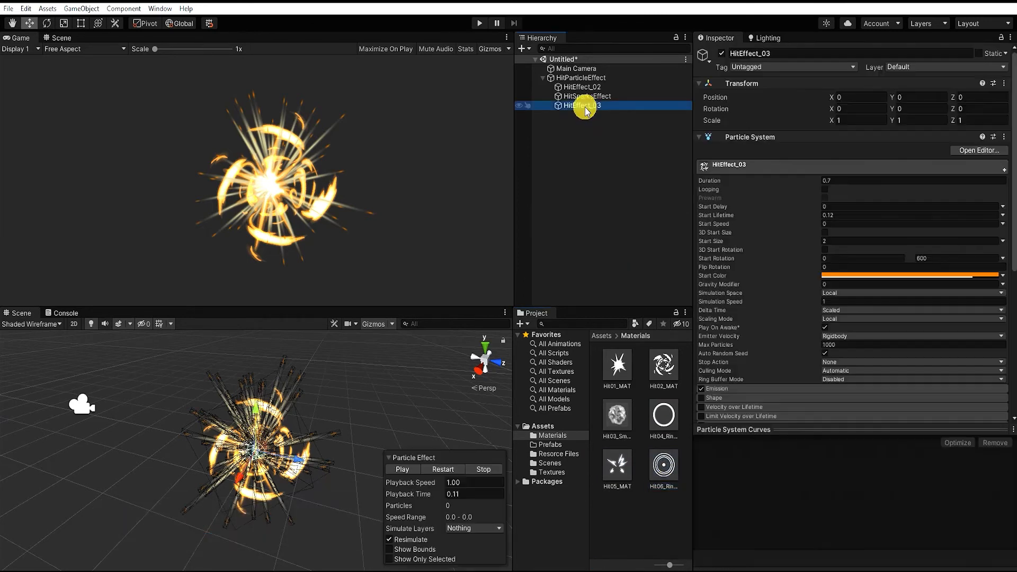
scroll(750, 212, down, 15)
drag(913, 260, 899, 202)
drag(403, 493, 444, 491)
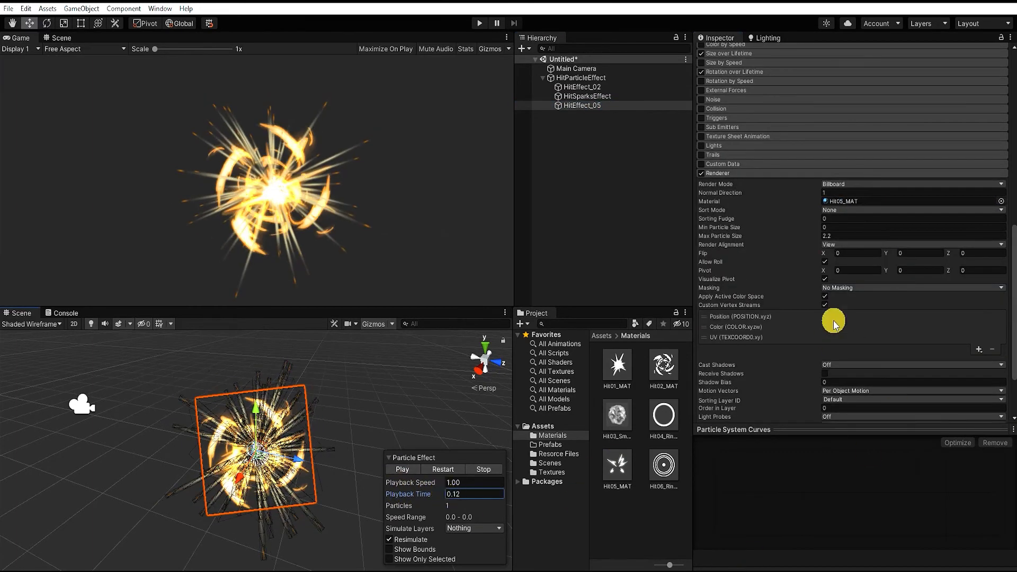
Set the emission burst count of HitEffect_05 to 2
scroll(833, 324, up, 4)
scroll(821, 254, up, 4)
click(797, 179)
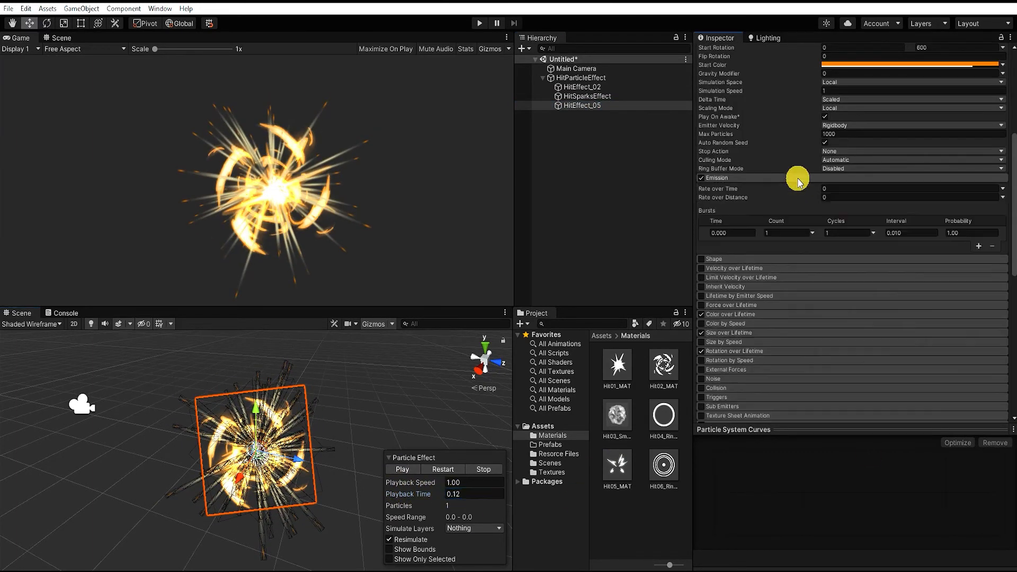
click(781, 233)
text(2)
Set HitEffect_05's maximum Start Rotation to 400 and its Start Size to 3
scroll(901, 305, up, 4)
scroll(899, 305, up, 4)
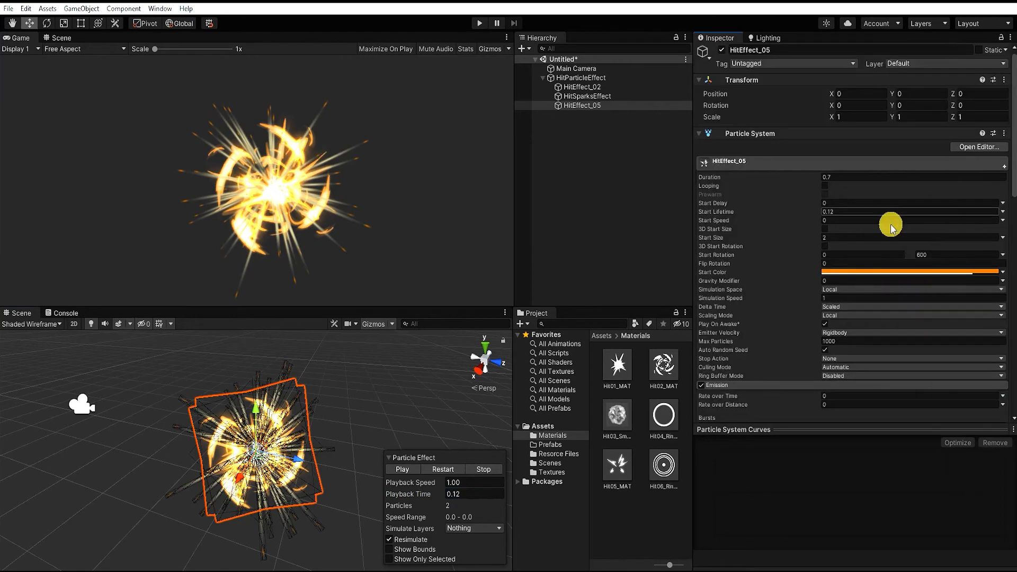
click(941, 255)
text(400)
click(854, 240)
text(3)
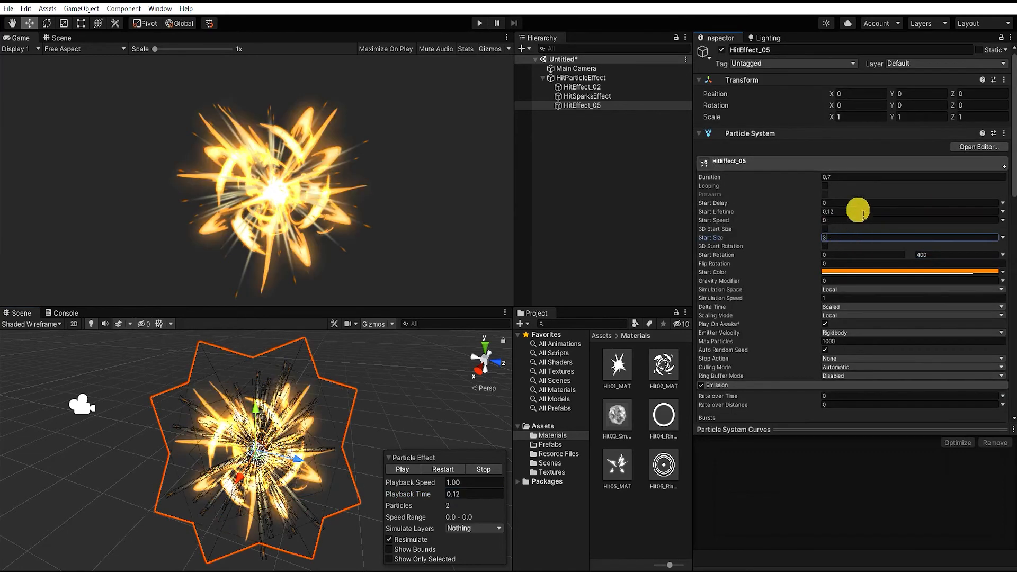
Make HitEffect_05's Start Color a slightly yellower orange with lower alpha, and set its minimum Start Rotation to 45
click(869, 272)
click(975, 327)
click(989, 263)
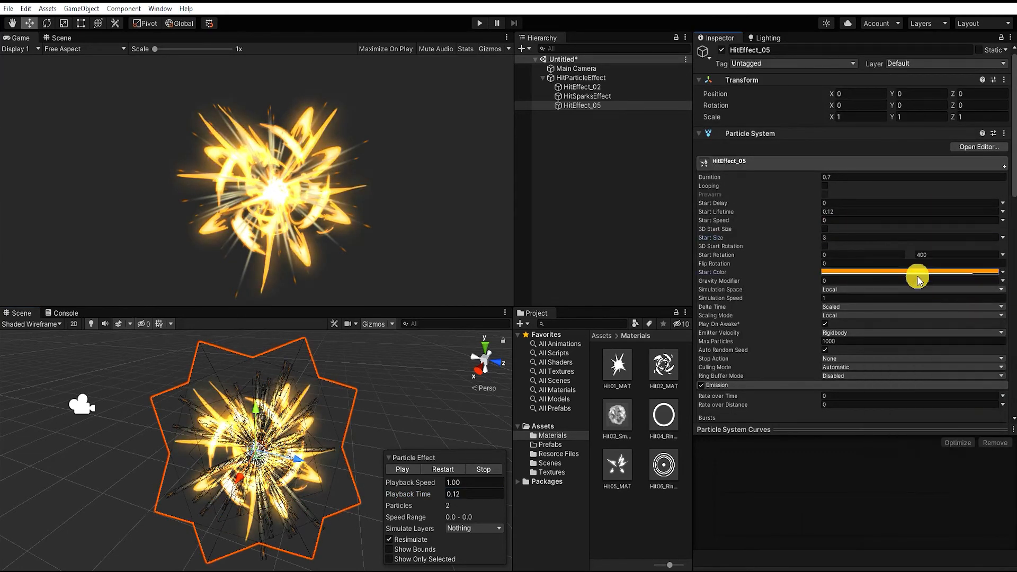
click(921, 272)
click(962, 494)
click(1009, 263)
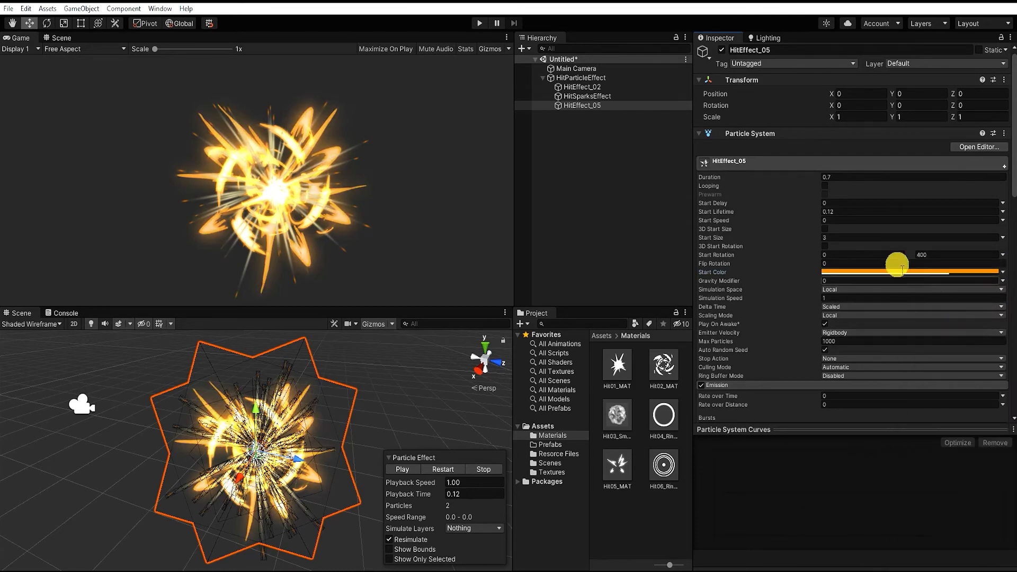
text(45)
Reshape the start of HitEffect_05's Size over Lifetime curve by adjusting its first key
scroll(932, 265, down, 5)
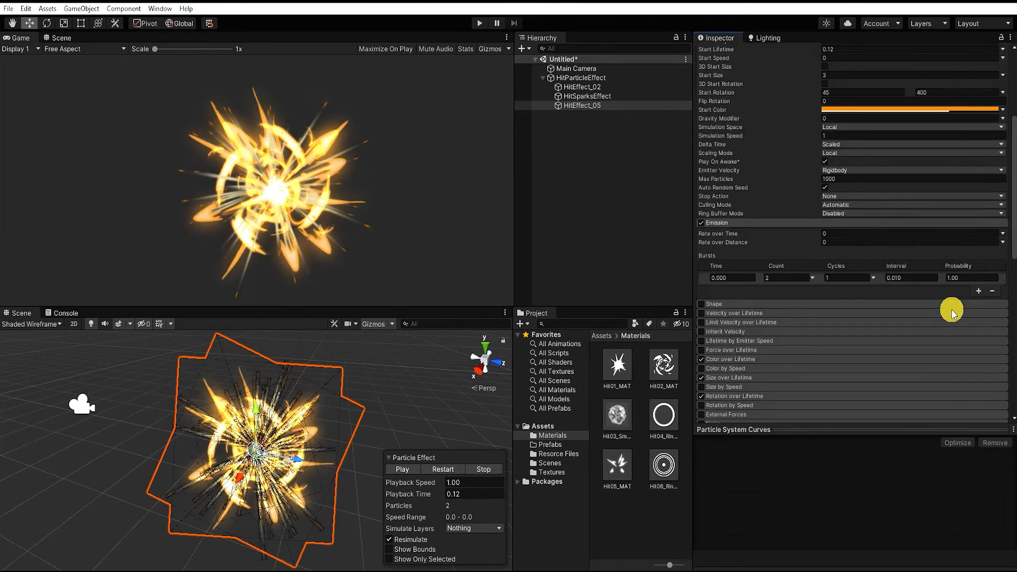
click(777, 360)
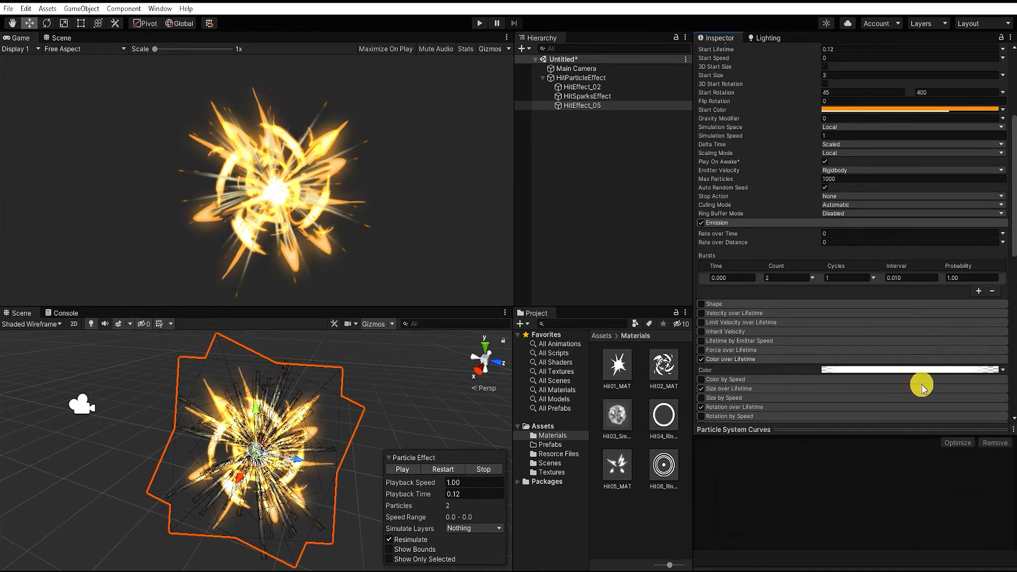
scroll(771, 318, down, 3)
click(771, 285)
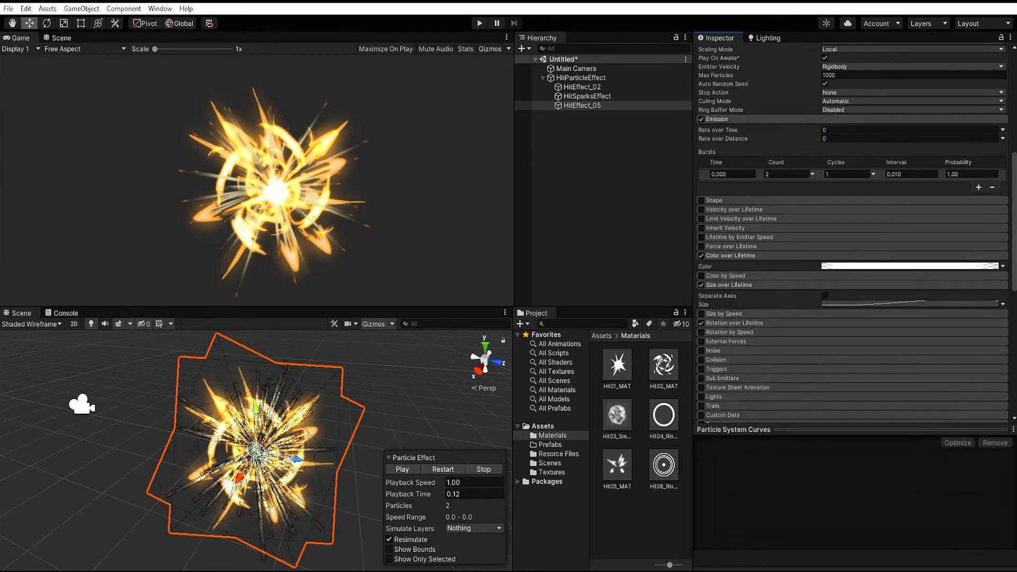
click(847, 304)
drag(725, 511, 742, 509)
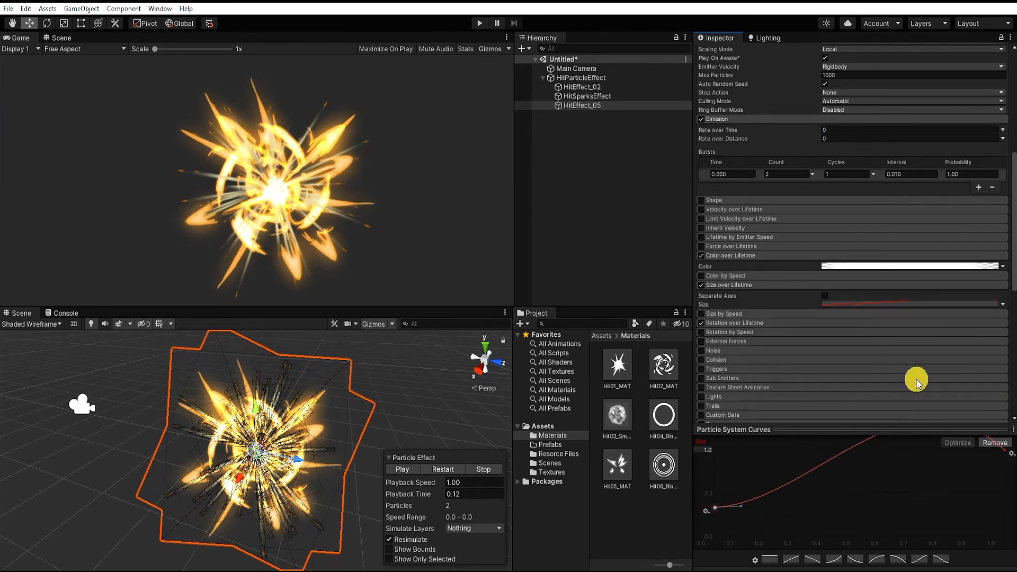
Try a maximum of 1.5 for HitEffect_05's Size over Lifetime curve
click(1003, 305)
click(962, 328)
click(945, 305)
text(1.5)
click(1003, 305)
click(961, 319)
Set the maximum of HitEffect_05's Size over Lifetime curve to 1.3
click(1003, 305)
click(962, 329)
click(954, 304)
text(1.3)
click(1003, 305)
click(962, 321)
Set HitEffect_05's Rotation over Lifetime angular velocity to 200 and preview the effect at playback time 0.12
click(875, 325)
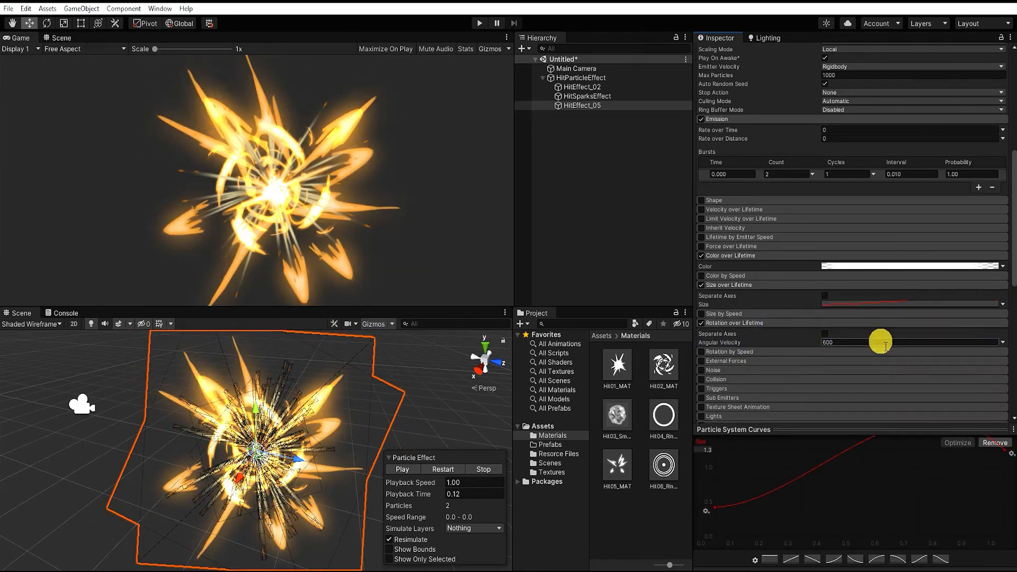
click(416, 491)
click(854, 342)
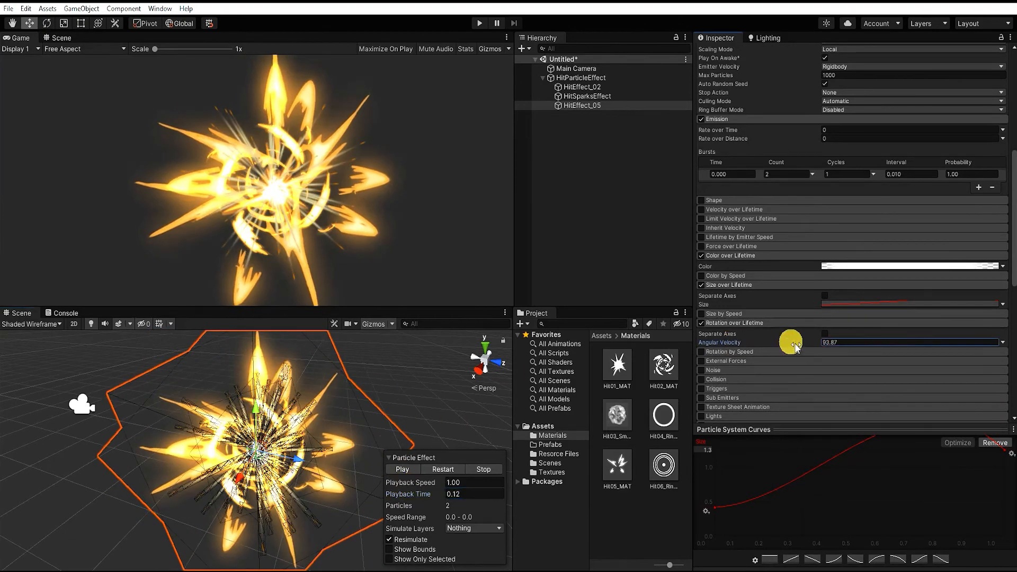
text(600)
drag(421, 496, 393, 496)
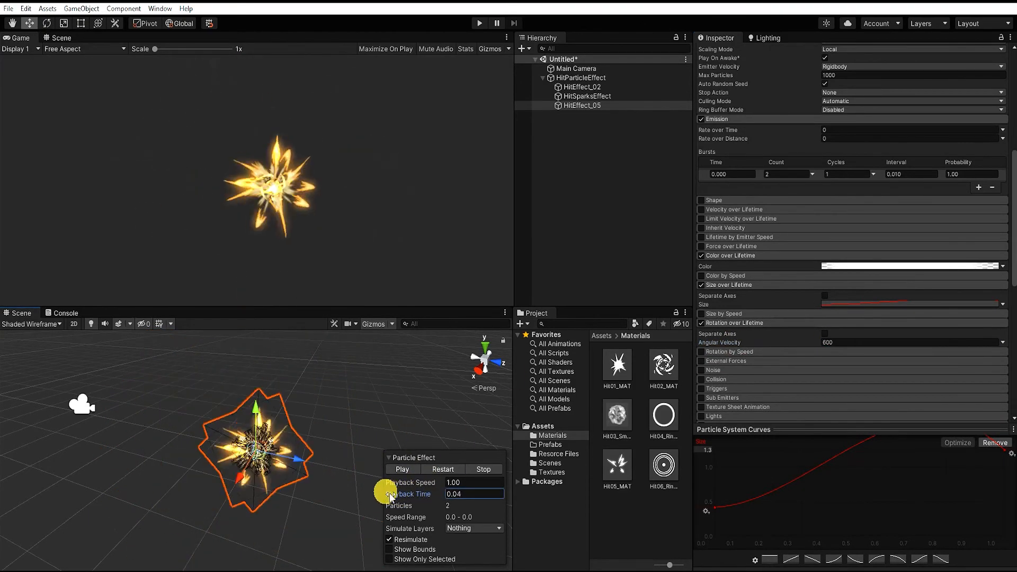
click(843, 342)
text(200)
drag(420, 492, 432, 495)
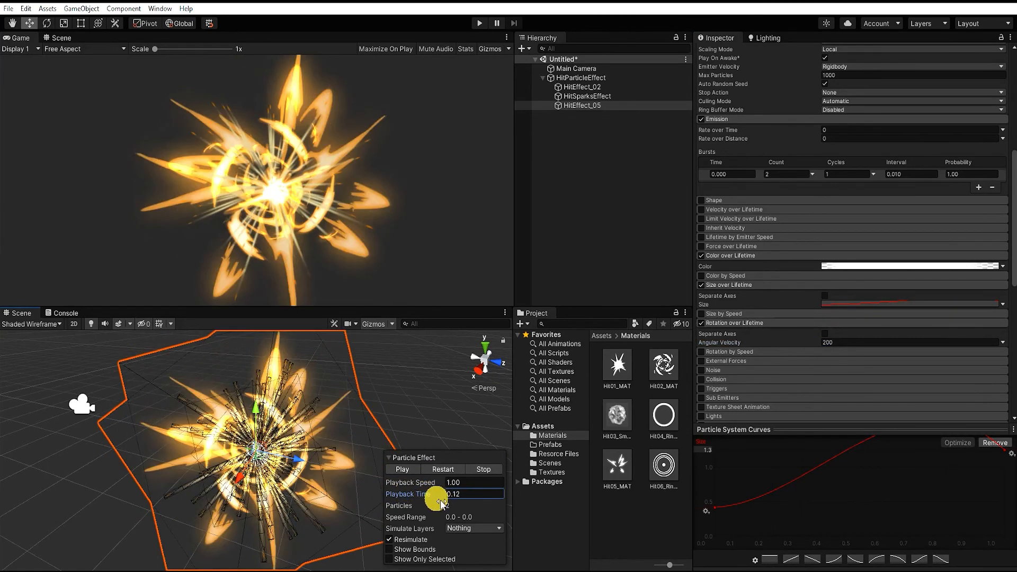
Set the renderer's Max Particle Size of HitEffect_05 to 2
scroll(894, 343, down, 4)
click(861, 403)
text(2)
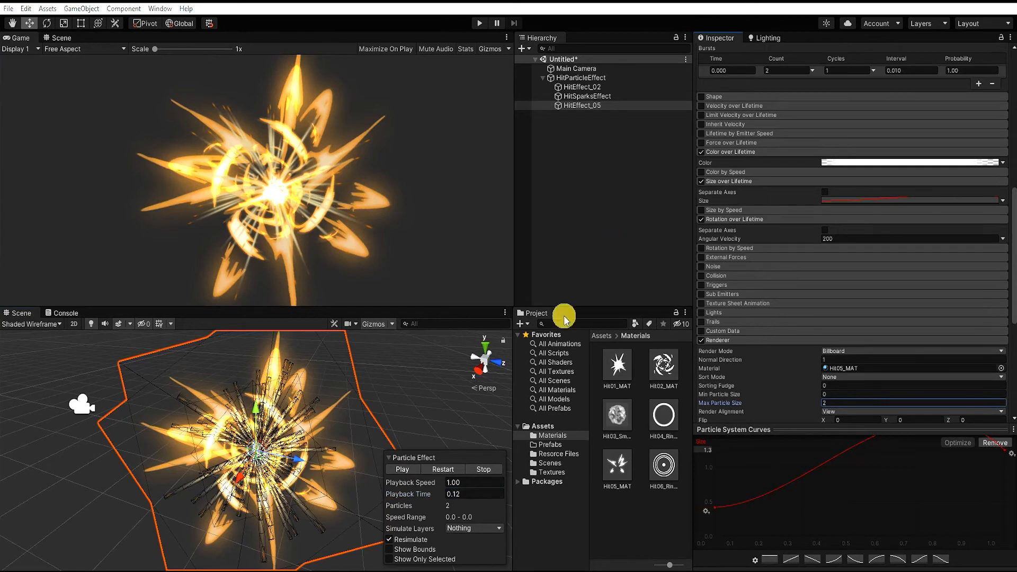
Duplicate HitEffect_02 as HitEffect_04, placed above HitEffect_05, and assign the Hit04 ring material to its renderer
click(609, 87)
key(ctrl+d)
drag(600, 98, 599, 101)
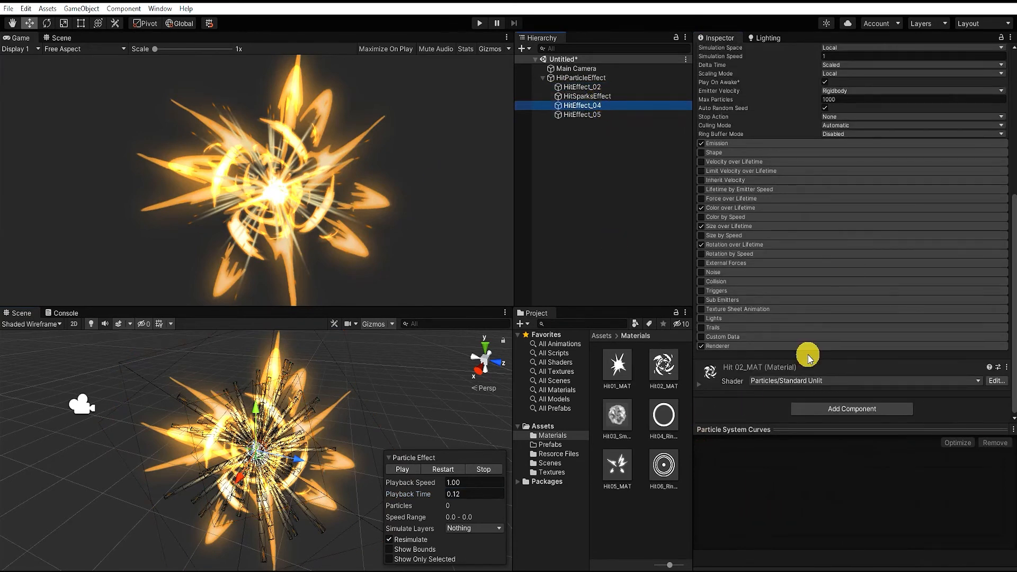
click(807, 350)
scroll(747, 344, down, 3)
drag(663, 414, 844, 269)
Set HitEffect_04's maximum Start Rotation to 60 and its Start Size to 2.63, previewing at playback time 0.11
scroll(952, 334, up, 3)
scroll(836, 290, up, 6)
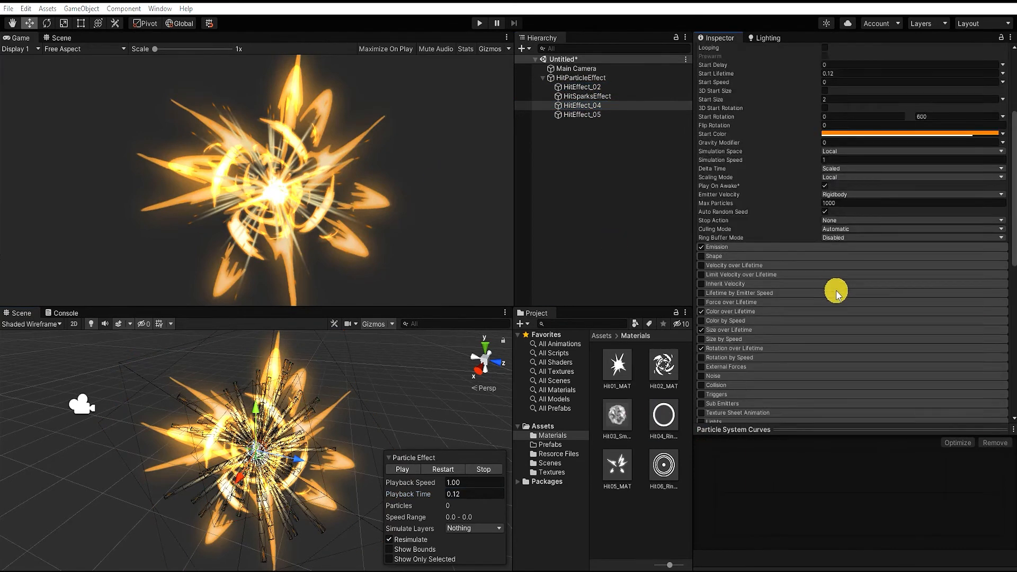
click(962, 220)
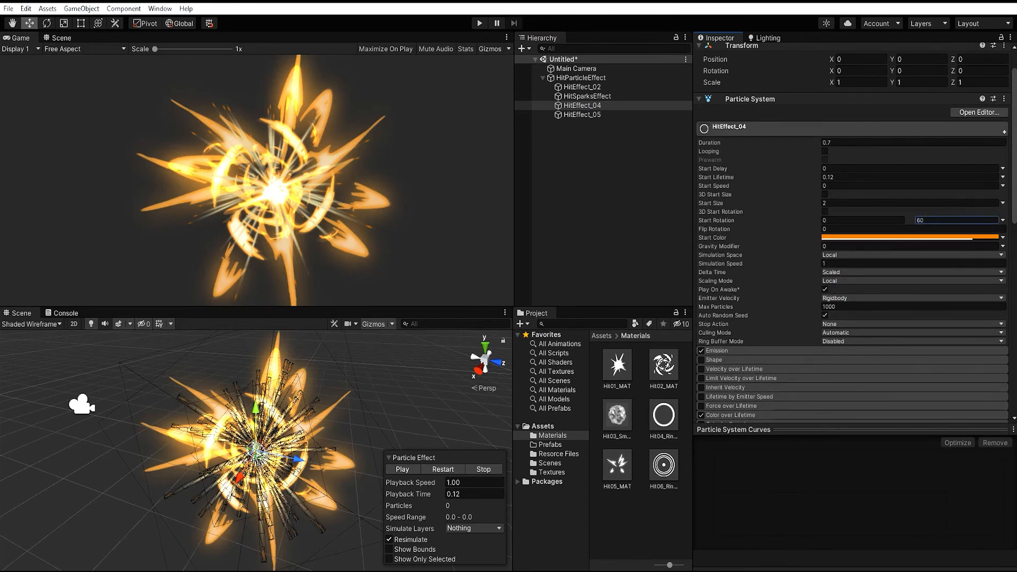
click(443, 469)
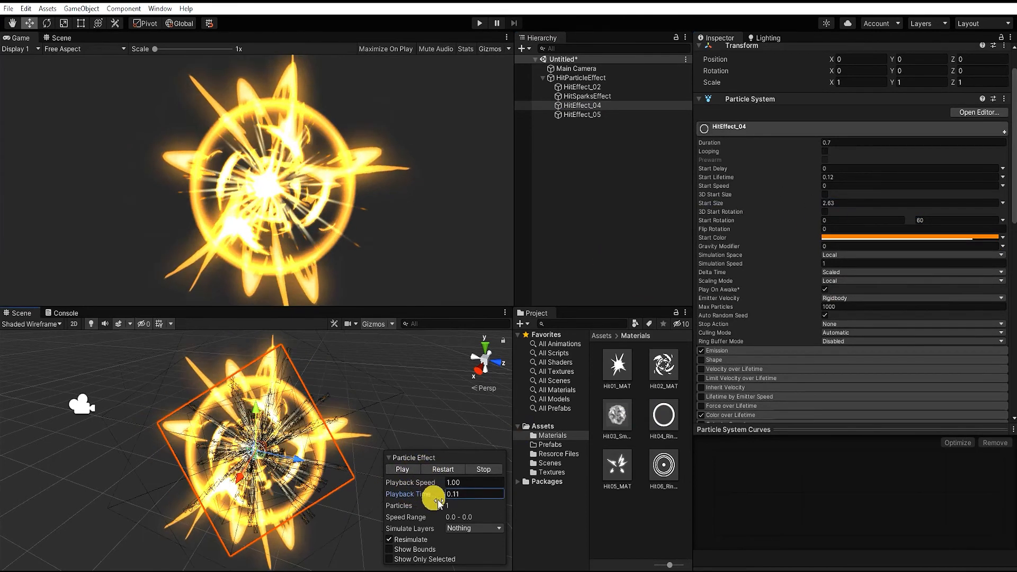
Lower the alpha of HitEffect_04's Start Color to make the ring fainter
click(892, 237)
drag(968, 461, 954, 465)
click(1006, 228)
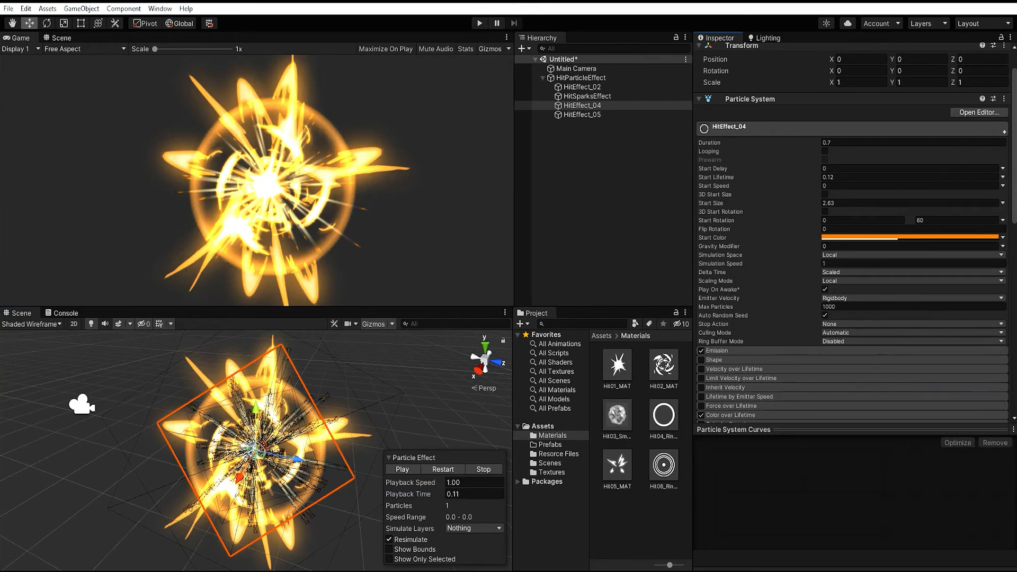
Try a maximum of 3 for HitEffect_04's Size over Lifetime curve
scroll(741, 324, down, 3)
click(797, 329)
click(1003, 350)
click(990, 378)
click(954, 350)
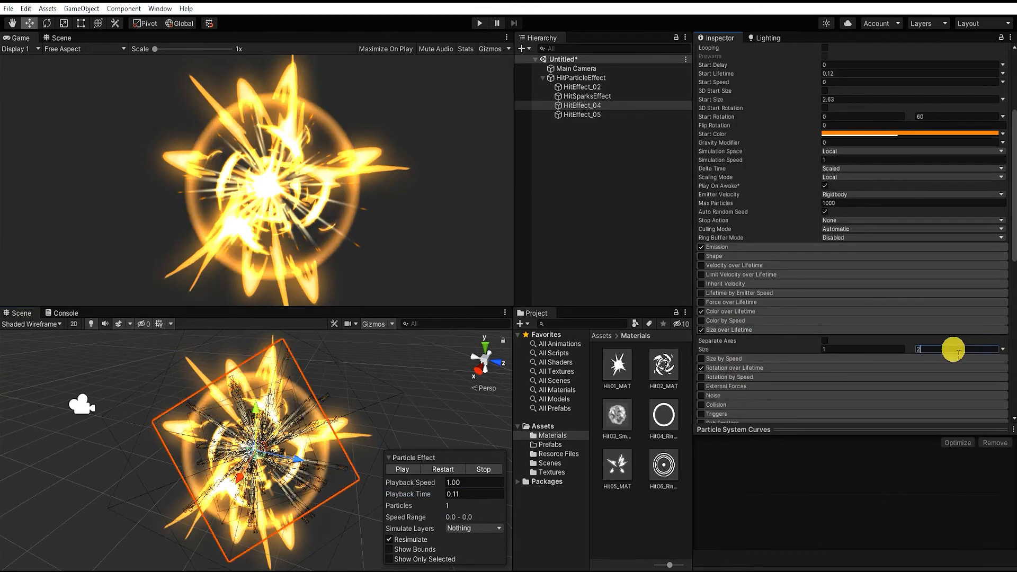
text(3)
click(1003, 351)
click(965, 362)
Try a maximum of 2 for HitEffect_04's Size over Lifetime curve
click(1001, 350)
click(975, 374)
drag(928, 350, 886, 348)
text(2)
click(1004, 350)
click(986, 361)
Set the maximum of HitEffect_04's Size over Lifetime curve to 1.5
click(1003, 349)
click(973, 373)
click(949, 351)
text(1.5)
click(1002, 349)
click(986, 361)
Lower the first key of HitEffect_04's Size over Lifetime curve and preview the effect at playback time 0.09
drag(412, 493, 395, 493)
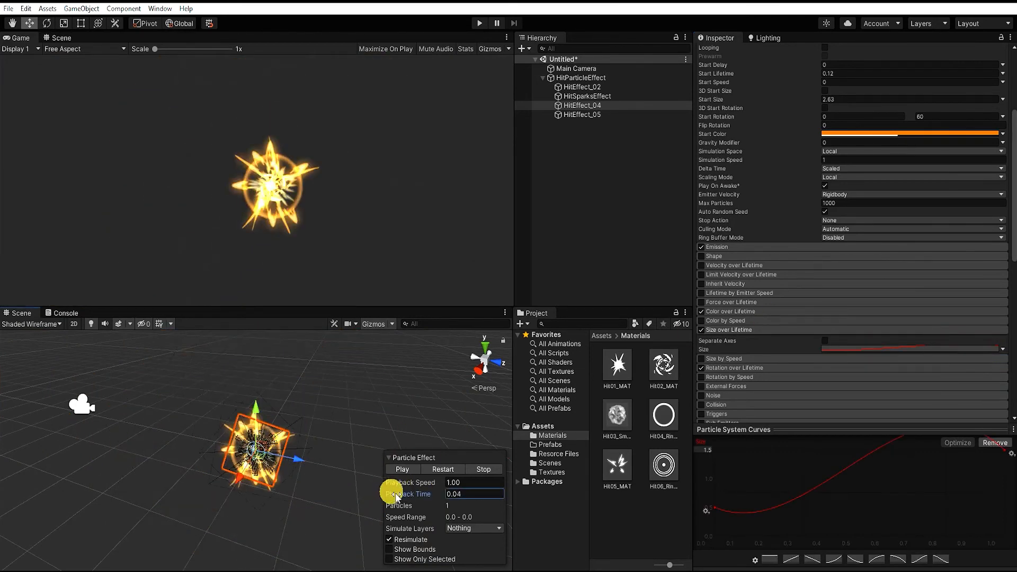
drag(713, 508, 716, 529)
mouse_move(424, 500)
mouse_down()
mouse_move(449, 501)
mouse_move(419, 499)
mouse_move(430, 499)
mouse_up()
Change HitEffect_04's Start Color to the lighter, yellower orange FBA92F and preview the ring's growth
click(911, 133)
drag(967, 193, 996, 191)
click(970, 192)
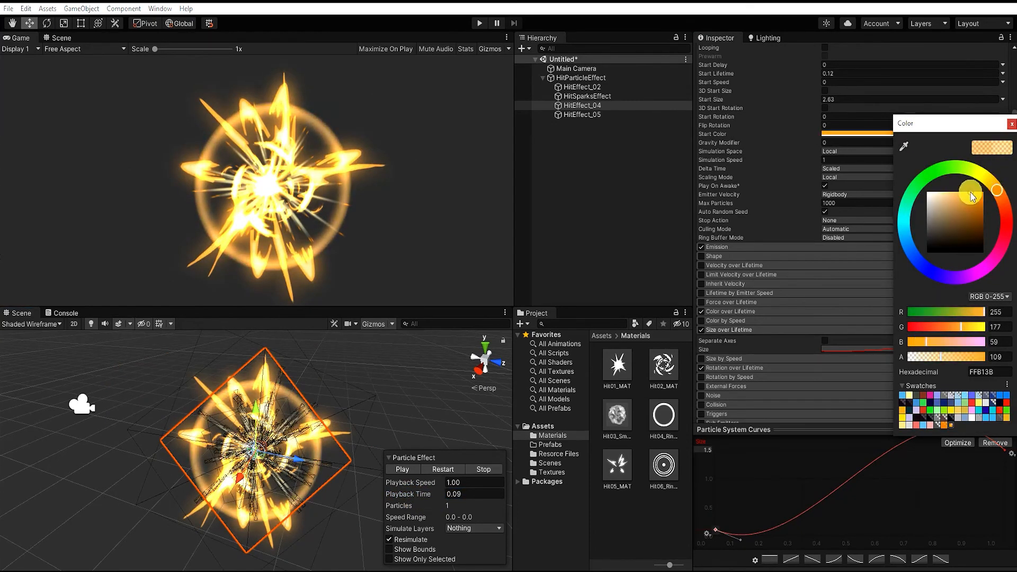
click(1011, 124)
click(434, 499)
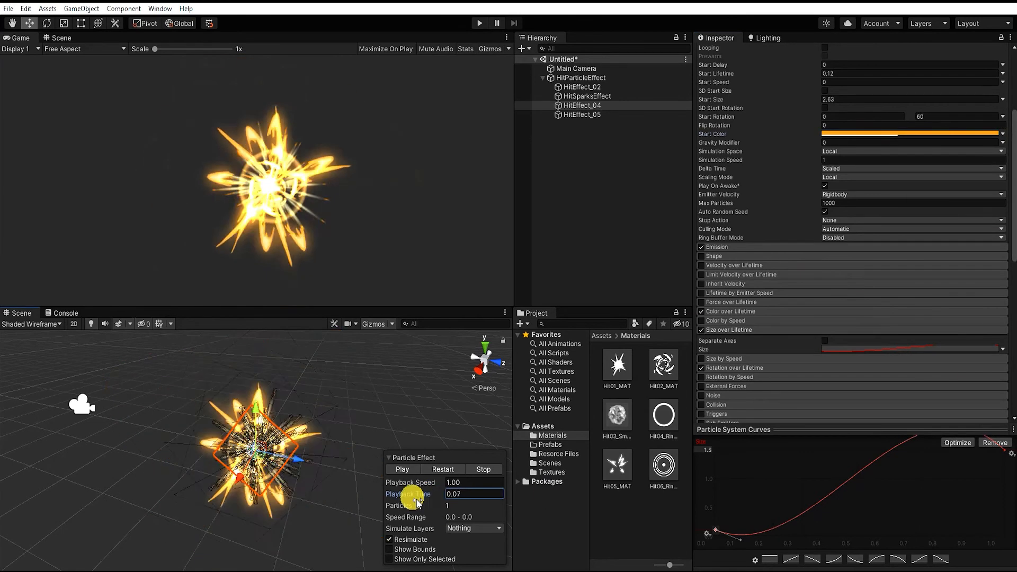
scroll(843, 369, down, 5)
drag(664, 465, 843, 220)
key(ctrl+z)
click(621, 241)
Duplicate HitEffect_04 as HitEffect_06, assign Hit06_Rings_MAT to its renderer, and preview it at playback time 0.11
click(584, 106)
key(ctrl+d)
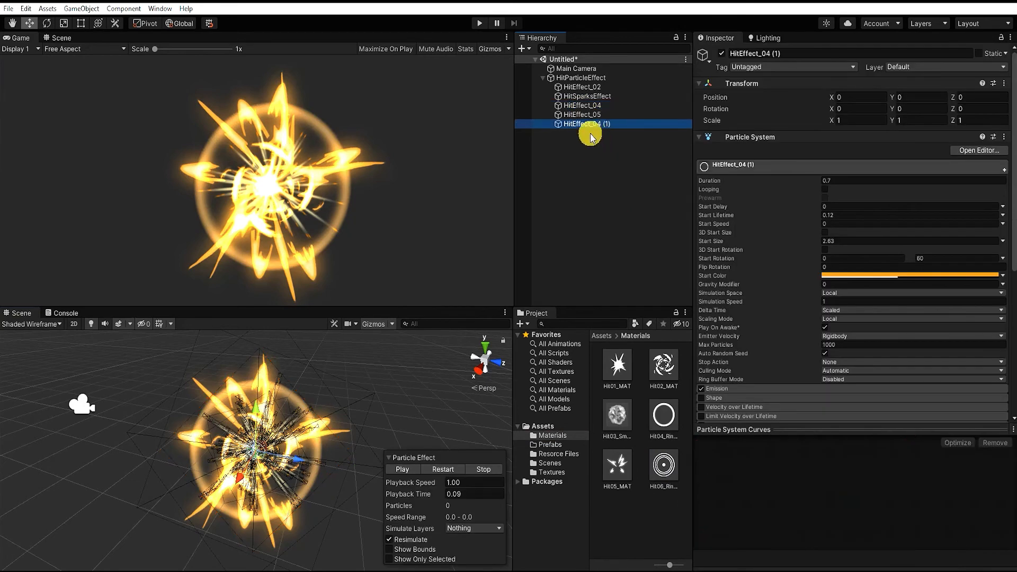
scroll(786, 328, down, 10)
drag(655, 474, 861, 166)
drag(419, 493, 453, 493)
Give HitEffect_06's Size over Lifetime a smooth preset curve rising from 0 to 1.5
scroll(854, 291, down, 3)
scroll(853, 291, up, 10)
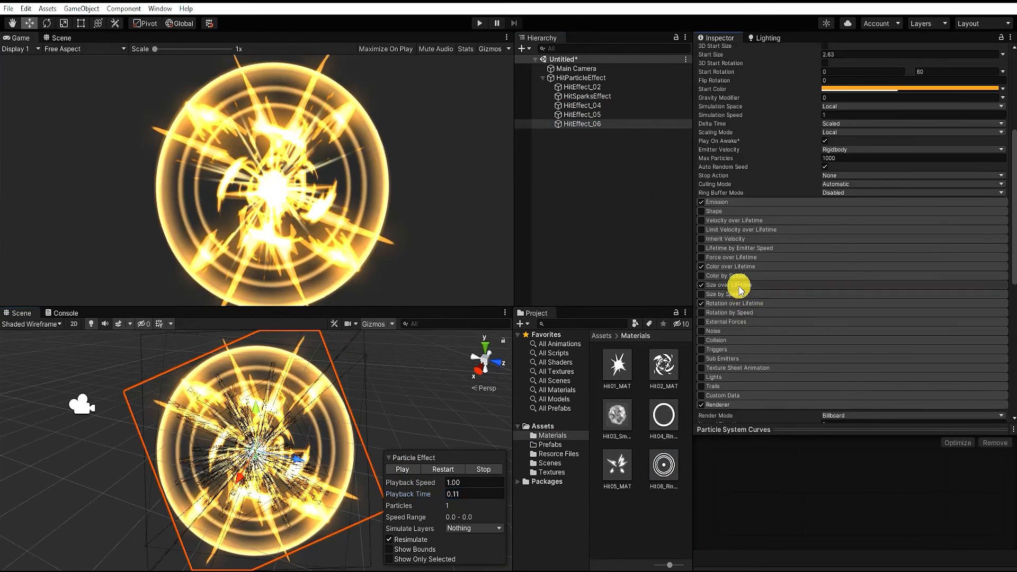
click(737, 284)
click(831, 561)
scroll(1001, 210, down, 3)
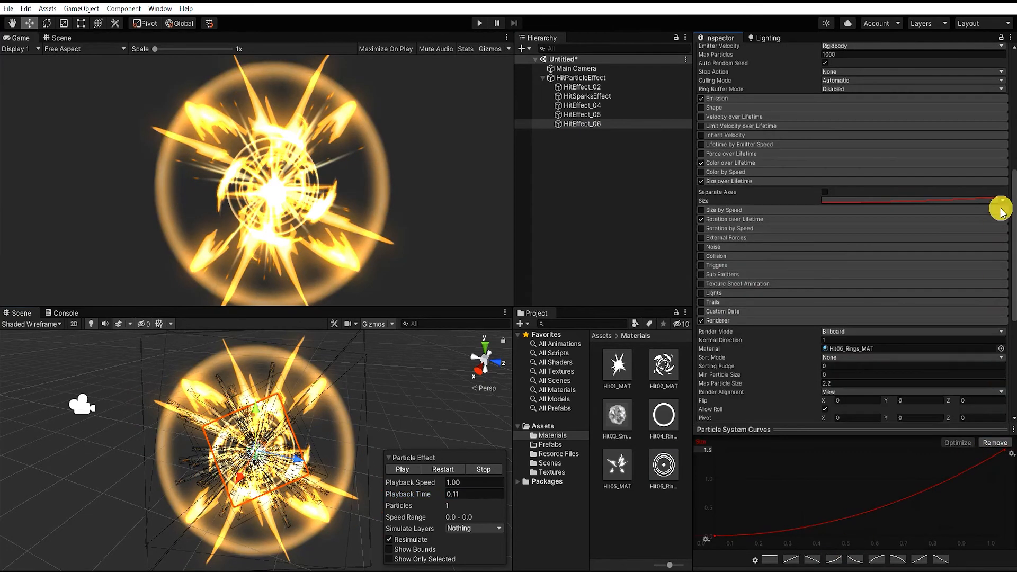
Lower HitEffect_06's Start Color alpha to 56 and make its orange more saturated
scroll(943, 265, up, 10)
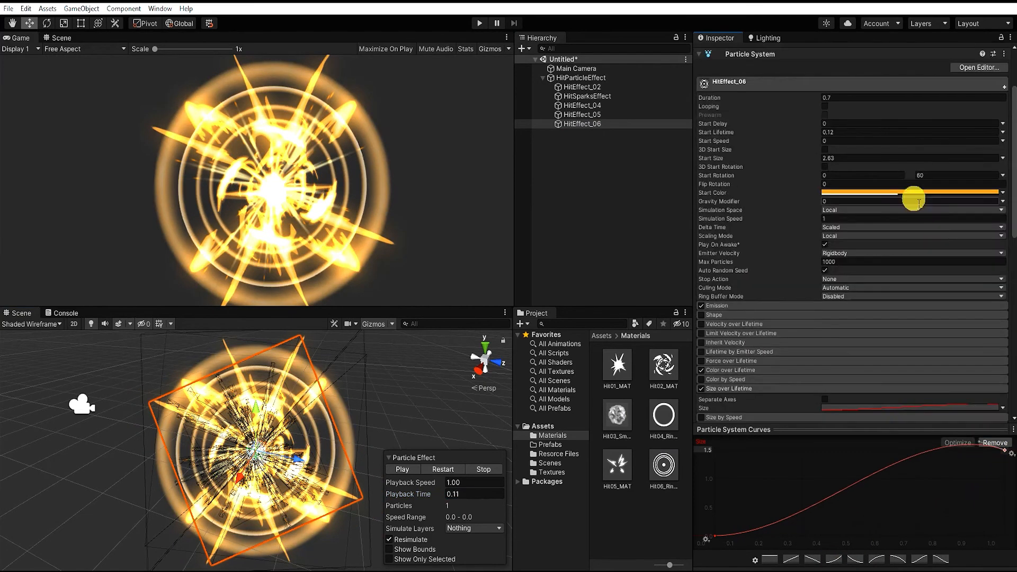
click(923, 194)
drag(942, 413, 925, 412)
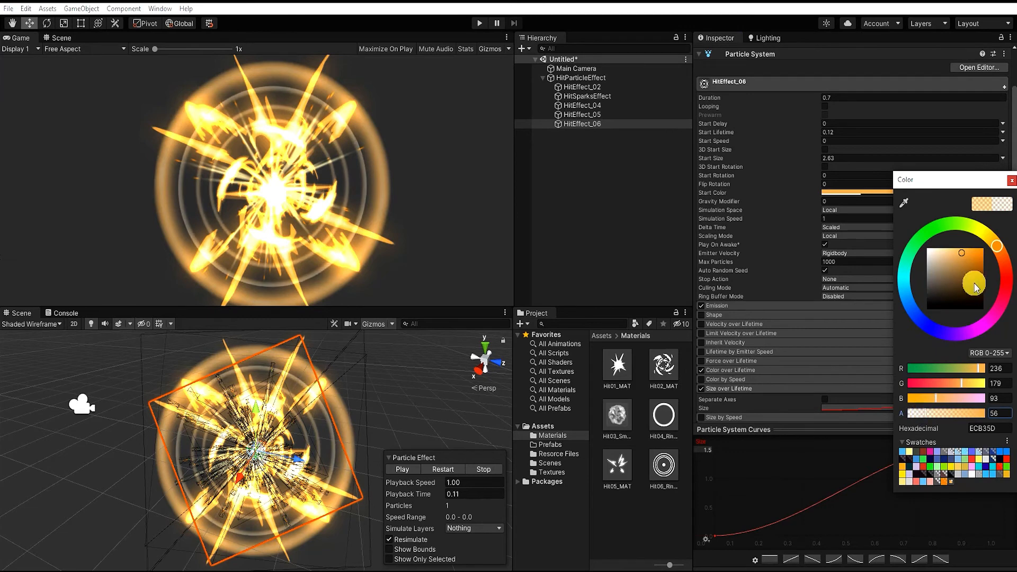
drag(963, 254, 978, 254)
click(1012, 181)
Try a Start Size of 2 for HitEffect_06 and preview the rings
scroll(846, 274, down, 3)
scroll(846, 271, up, 3)
click(844, 159)
text(2)
mouse_move(419, 496)
mouse_down()
mouse_move(394, 499)
mouse_move(406, 489)
mouse_up()
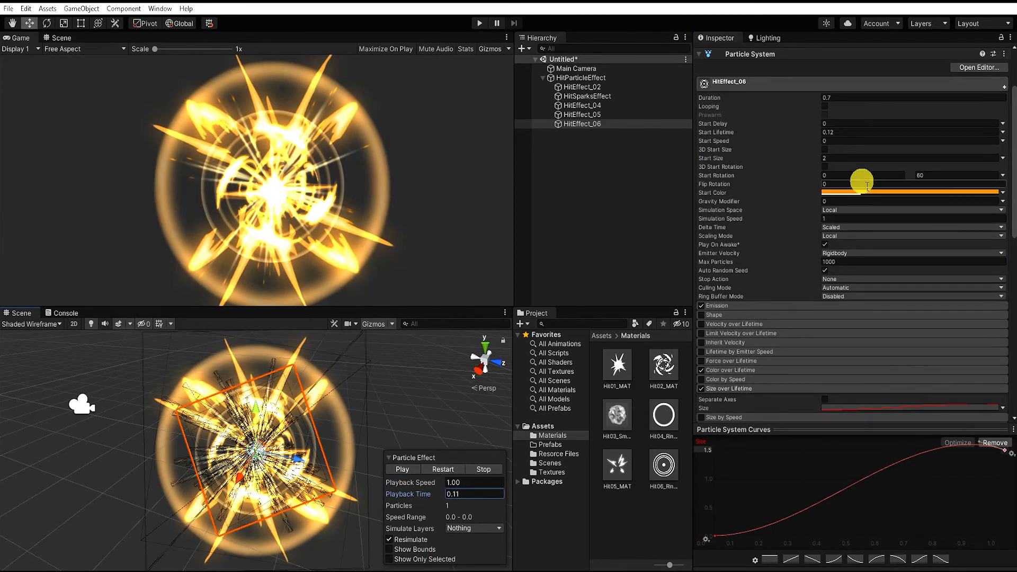
Set HitEffect_06's Start Size to 2.5, turn off Rotation over Lifetime, and preview at playback time 0.09
click(848, 158)
text(2.5)
scroll(858, 265, down, 3)
mouse_move(419, 495)
mouse_down()
mouse_move(395, 495)
mouse_move(427, 498)
mouse_move(404, 487)
mouse_up()
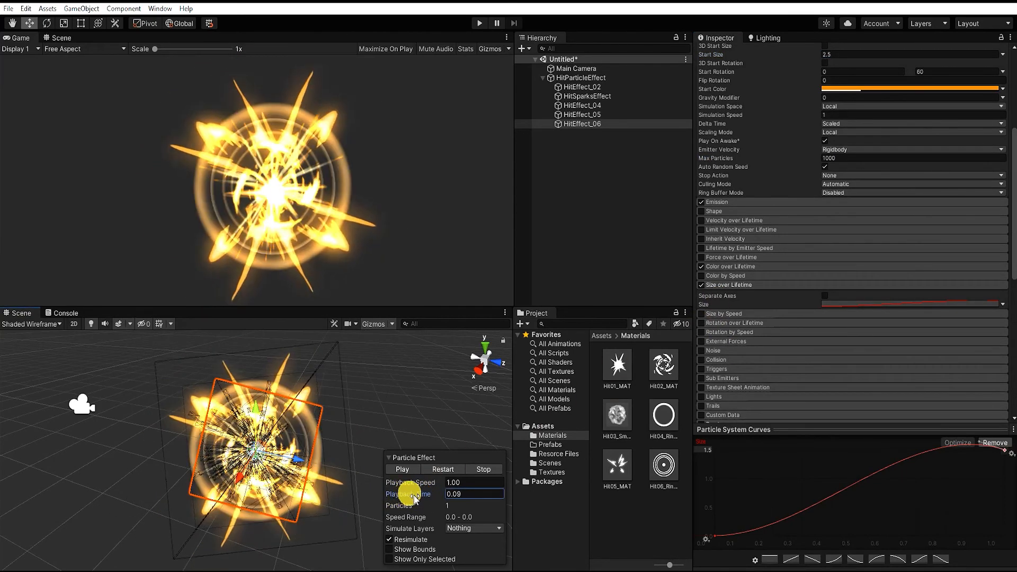
Adjust the alpha keys of HitEffect_06's Color over Lifetime gradient for a longer fade-in and earlier fade-out, ending at 90.6%
click(795, 265)
click(830, 277)
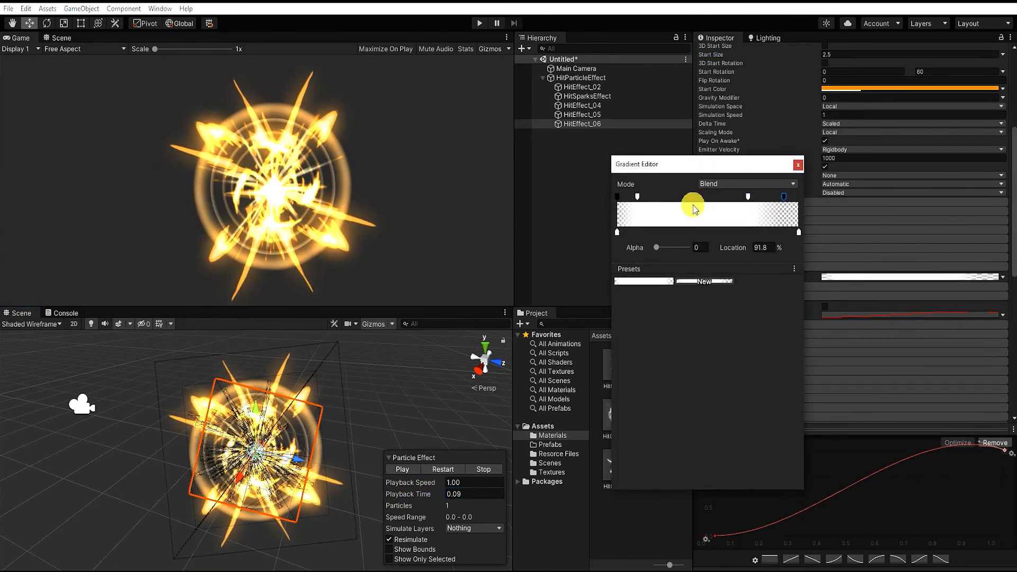
click(799, 167)
drag(398, 495, 422, 494)
click(841, 278)
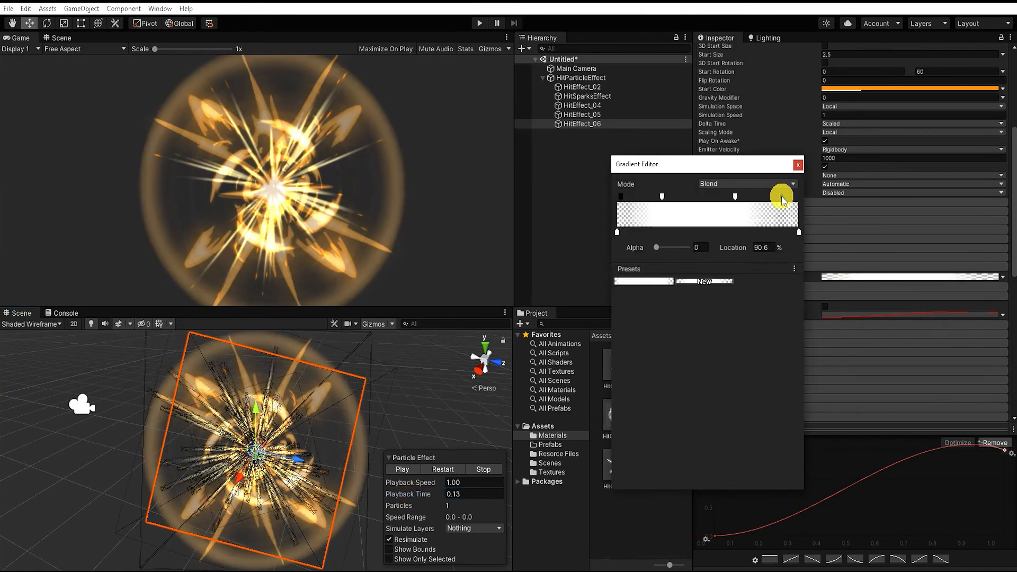
mouse_move(419, 495)
mouse_down()
mouse_move(398, 488)
mouse_move(408, 496)
mouse_up()
Duplicate HitEffect_06 and rename the copy HitEffect_Smoke
click(599, 137)
click(598, 127)
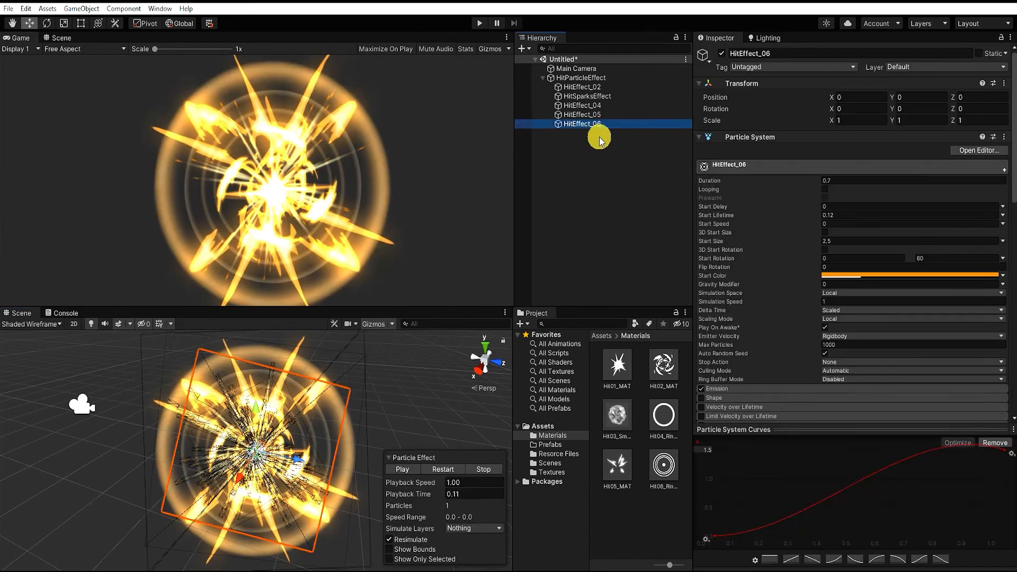
key(ctrl+d)
key(F2)
drag(590, 133, 625, 134)
key(Return)
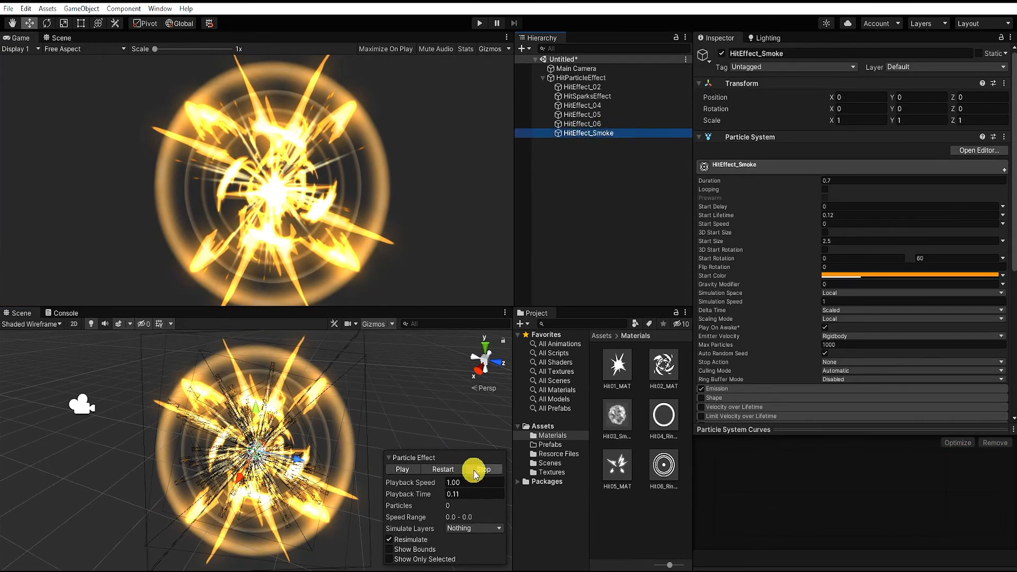
Assign the Hit03 smoke material to HitEffect_Smoke's renderer, with the effect previewed at playback time 0.11
click(480, 469)
drag(404, 488, 409, 494)
scroll(768, 373, down, 4)
scroll(768, 374, down, 5)
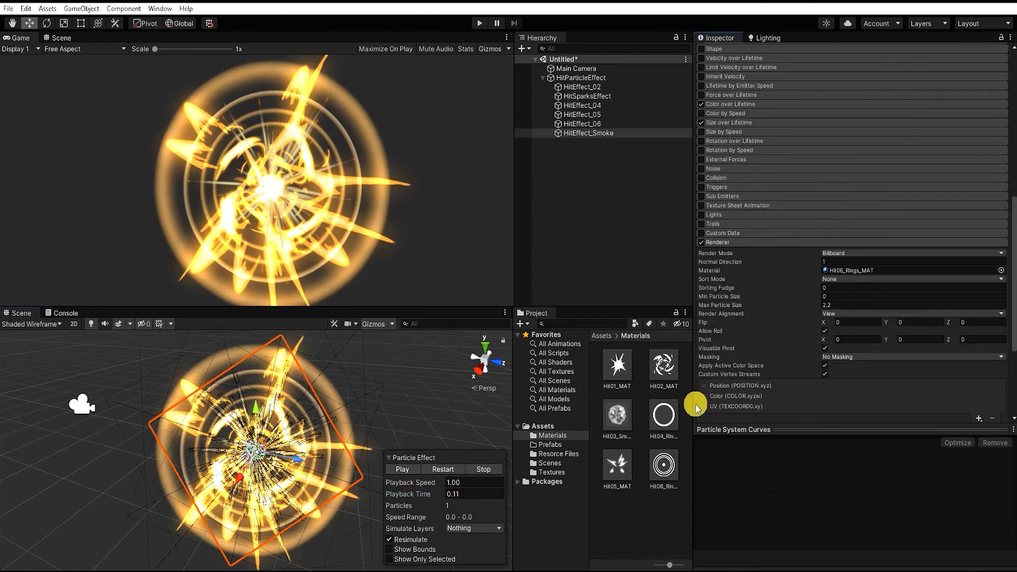
Set the emission burst cycles of HitEffect_Smoke to 12
scroll(946, 218, up, 5)
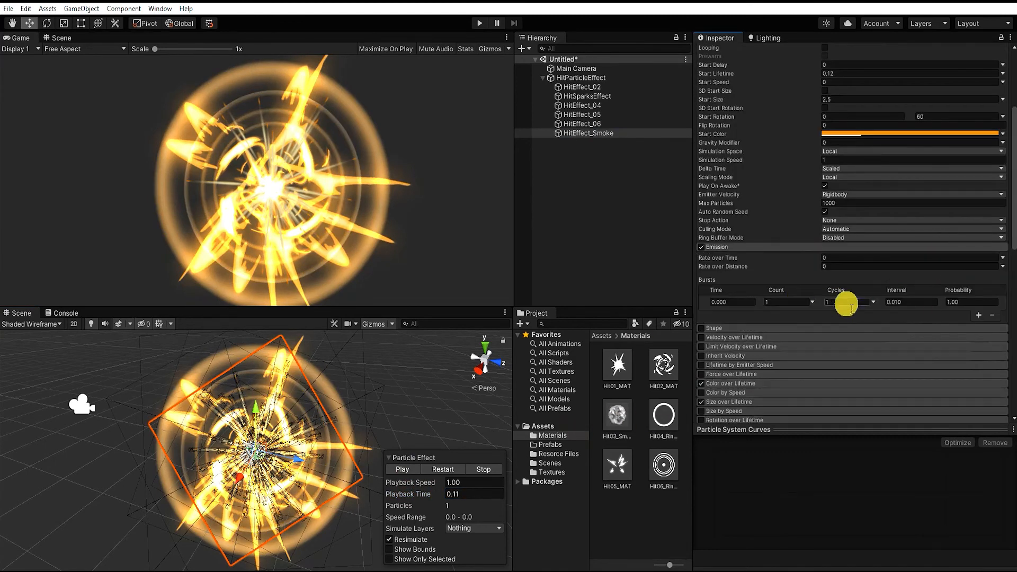
click(846, 304)
text(12)
Set HitEffect_Smoke's Start Speed to a random value between 2 and 3
scroll(957, 320, up, 2)
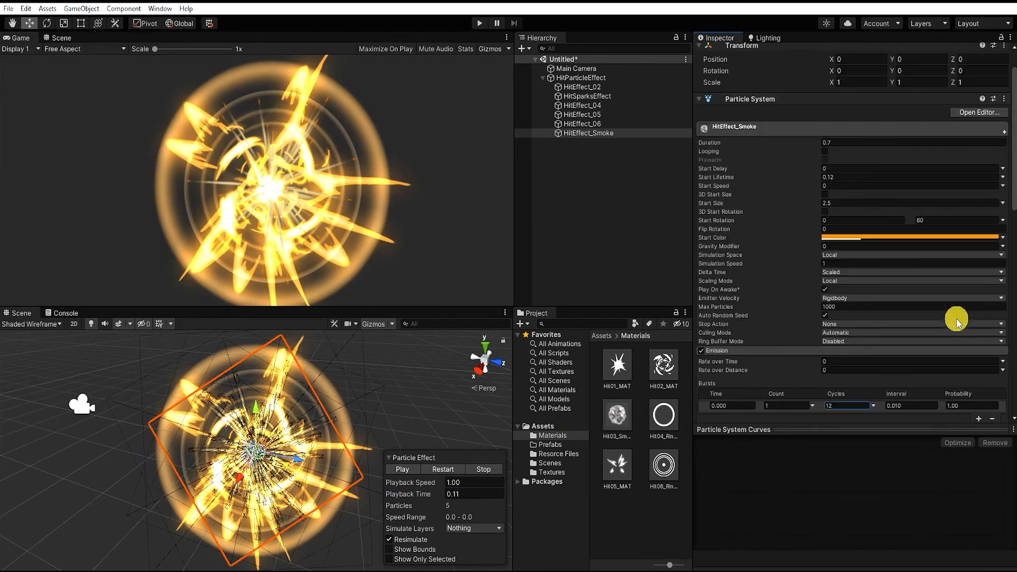
click(1003, 185)
click(950, 220)
text(2)
click(933, 187)
text(3)
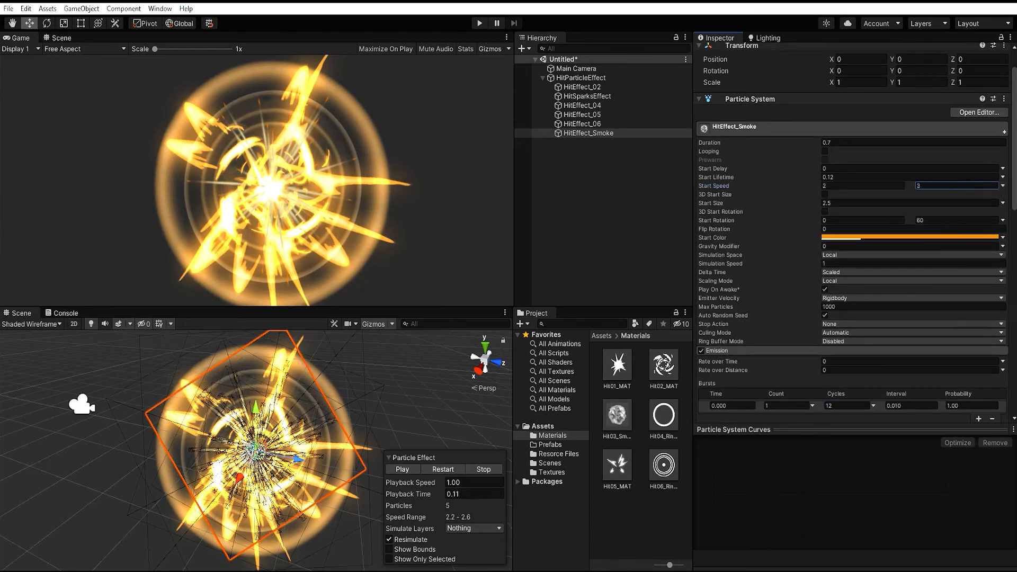
Enable HitEffect_Smoke's Shape module as a Sphere with a radius of 0.2
scroll(795, 318, down, 3)
click(702, 329)
click(820, 328)
scroll(843, 318, down, 3)
drag(807, 244, 791, 240)
click(839, 236)
click(840, 246)
click(839, 244)
text(.2)
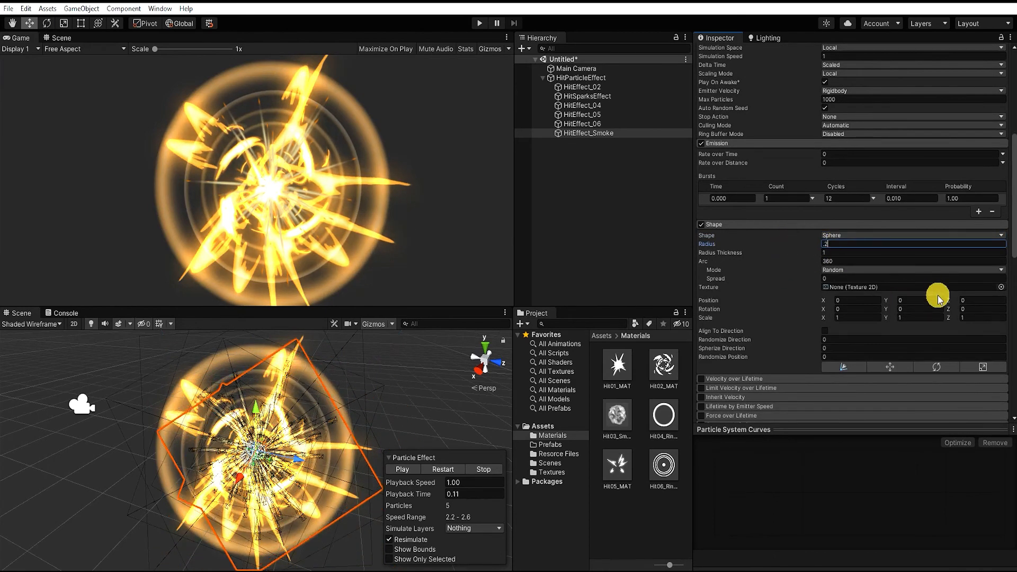
scroll(738, 389, down, 2)
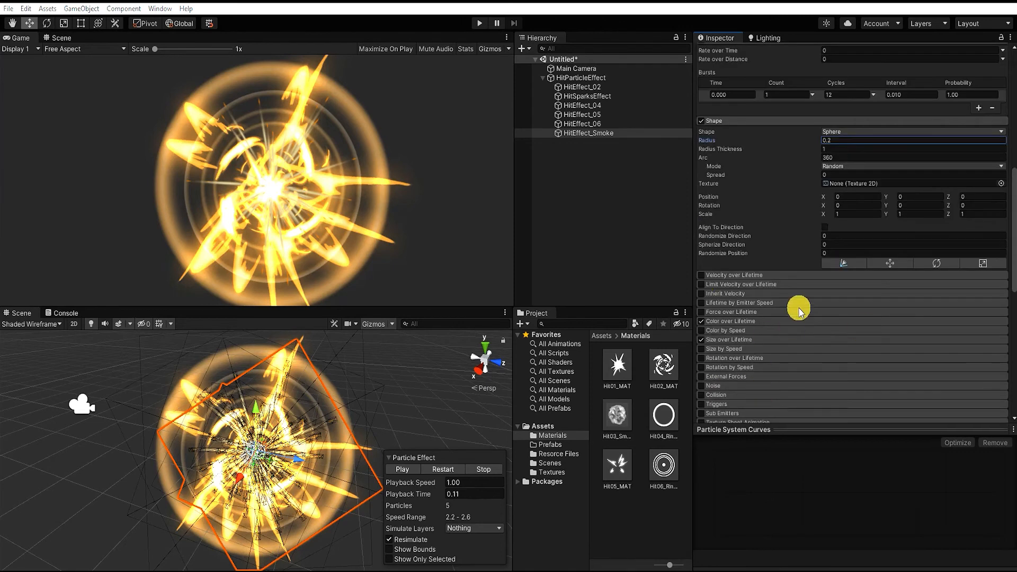
Enable HitEffect_Smoke's Limit Velocity over Lifetime with Speed 0 and Dampen 0.1, and review its Color over Lifetime gradient
click(725, 287)
click(860, 305)
text(0.1)
click(731, 376)
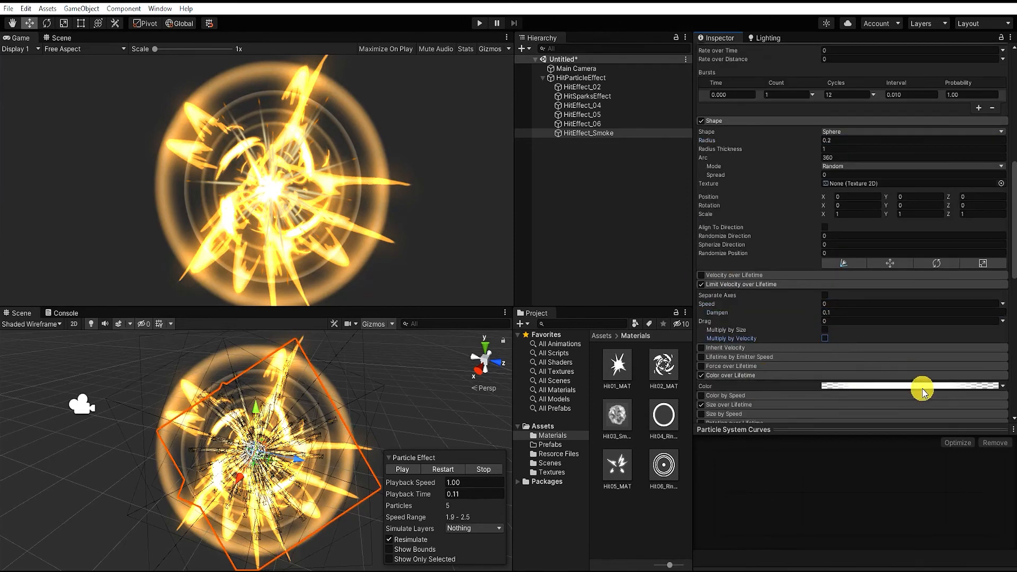
click(920, 386)
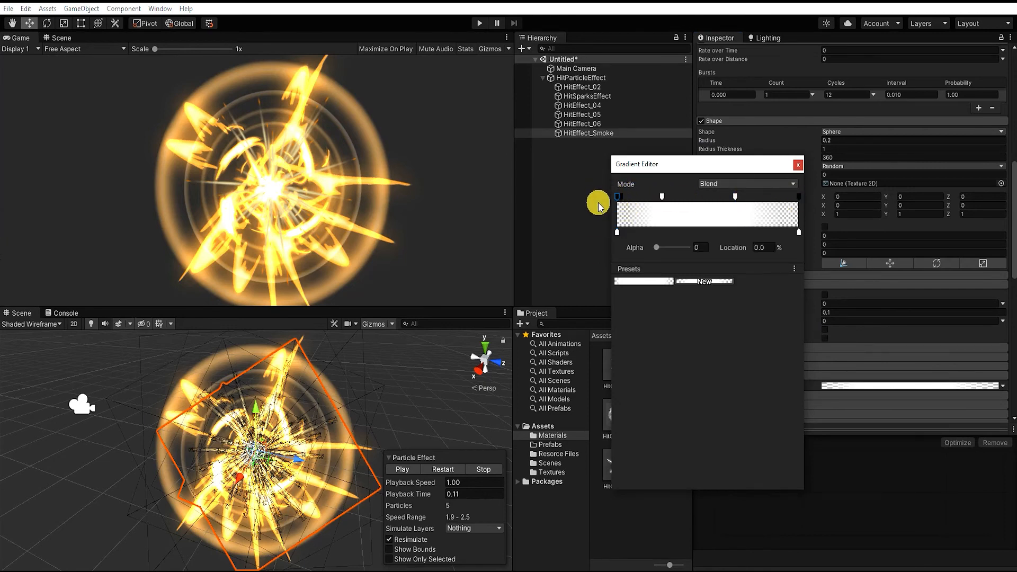
click(798, 166)
Enable Rotation over Lifetime on HitEffect_Smoke with a random Angular Velocity between -45 and 45
scroll(758, 328, down, 4)
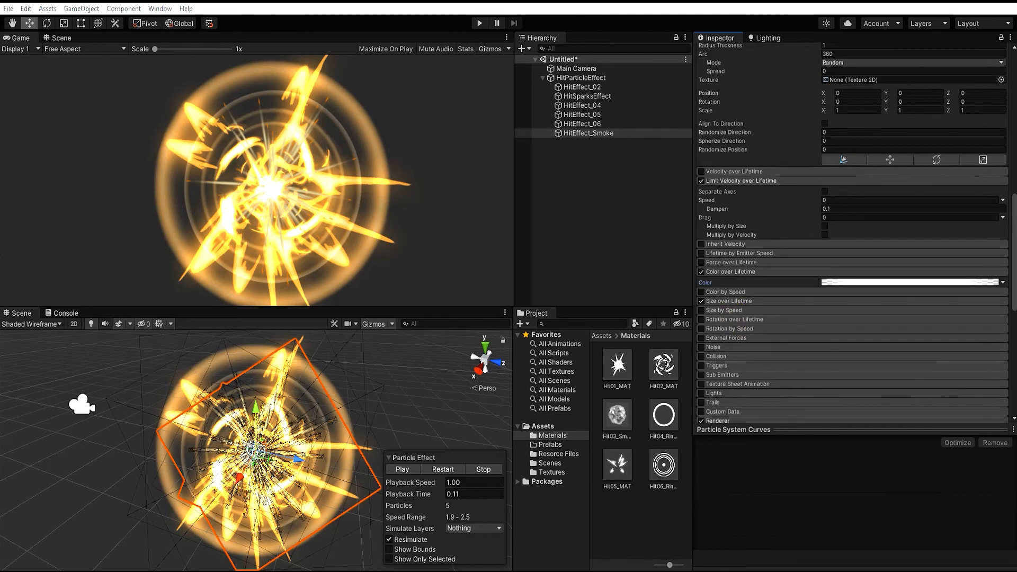
scroll(806, 249, down, 4)
click(792, 216)
click(1002, 237)
click(954, 269)
click(863, 235)
text(-45)
click(927, 235)
text(45)
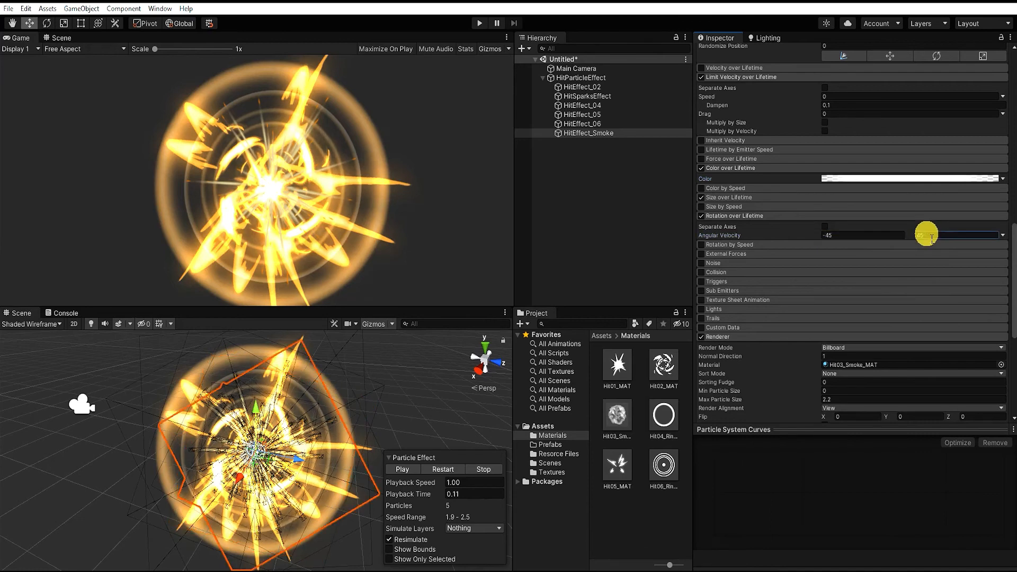
Reshape HitEffect_Smoke's Size over Lifetime curve to start at 0, using an enlarged curve editor and playback time 0.05
click(911, 197)
click(910, 217)
double_click(734, 465)
drag(980, 430, 1005, 391)
drag(409, 493, 395, 496)
click(1003, 217)
click(970, 236)
click(958, 217)
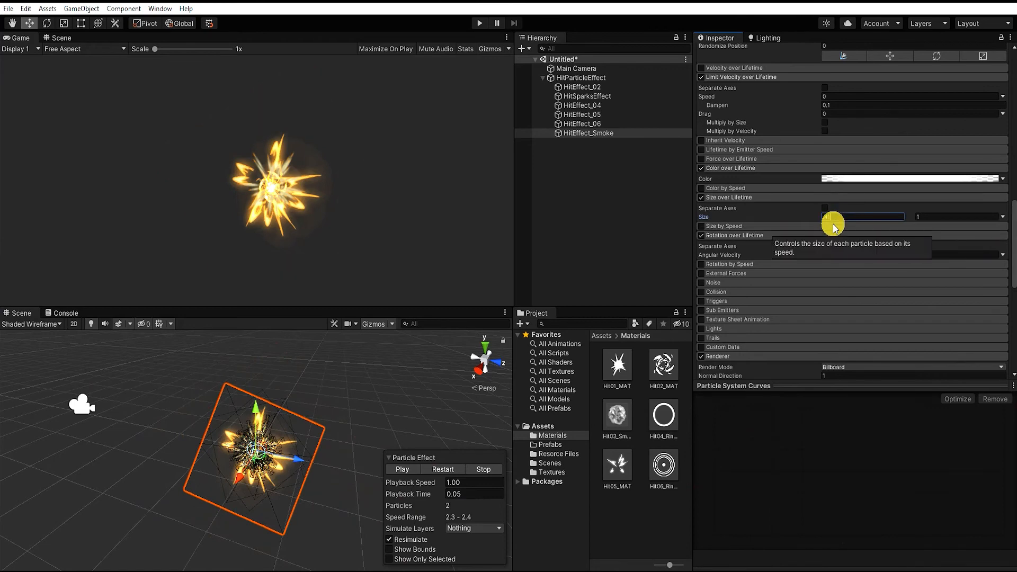
click(1003, 216)
click(947, 228)
drag(703, 522, 707, 546)
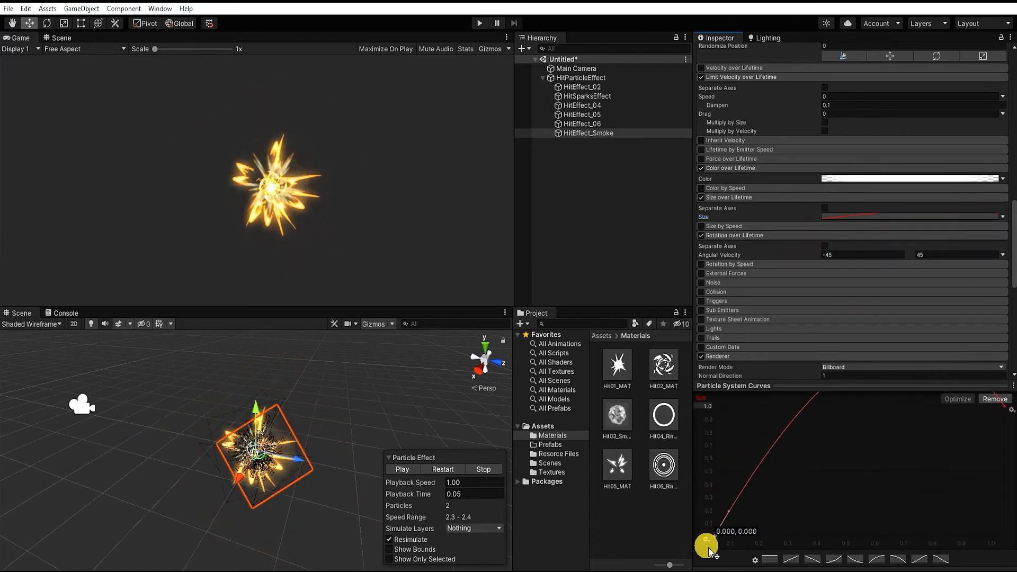
Shift the first opaque alpha key of the smoke's Color over Lifetime gradient inward and place the second at 77.4%
click(826, 179)
drag(645, 198, 670, 200)
drag(756, 197, 758, 198)
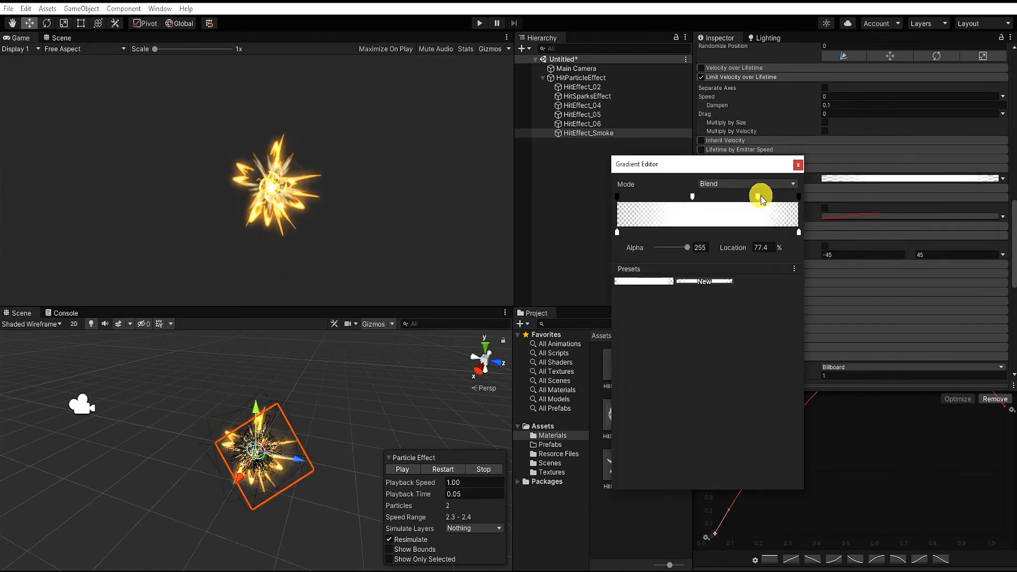
click(798, 164)
Adjust HitEffect_Smoke's Start Color to a dark brown, with the effect previewed at playback time 0.19
drag(400, 494, 450, 493)
scroll(900, 235, up, 15)
click(900, 237)
drag(960, 305, 958, 331)
scroll(864, 243, down, 12)
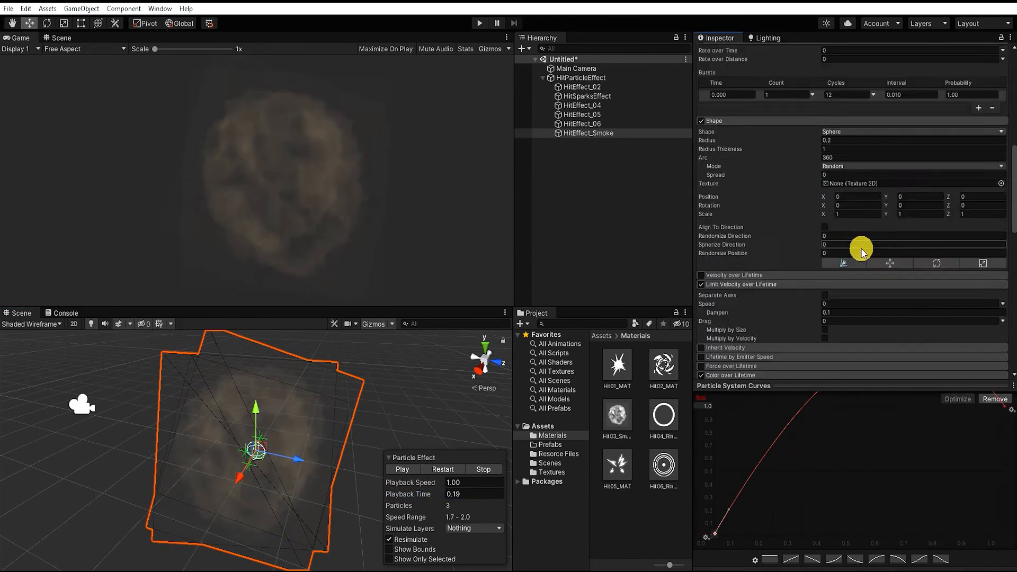
Shape the smoke's Size over Lifetime curve to peak at 1.0 near 0.45 and fall to about 0.1 near 0.85
drag(1008, 407, 1005, 495)
mouse_move(411, 493)
mouse_down()
mouse_move(382, 490)
mouse_move(399, 488)
mouse_up()
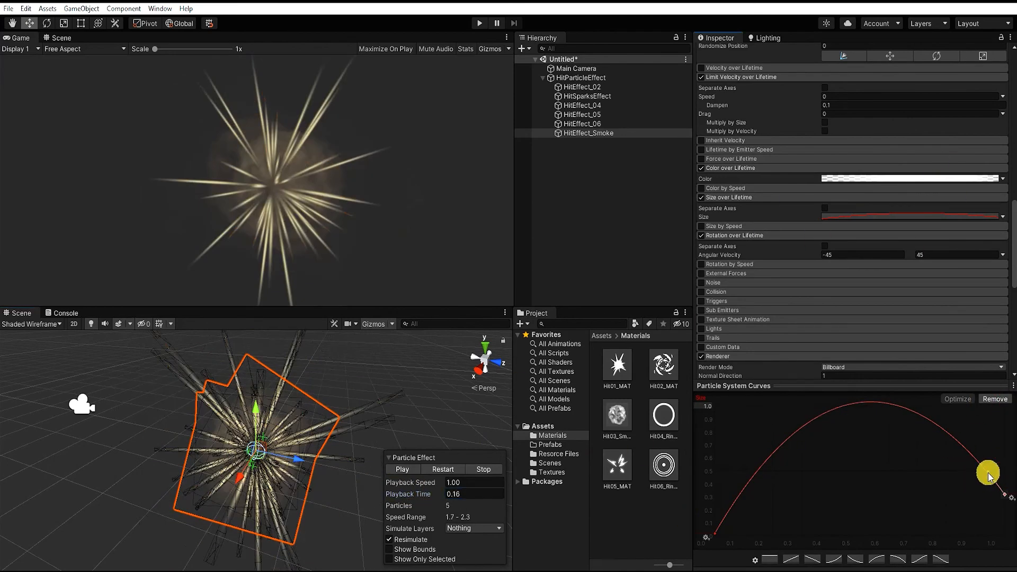
drag(988, 473, 988, 520)
drag(418, 491, 402, 484)
double_click(774, 480)
drag(775, 480, 830, 406)
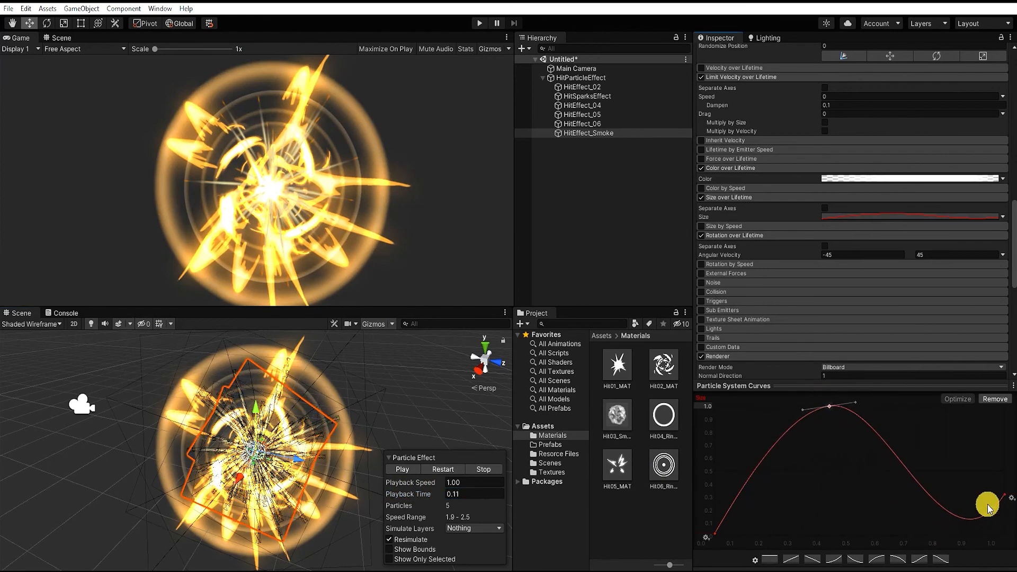
drag(949, 513, 949, 524)
drag(404, 488, 416, 488)
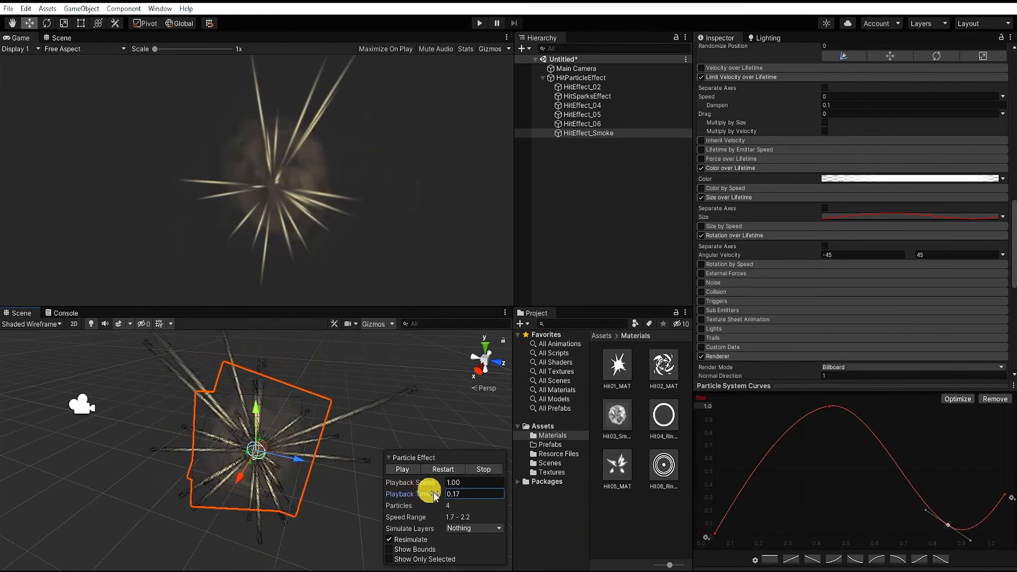
Scale the smoke's Size over Lifetime curve down to a maximum of 0.44
click(1004, 216)
click(991, 240)
mouse_move(912, 218)
mouse_down()
mouse_move(938, 217)
mouse_move(897, 212)
mouse_up()
click(1003, 217)
click(991, 231)
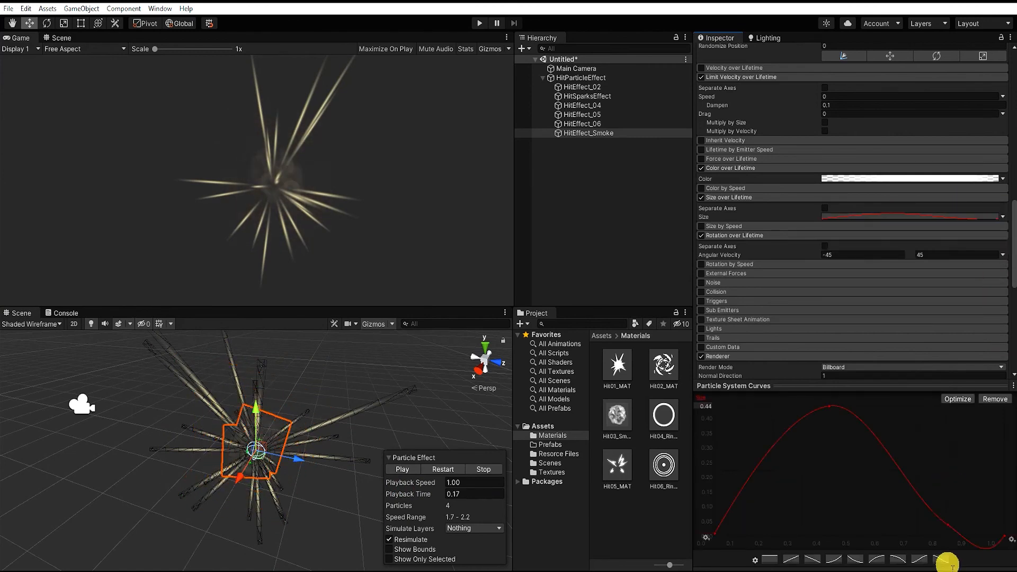
Move the second opaque alpha key of the smoke's Color over Lifetime gradient much earlier, with playback time at 0.18
drag(404, 484, 434, 484)
click(933, 179)
click(757, 197)
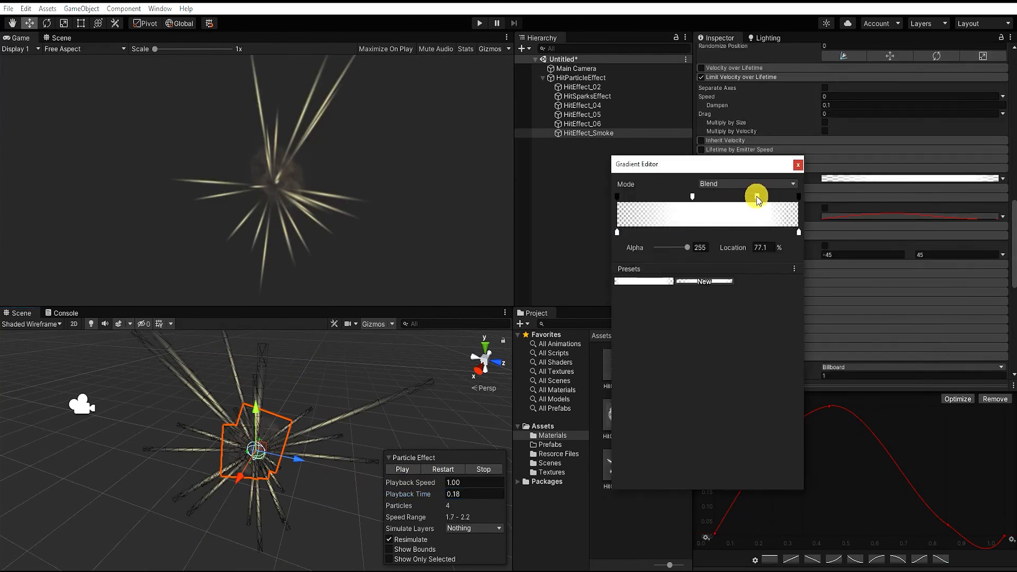
drag(743, 198, 700, 197)
click(798, 165)
Set HitEffect_Smoke's Start Lifetime to 0.1 and Start Size to 2, and play the effect from the beginning
scroll(987, 263, up, 12)
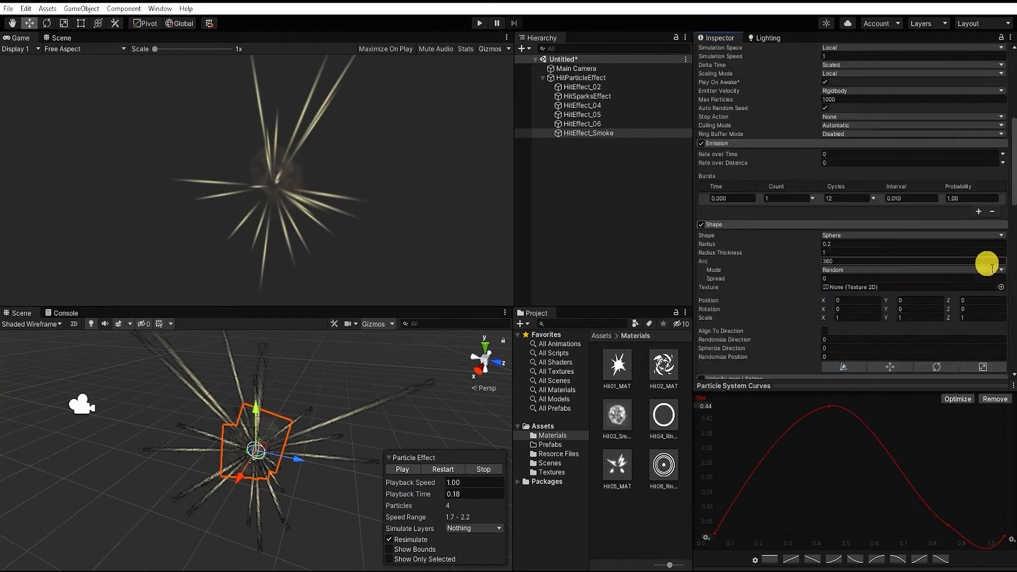
click(857, 215)
text(.1)
click(846, 241)
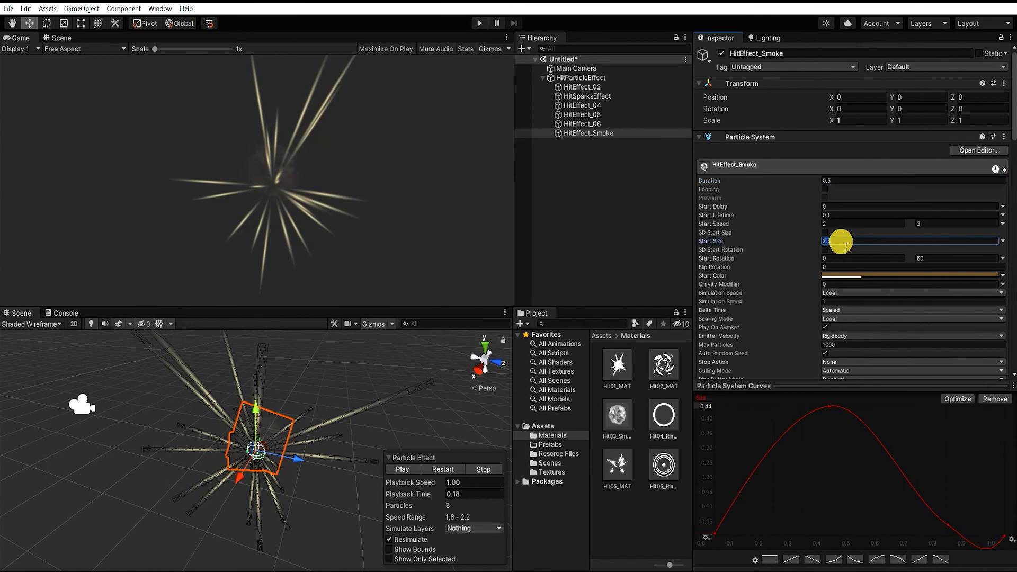
drag(407, 496, 371, 509)
click(401, 470)
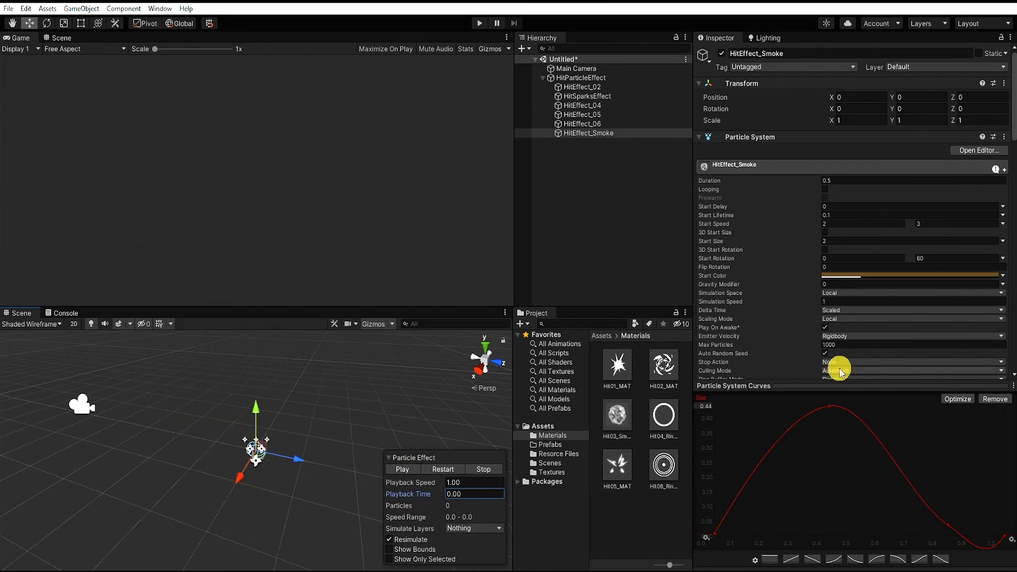
Apply the preset curve that rises slowly at first to the smoke's Size over Lifetime, and preview the effect at playback time 0.13
drag(949, 525, 950, 472)
click(836, 560)
click(402, 470)
mouse_move(407, 494)
mouse_down()
mouse_move(458, 491)
mouse_move(388, 494)
mouse_move(410, 494)
mouse_up()
Set HitEffect_Smoke's Start Size to 3
click(587, 135)
click(844, 244)
text(3)
Restore the maximum of the smoke's Size over Lifetime curve to 1.0 and replay the effect from the start
scroll(938, 371, down, 3)
scroll(991, 339, down, 10)
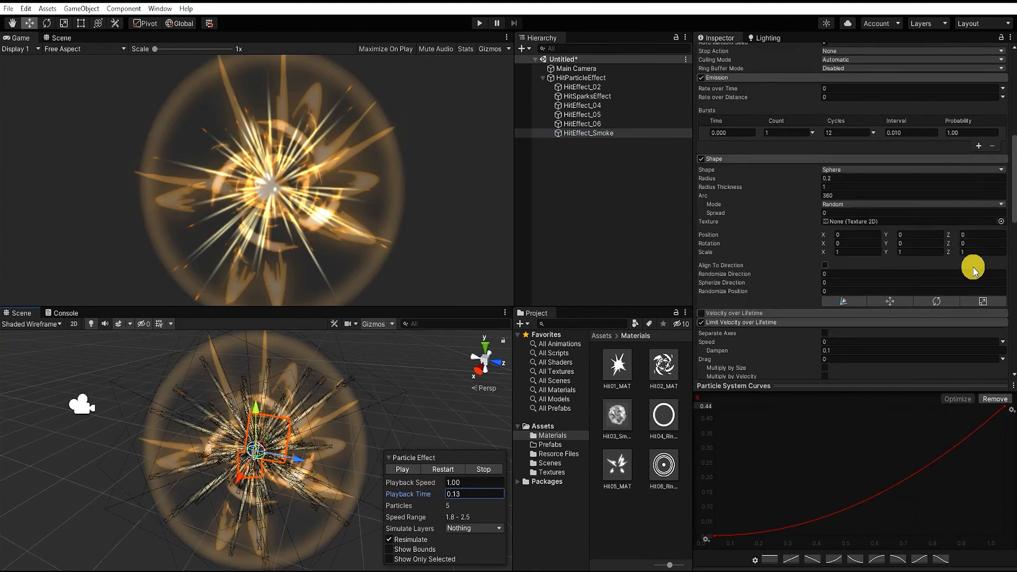
click(957, 359)
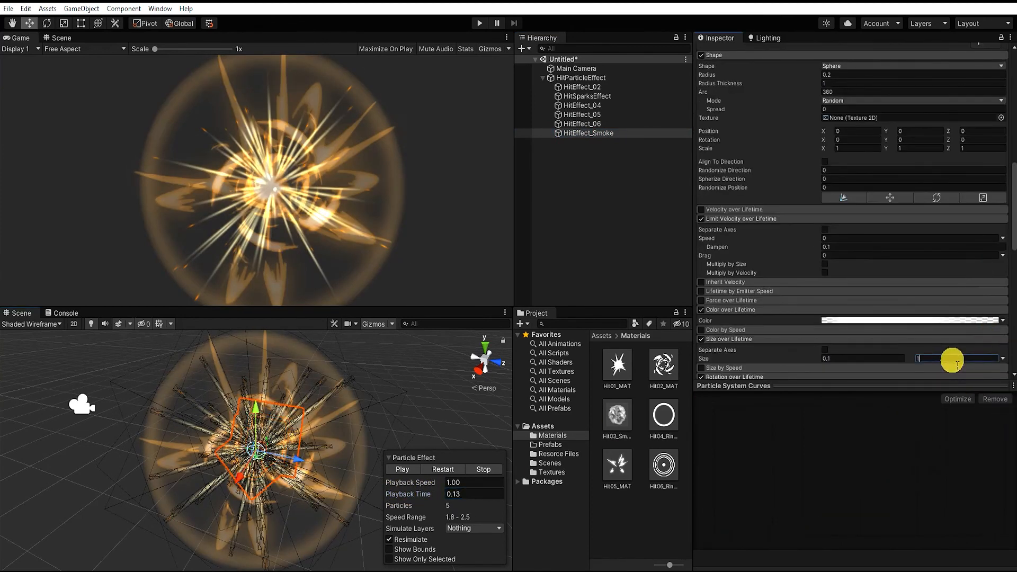
click(1003, 359)
click(991, 377)
drag(405, 492, 434, 493)
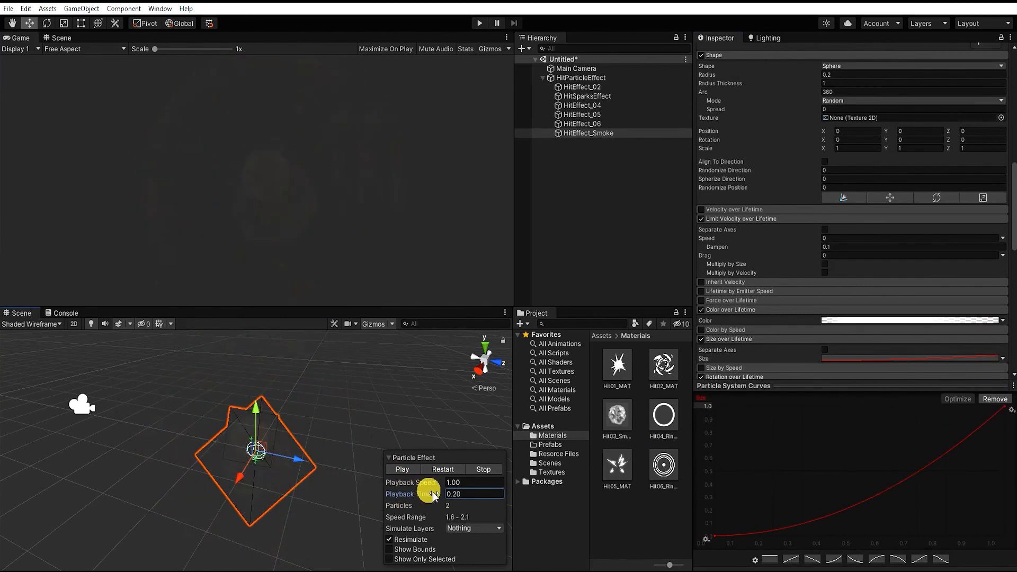
click(404, 470)
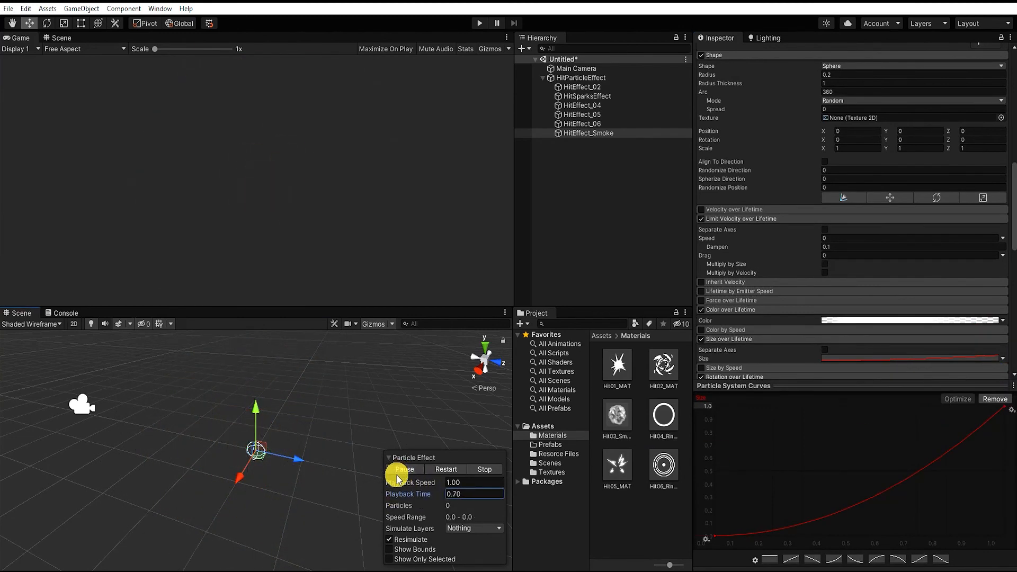
Collapse HitParticleEffect in the scene and save it as a prefab in the Prefabs folder
click(577, 78)
click(543, 78)
click(570, 180)
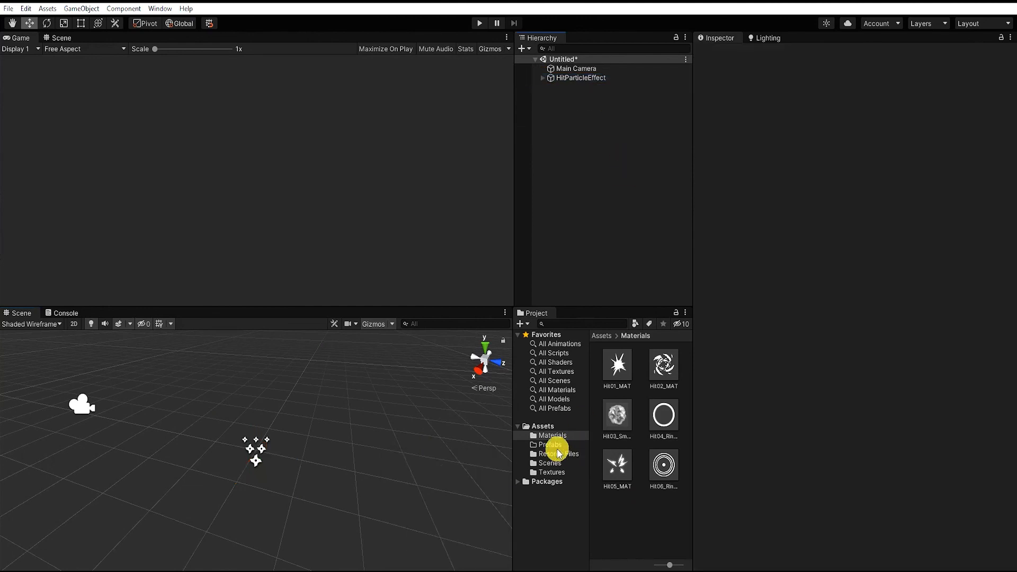
click(556, 446)
click(580, 79)
drag(580, 78, 629, 513)
Change the Start Color of the HitParticleEffect parent system to blue
click(580, 78)
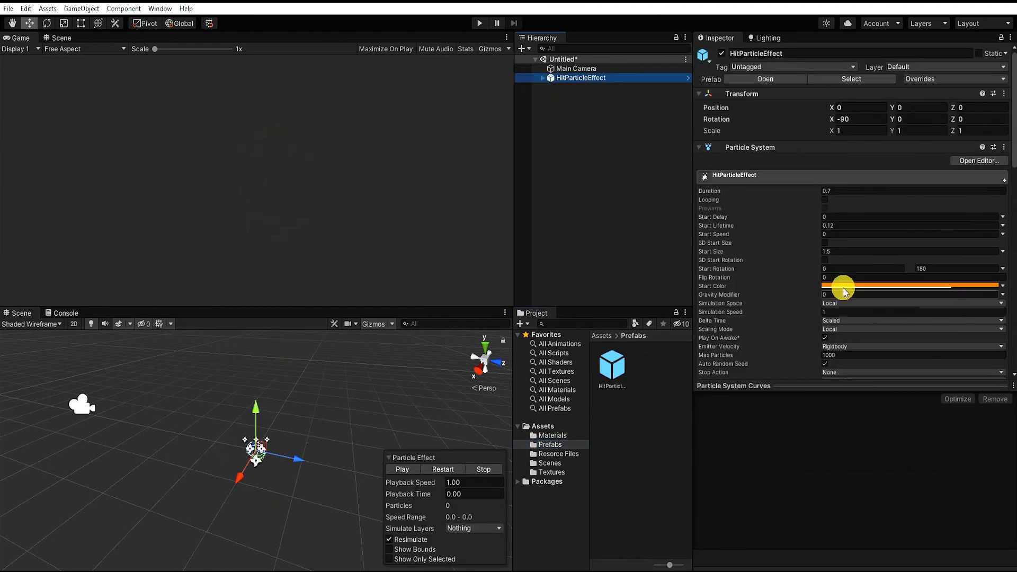
click(839, 287)
click(863, 402)
click(954, 270)
scroll(907, 302, down, 11)
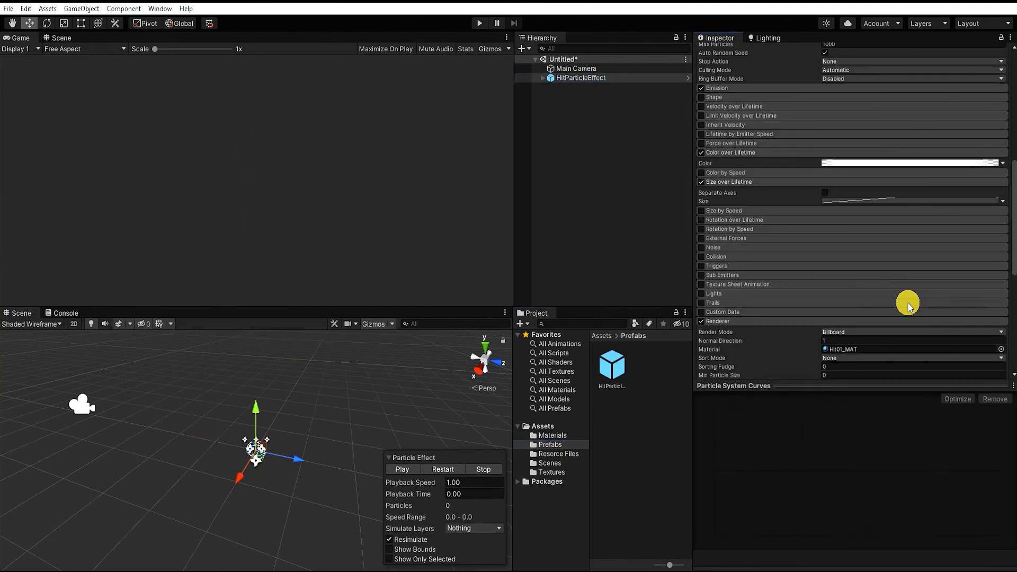
Expand HitParticleEffect and change HitEffect_02's Start Color to blue
click(542, 78)
click(582, 87)
scroll(871, 178, up, 7)
click(872, 172)
click(902, 296)
click(994, 160)
Change HitSparksEffect's Start Color to blue
click(587, 97)
click(858, 172)
click(884, 268)
click(989, 161)
Change HitEffect_04's Start Color to light blue
click(582, 105)
click(831, 171)
click(851, 279)
click(949, 161)
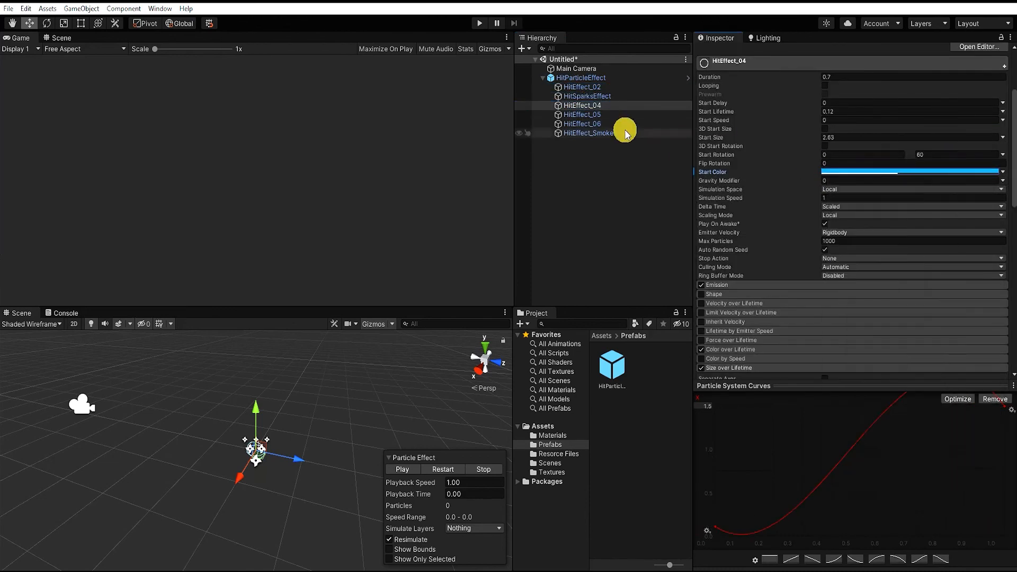
Change HitEffect_05's Start Color to blue
click(597, 115)
click(856, 172)
click(874, 284)
click(975, 161)
Change HitEffect_06's Start Color to a bright blue
click(606, 126)
click(859, 172)
click(844, 281)
click(976, 161)
Change HitEffect_Smoke's Start Color to a dark blue
click(583, 133)
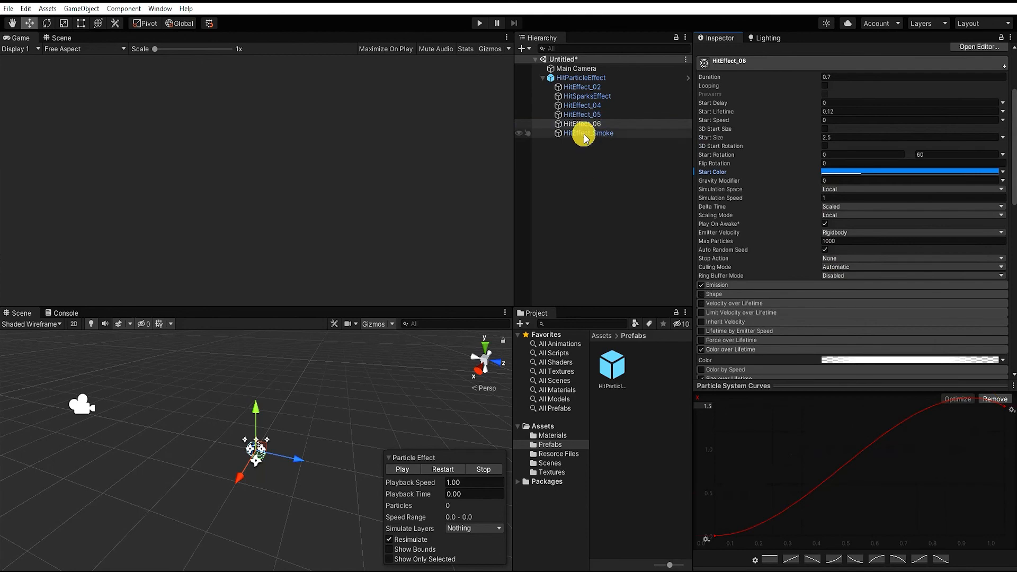
click(858, 172)
click(844, 275)
click(945, 161)
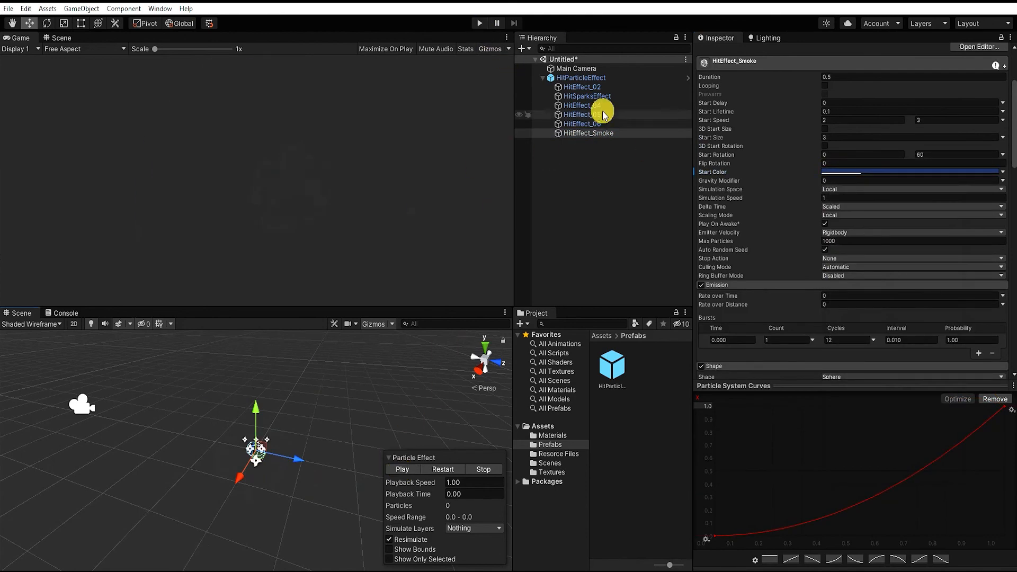
Check the recolored child systems and set HitSparksEffect's Color over Trail to light blue
click(590, 80)
key(Down)
key(Down)
key(Down)
key(Down)
key(Down)
key(Down)
click(594, 98)
scroll(745, 237, down, 12)
click(844, 310)
click(852, 380)
click(961, 268)
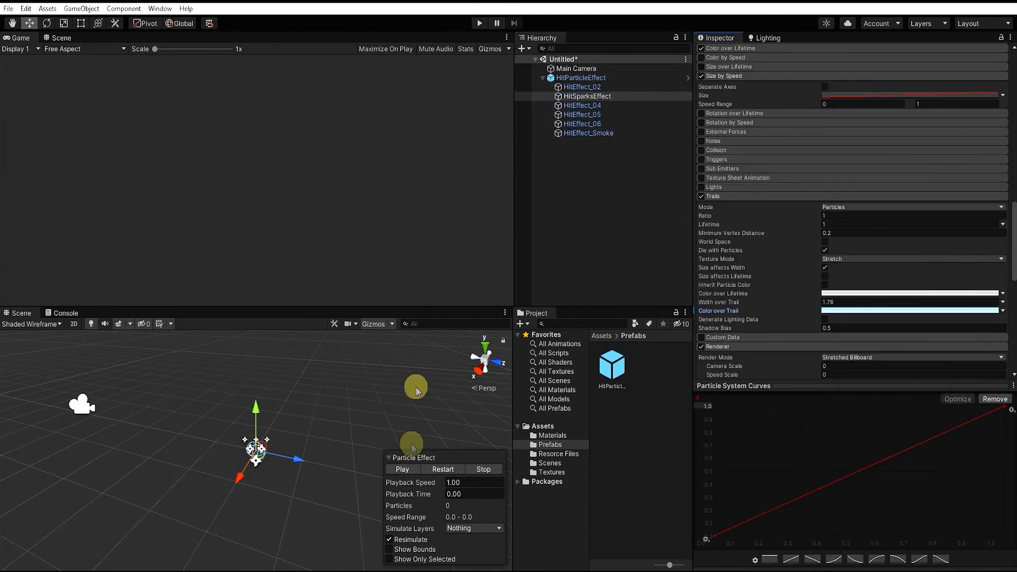
Play the recolored blue hit effect several times to preview it
click(396, 470)
click(396, 470)
click(395, 471)
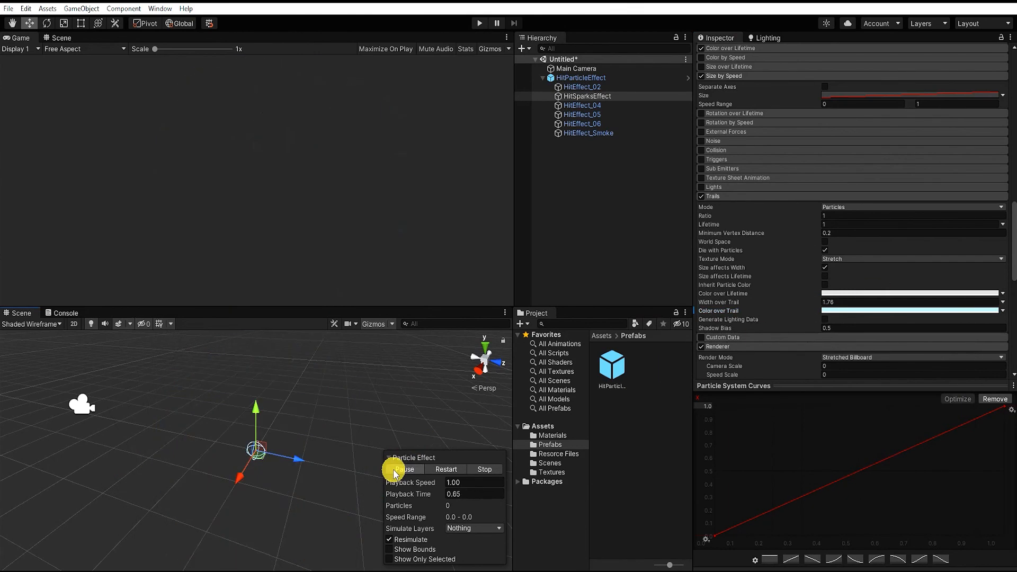
click(395, 472)
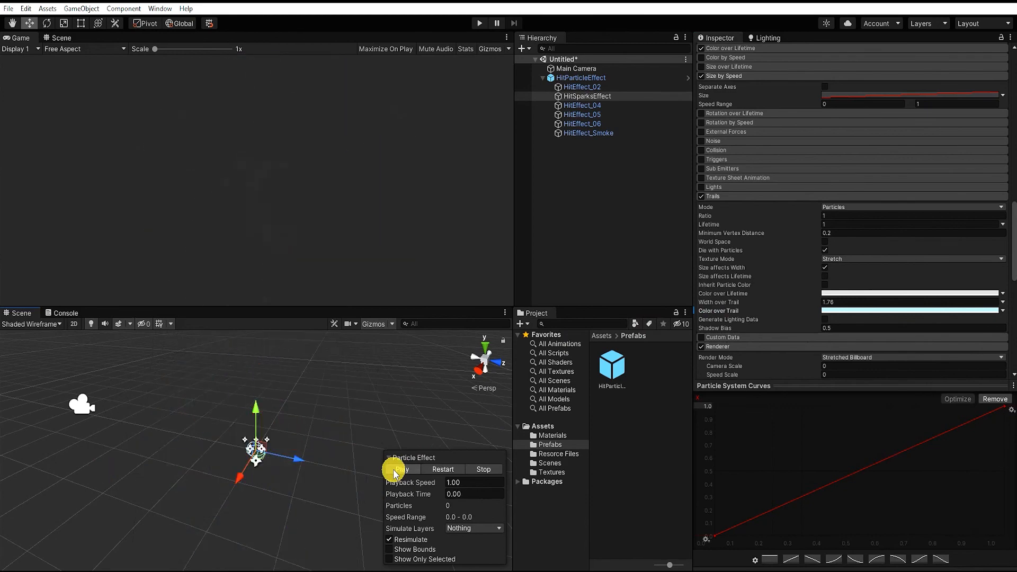
click(394, 472)
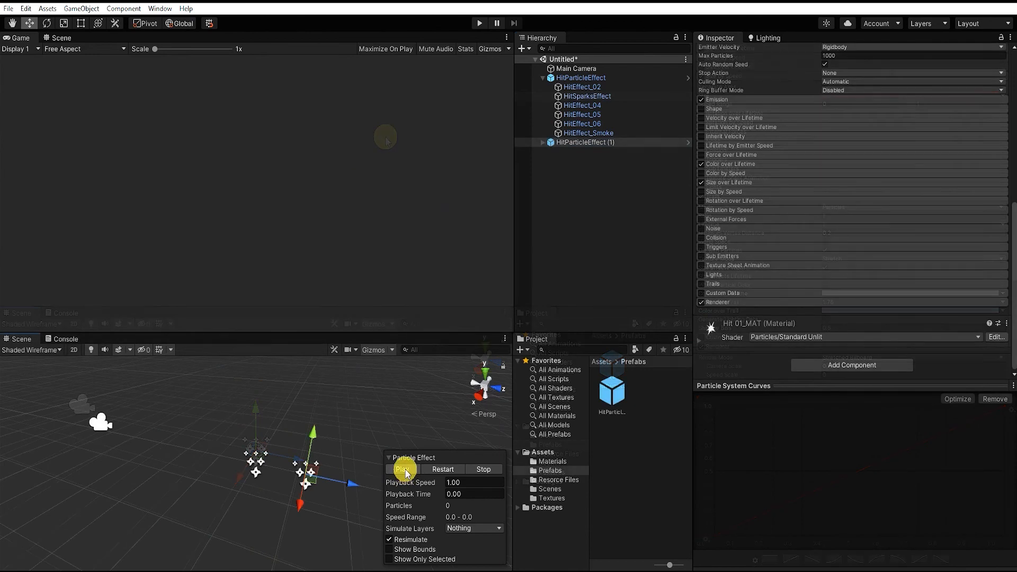
Play HitParticleEffect (1) and the blue HitParticleEffect in turn to compare the two color versions
click(404, 470)
click(405, 471)
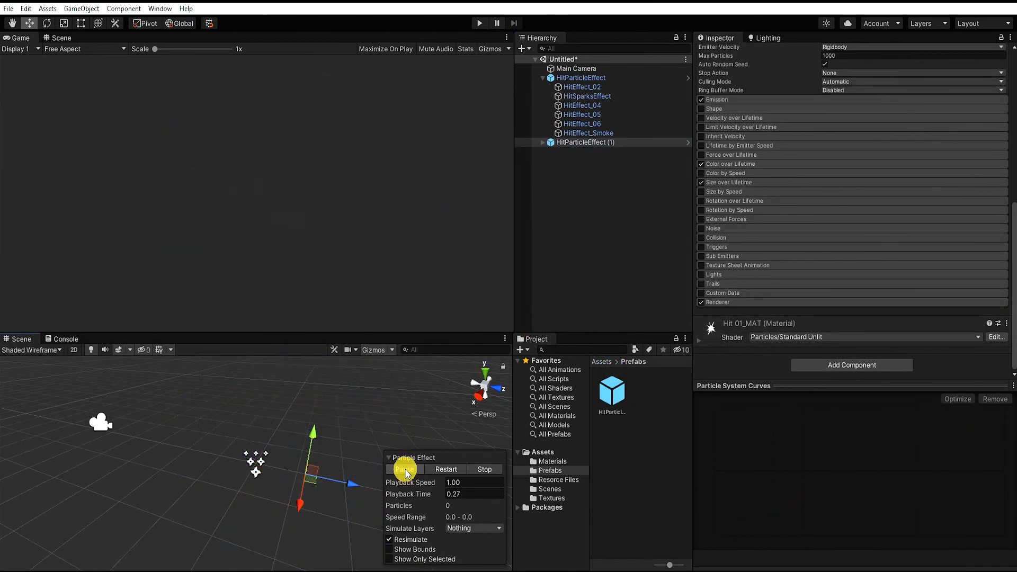
click(562, 77)
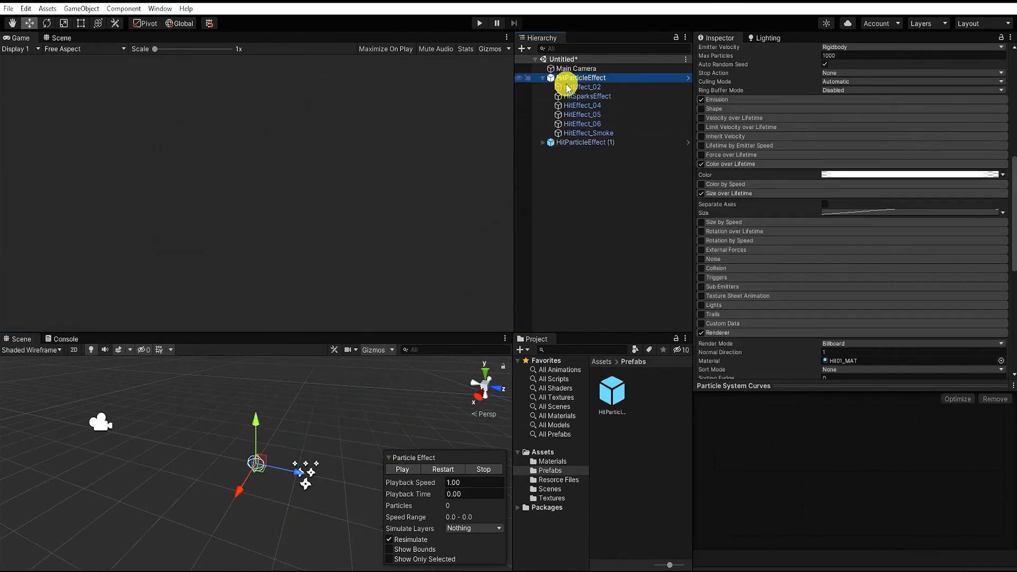
click(403, 470)
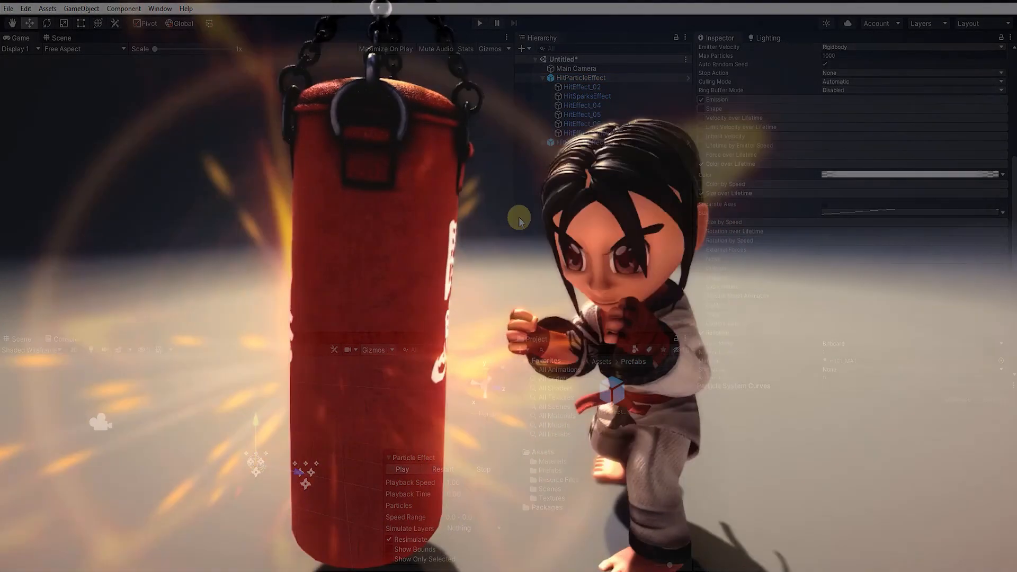